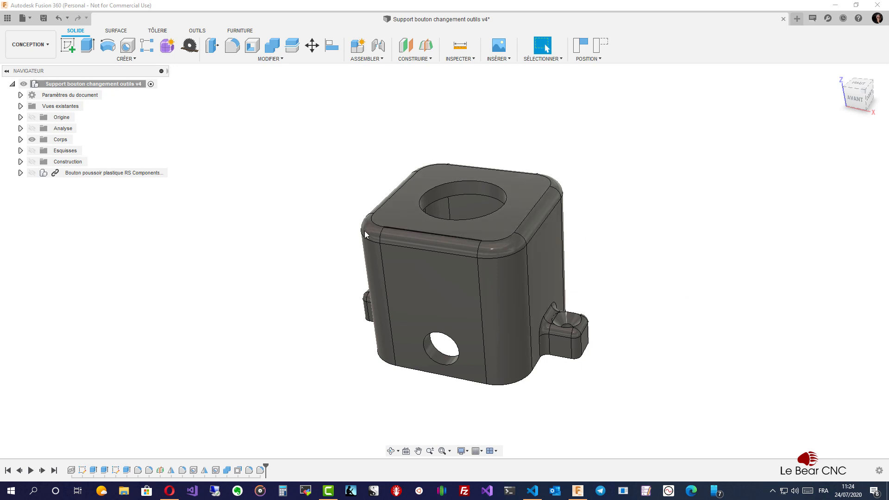
Show the push-button component and temporarily hide the support bodies to view the button on its own
left_click(31, 172)
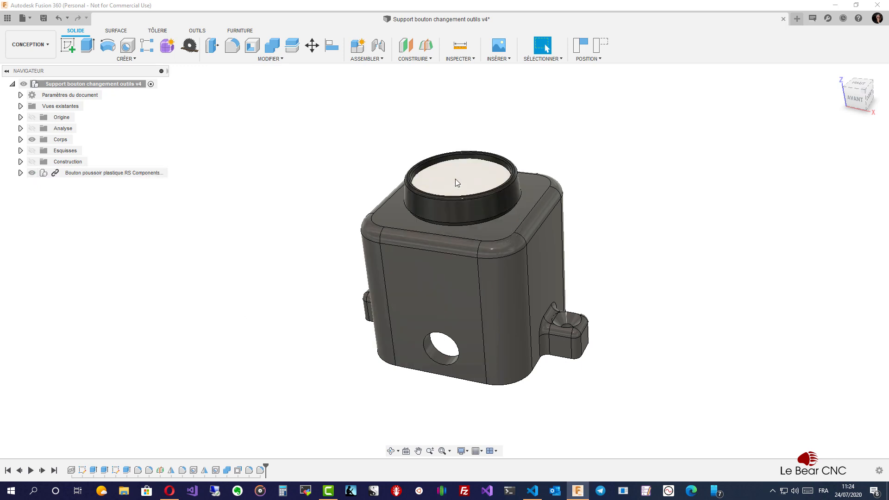
left_click(31, 140)
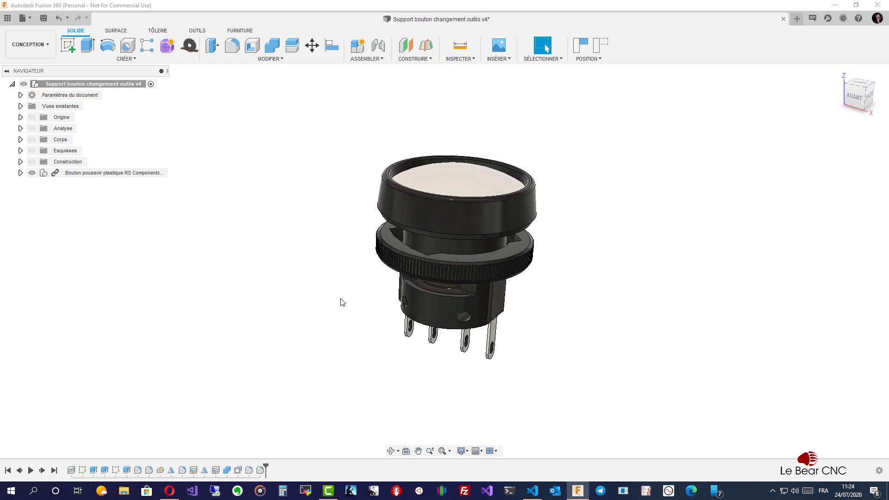
left_click(29, 139)
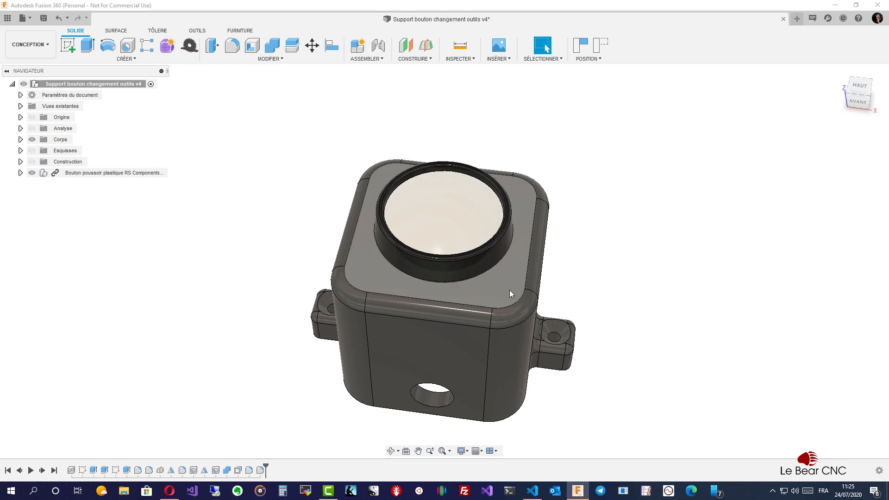
Look at the existing additive setup in the manufacturing workspace and return to the design workspace
left_click(43, 47)
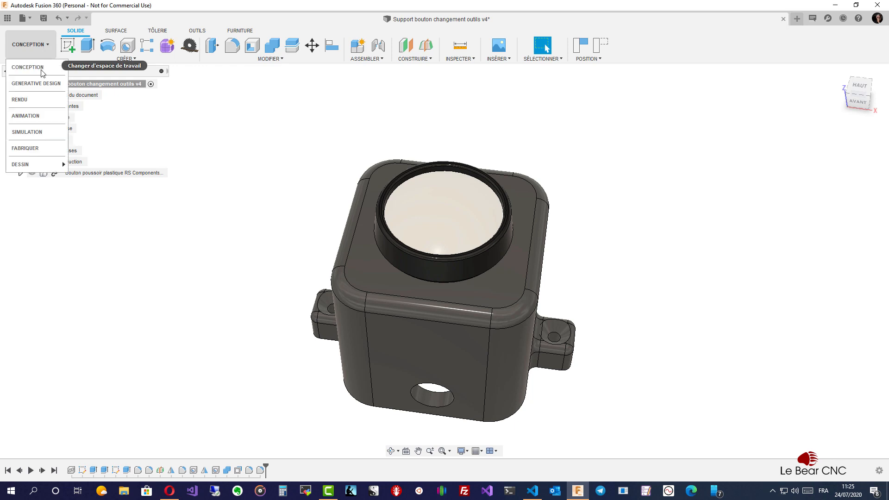
left_click(36, 148)
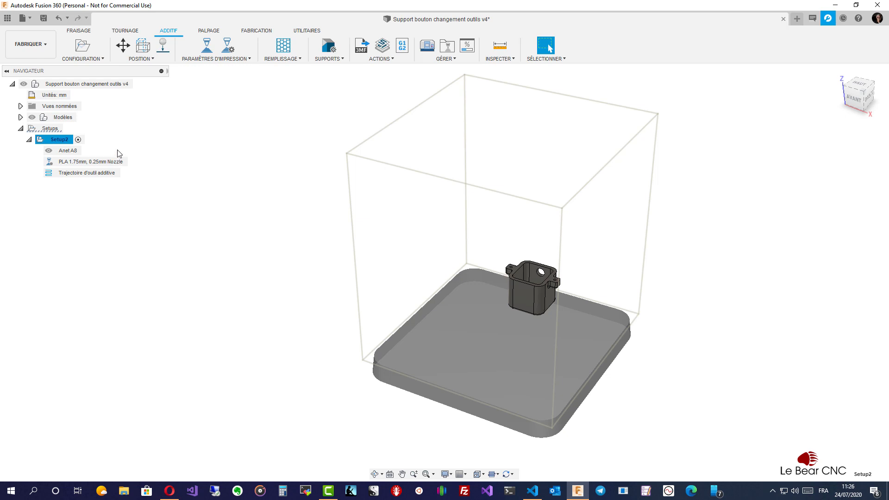
left_click(26, 46)
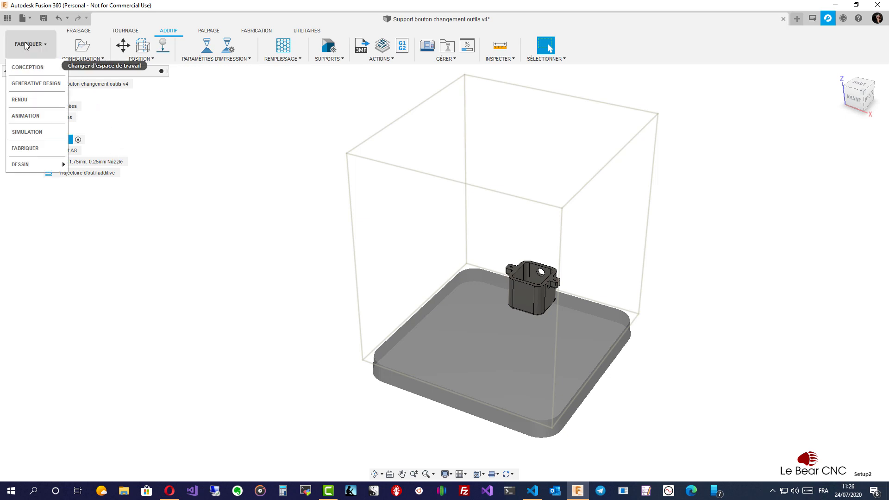
left_click(32, 69)
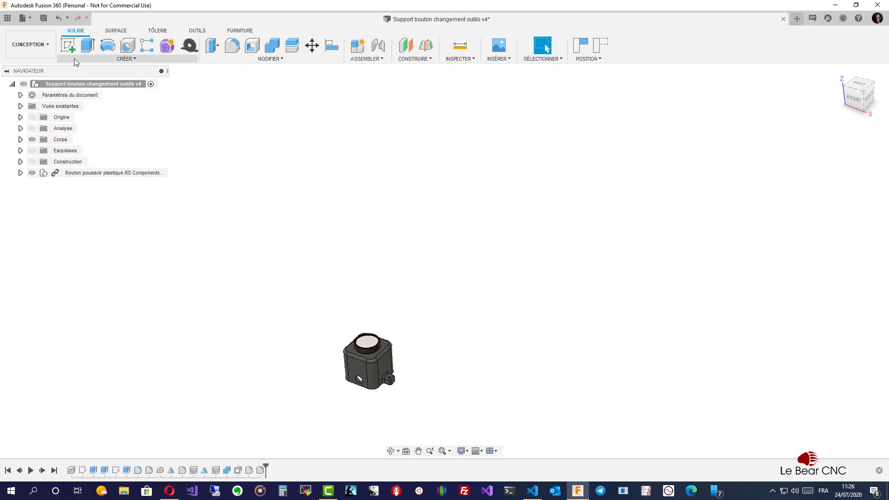
Save the current design, and save a copy named "Support bouton changement outils_Vidéo" in Accessoires CNC
left_click(42, 19)
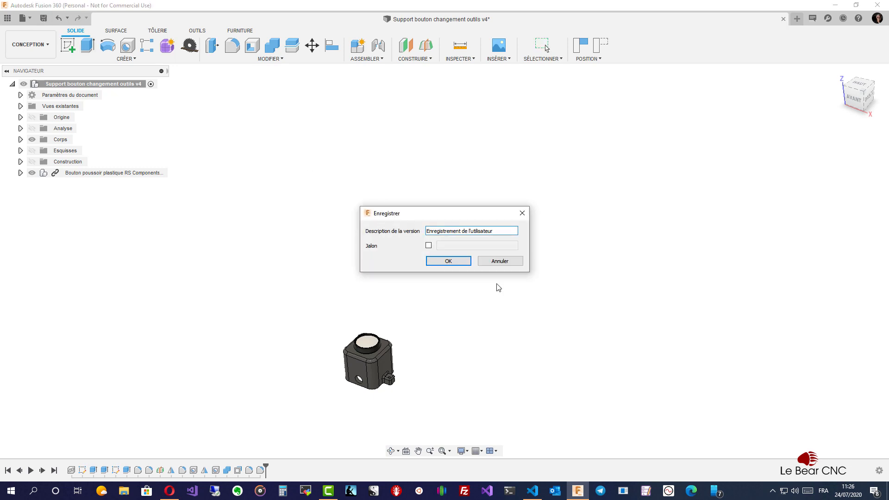
left_click(458, 261)
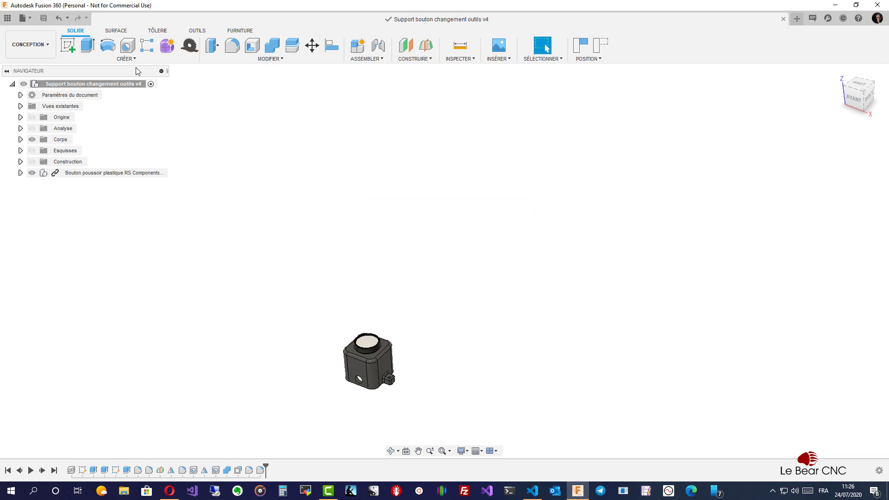
left_click(29, 20)
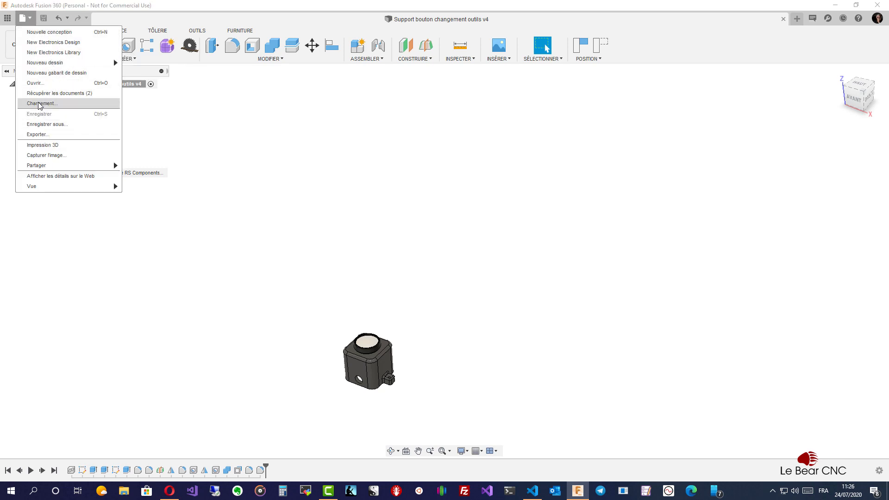
left_click(57, 127)
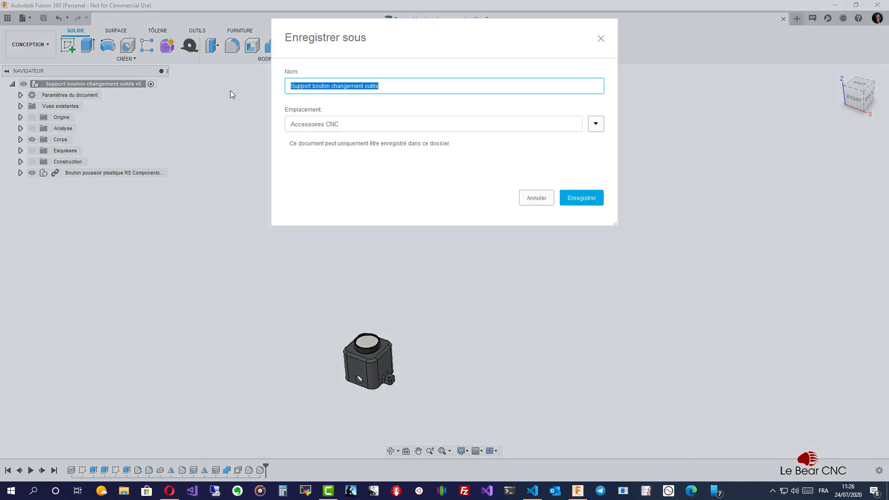
left_click(396, 85)
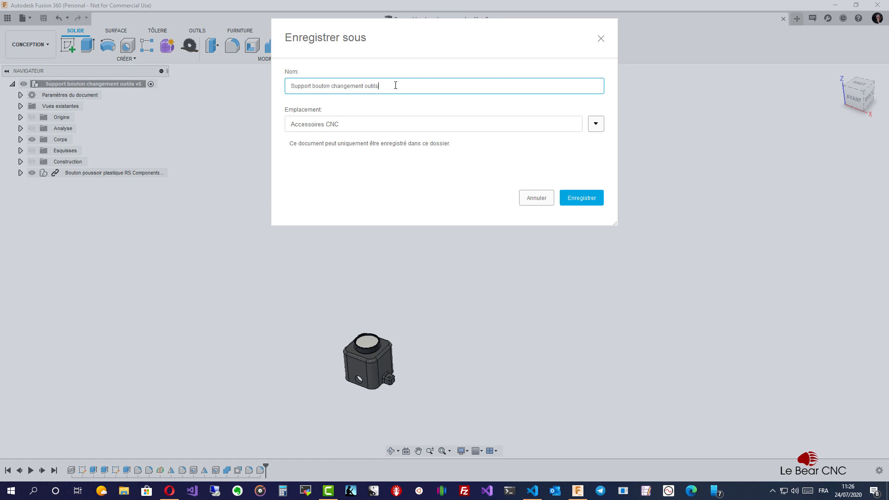
type("_Vidéo")
left_click(578, 199)
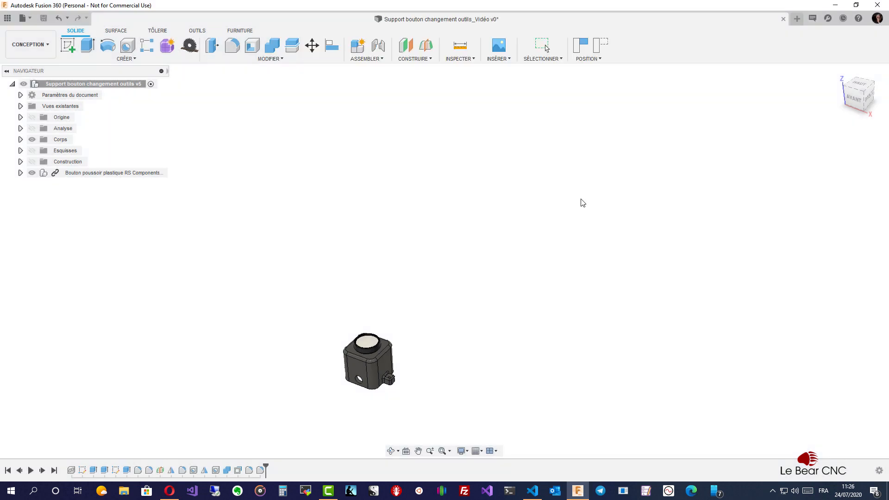
Delete the existing Setup2 from the copied design in the manufacturing workspace
left_click(37, 175)
left_click(46, 43)
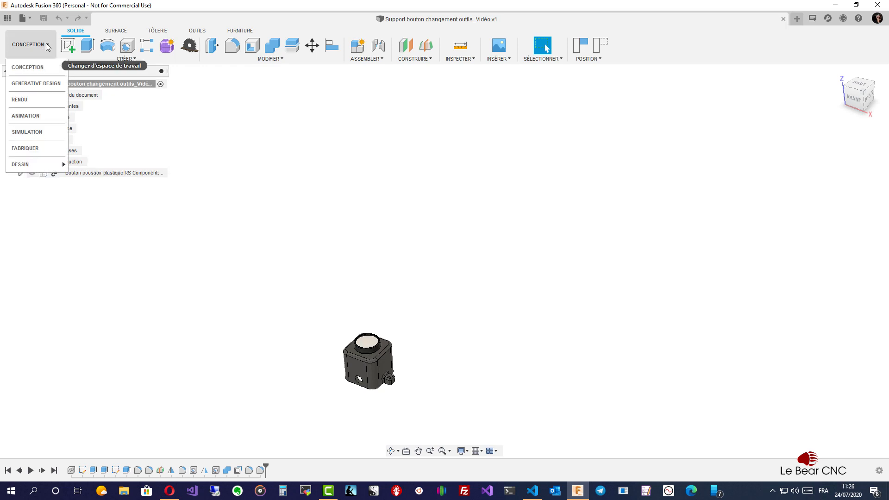
left_click(26, 147)
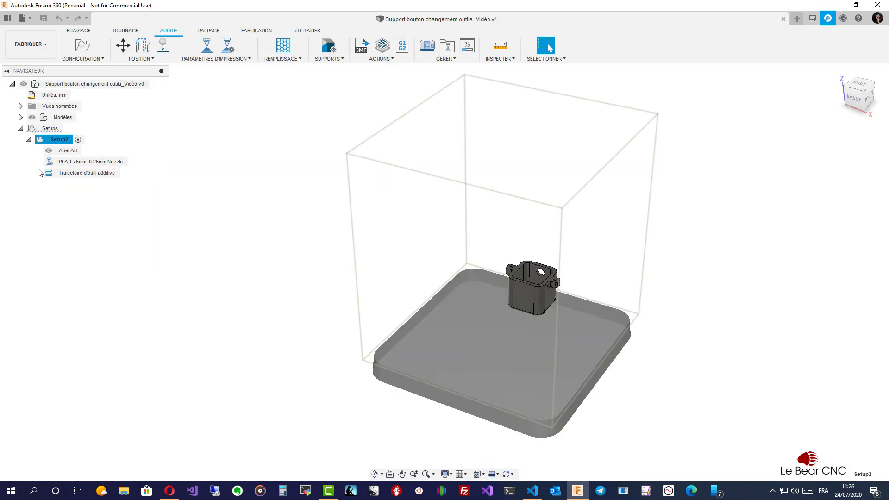
right_click(61, 140)
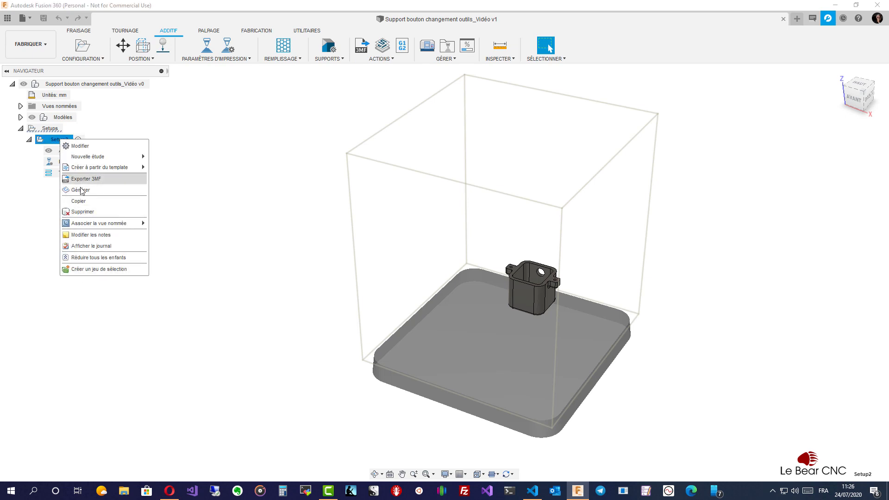
left_click(84, 213)
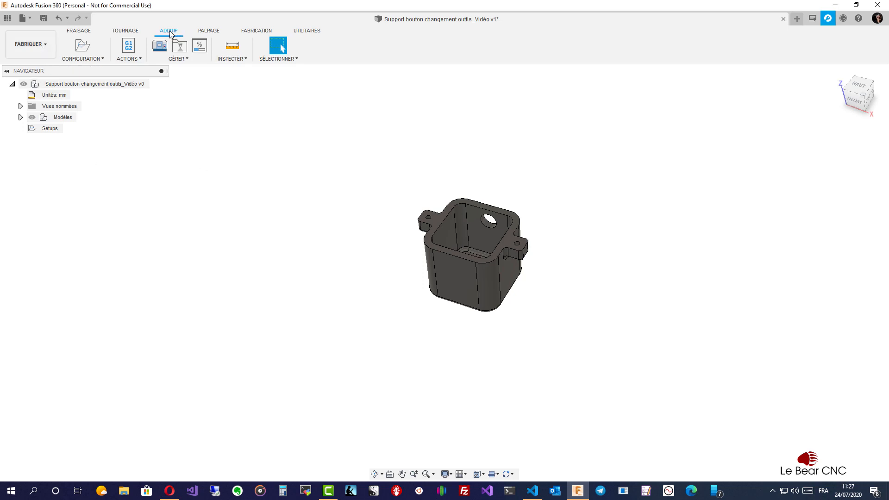
Review the milling, turning, probing and fabrication toolsets and return to the additive one
left_click(90, 33)
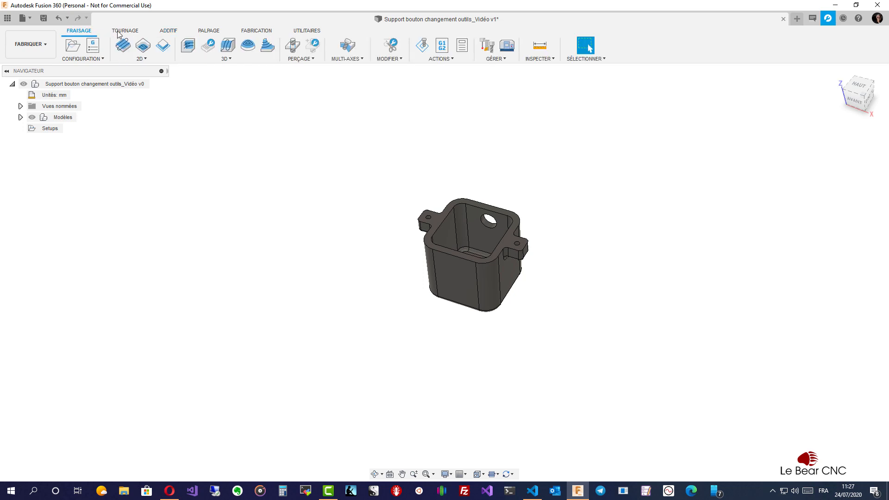
left_click(121, 33)
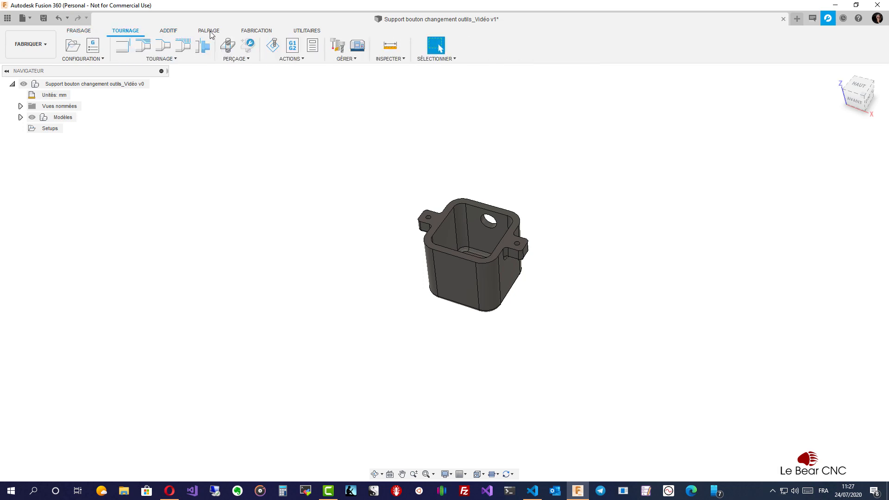
left_click(211, 33)
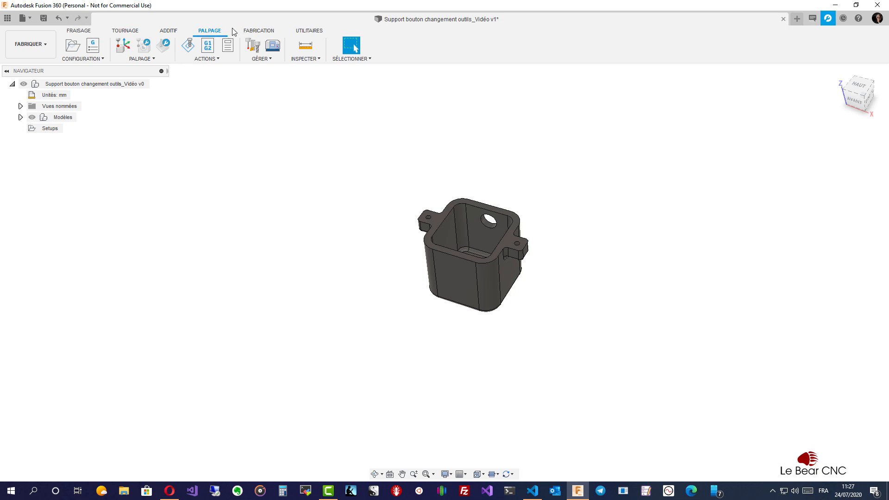
left_click(259, 31)
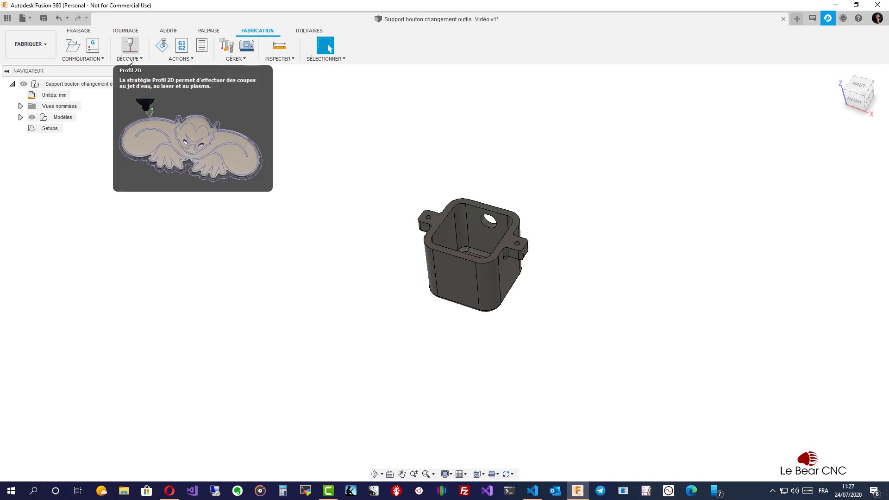
left_click(169, 31)
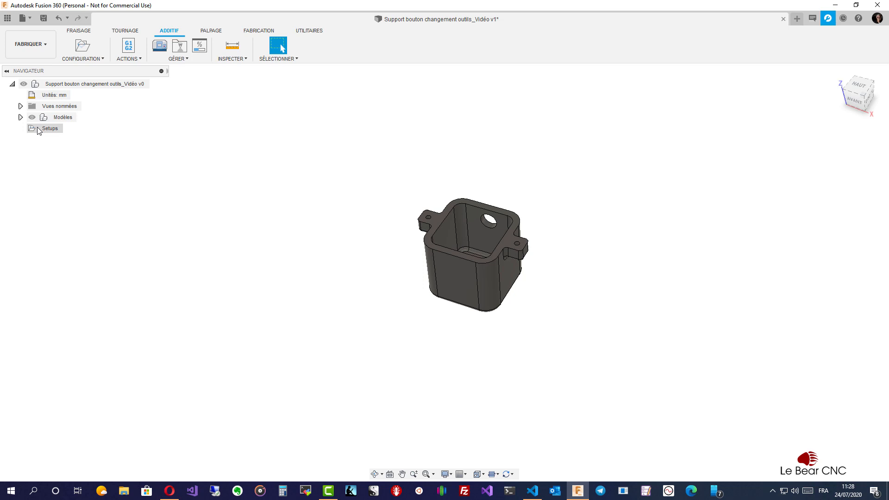
right_click(39, 131)
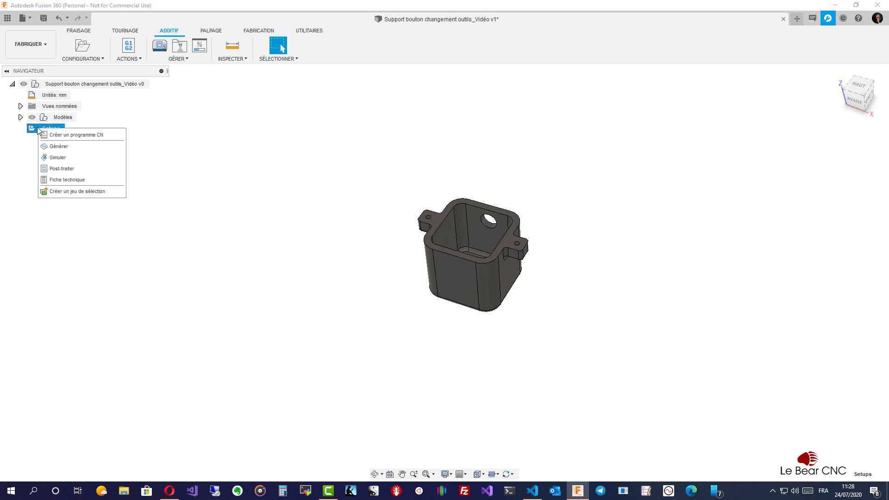
left_click(101, 59)
left_click(96, 68)
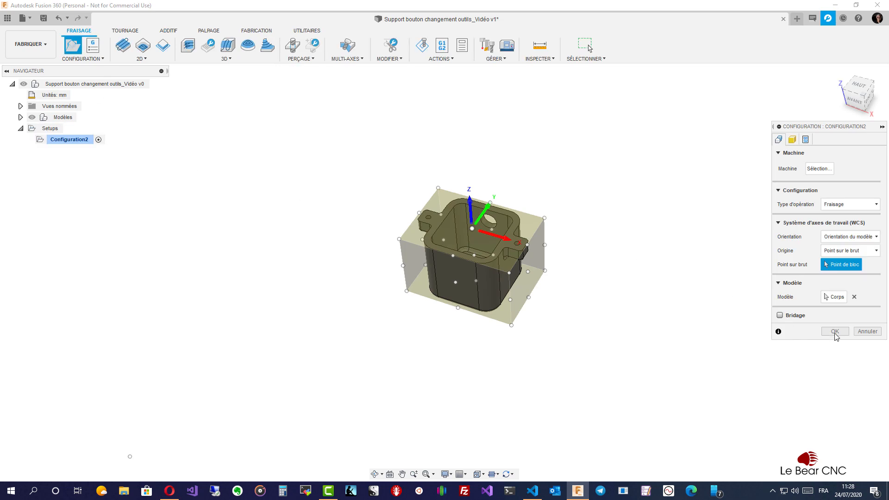
left_click(874, 332)
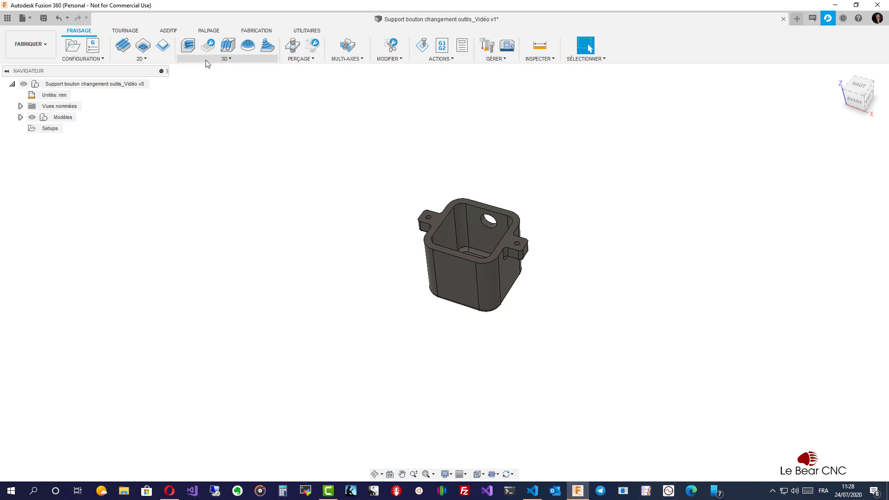
Create a new manufacturing setup with the operation type Additif and automatic arrangement turned off
left_click(170, 31)
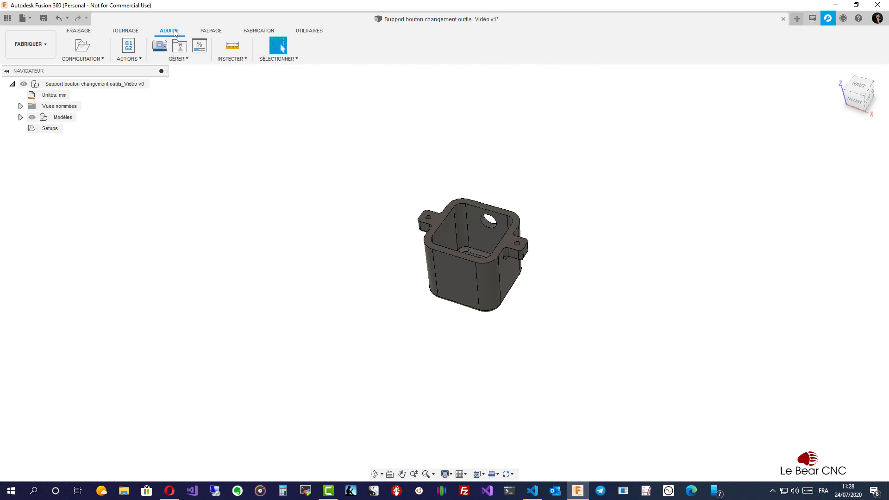
left_click(102, 59)
left_click(101, 70)
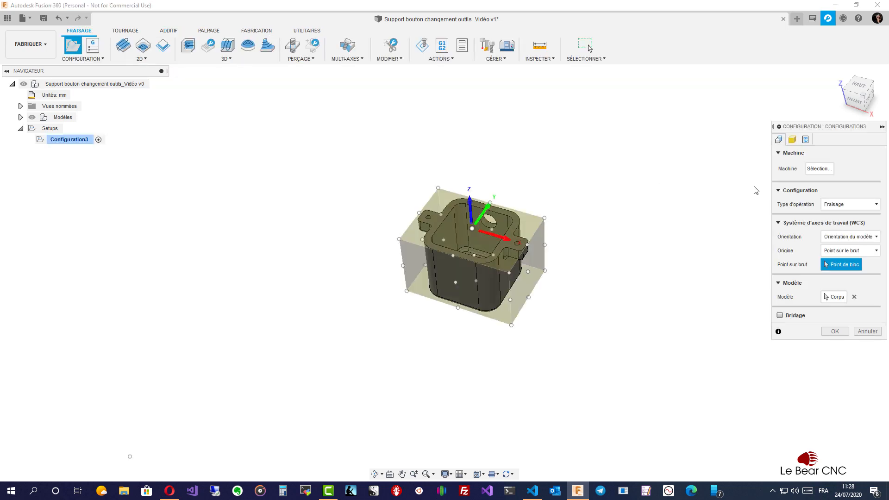
left_click_drag(846, 133, 198, 179)
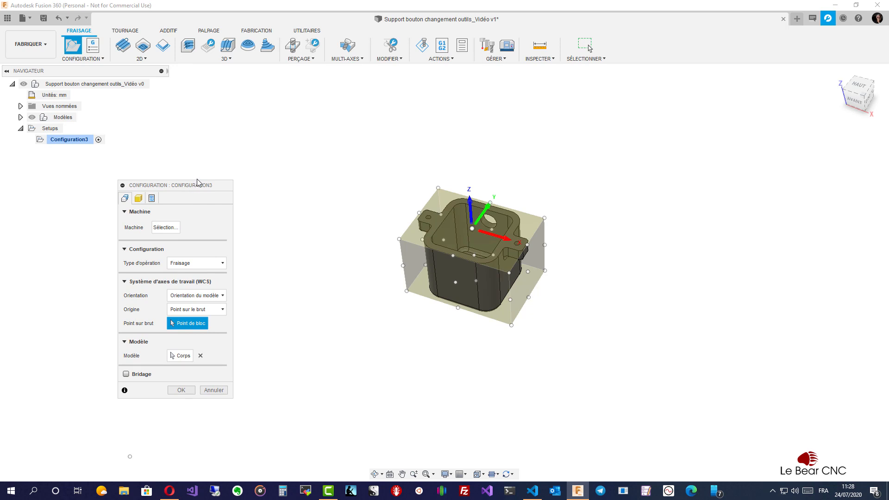
left_click(169, 32)
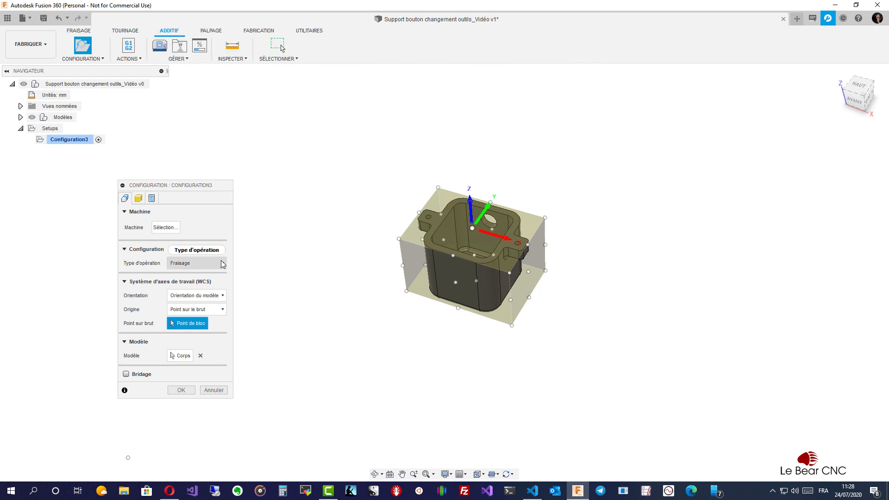
left_click(223, 265)
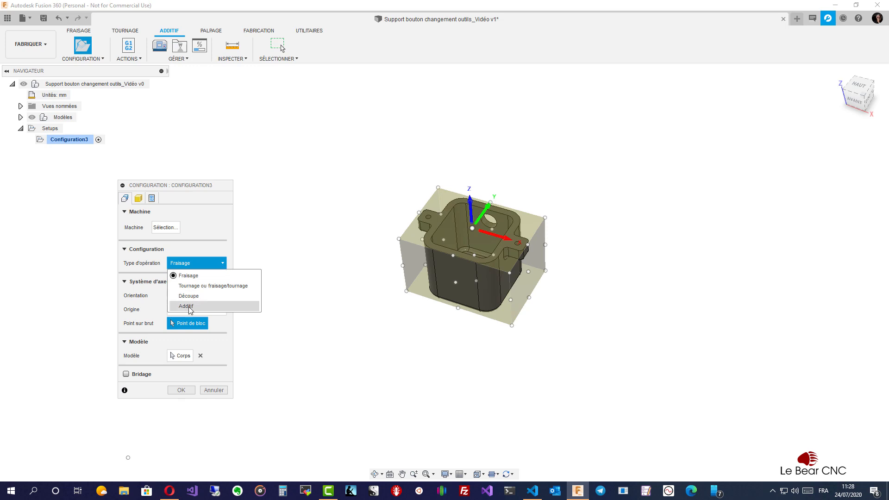
left_click(186, 306)
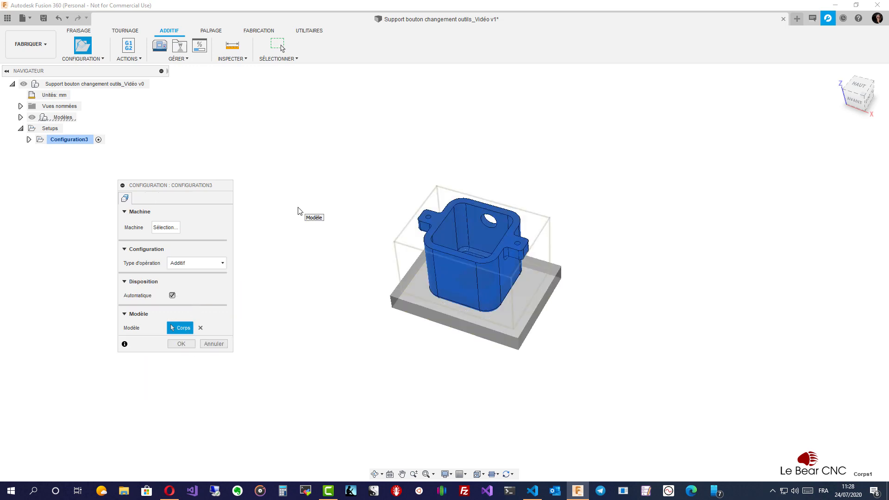
left_click(173, 296)
Filter the Fusion 360 machine library to additive FFF machines and browse the available printers
left_click(168, 228)
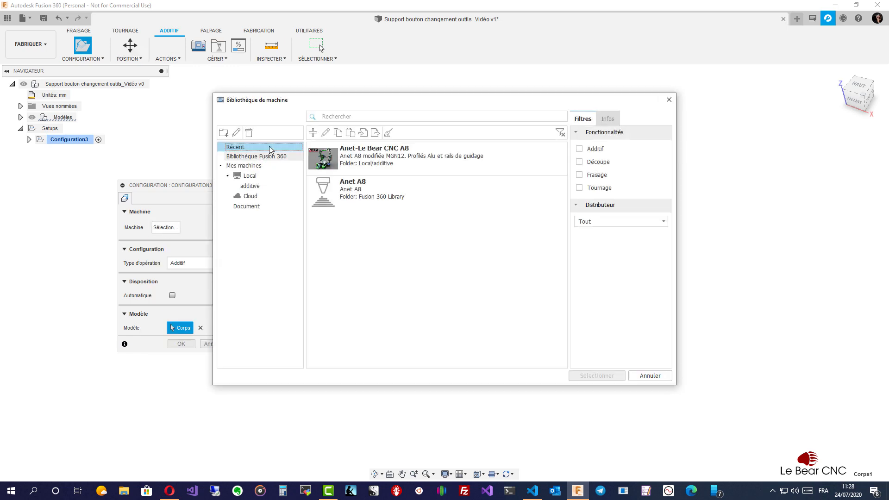
left_click_drag(392, 104, 261, 134)
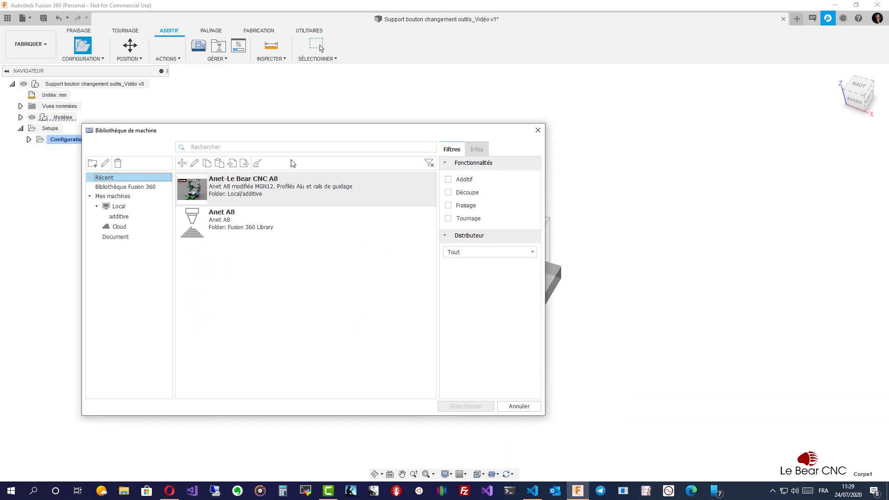
left_click(139, 187)
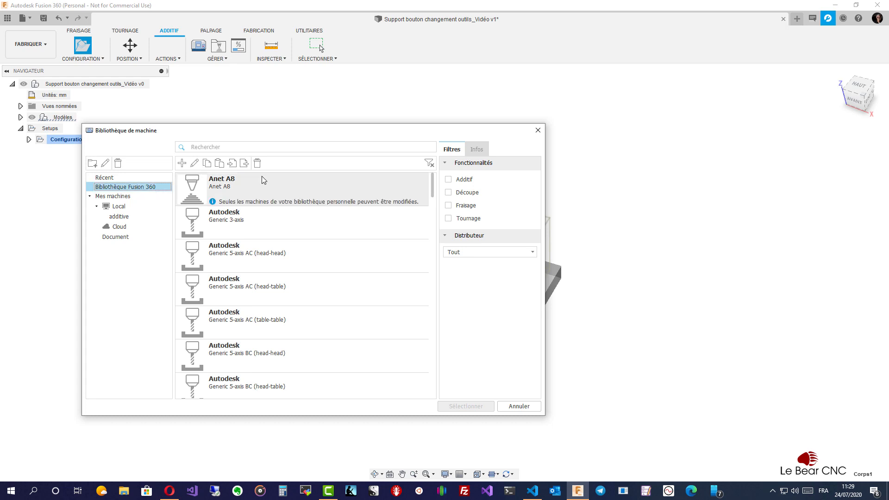
left_click(449, 179)
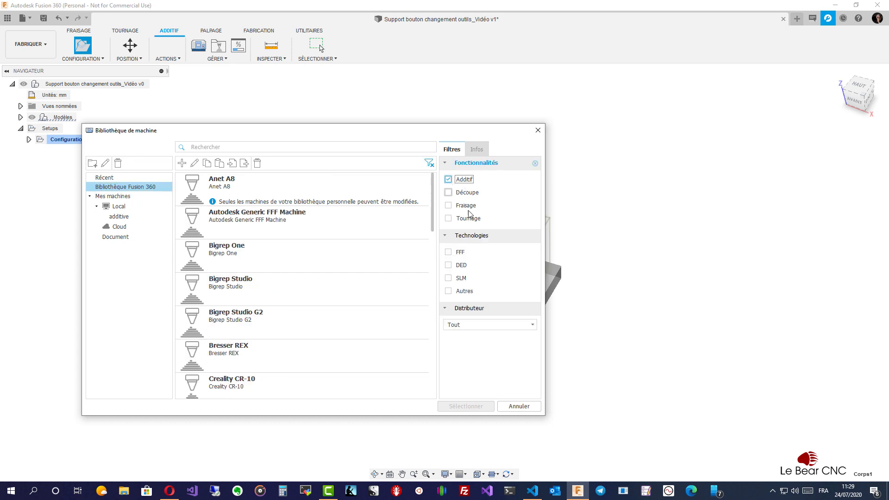
left_click(449, 253)
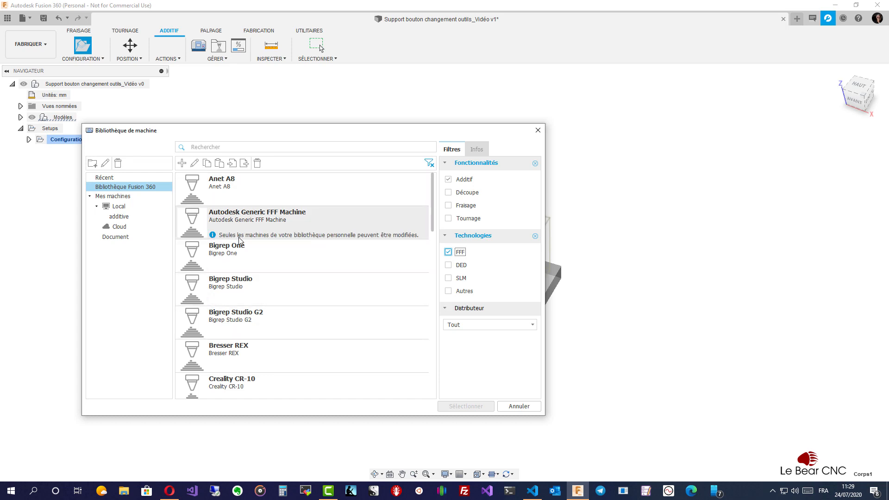
scroll(246, 283, "down", 15)
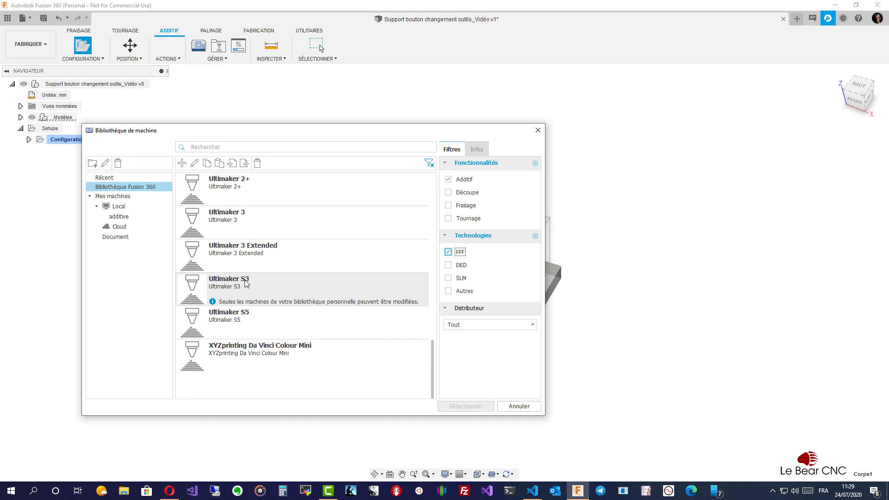
scroll(234, 348, "up", 5)
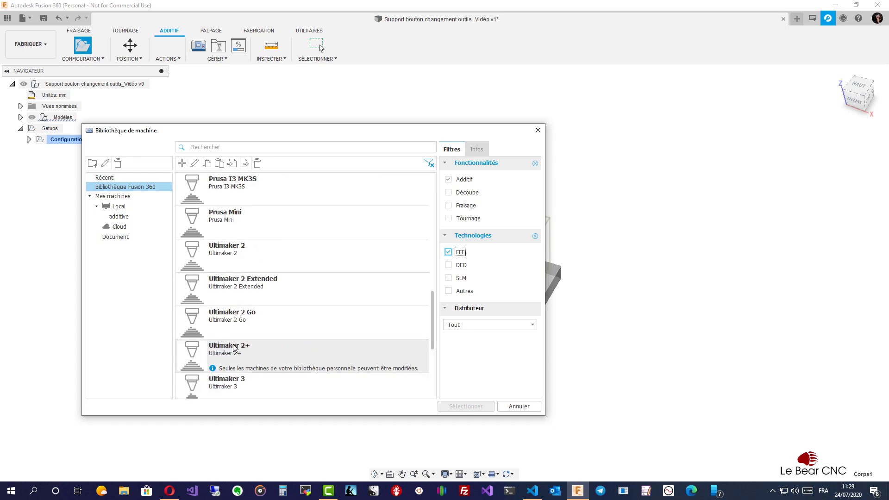
scroll(234, 348, "up", 10)
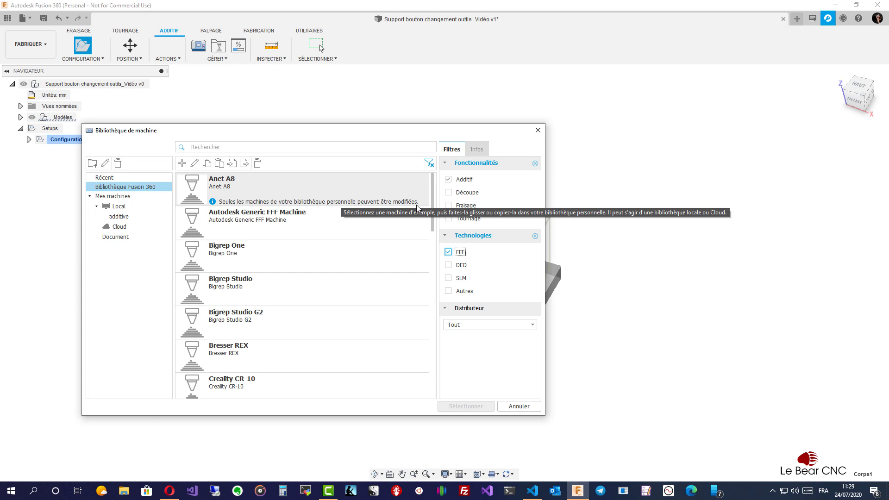
Show the copy and export options for the Anet A8 machine in the Fusion 360 library
left_click(119, 187)
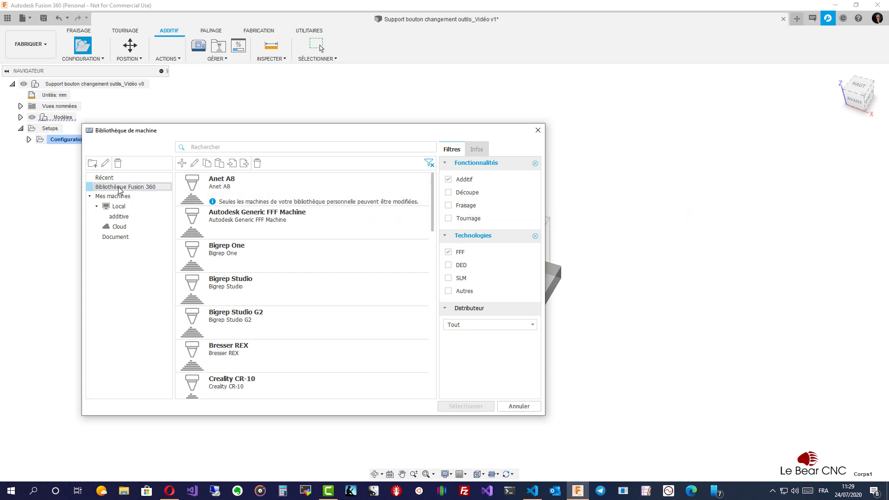
left_click(256, 185)
right_click(256, 184)
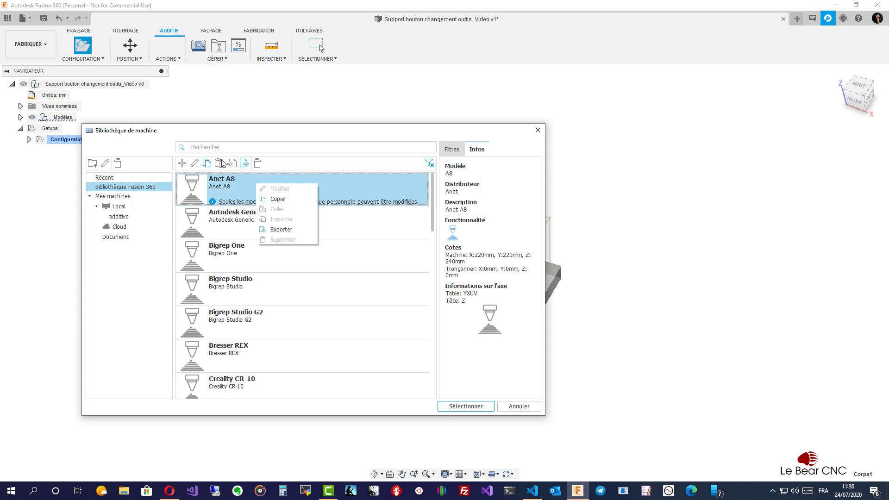
Open the configuration of the local Anet-Le Bear CNC A8 machine for editing
left_click(119, 207)
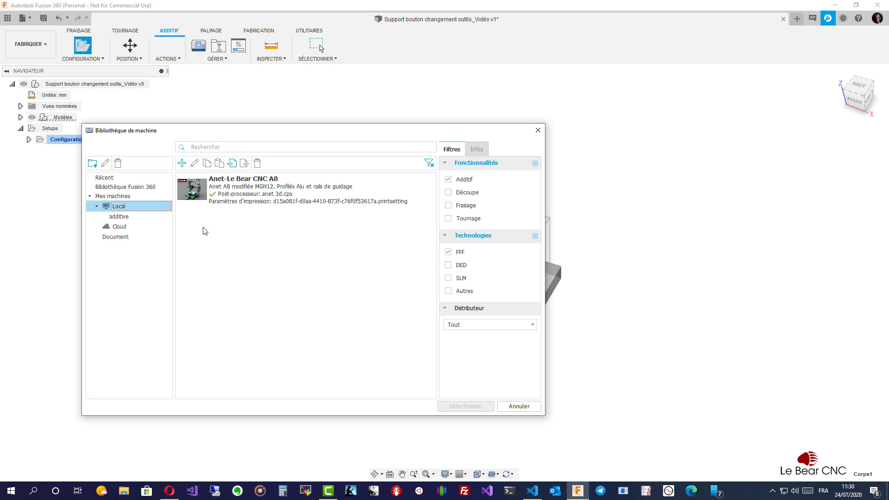
left_click(230, 196)
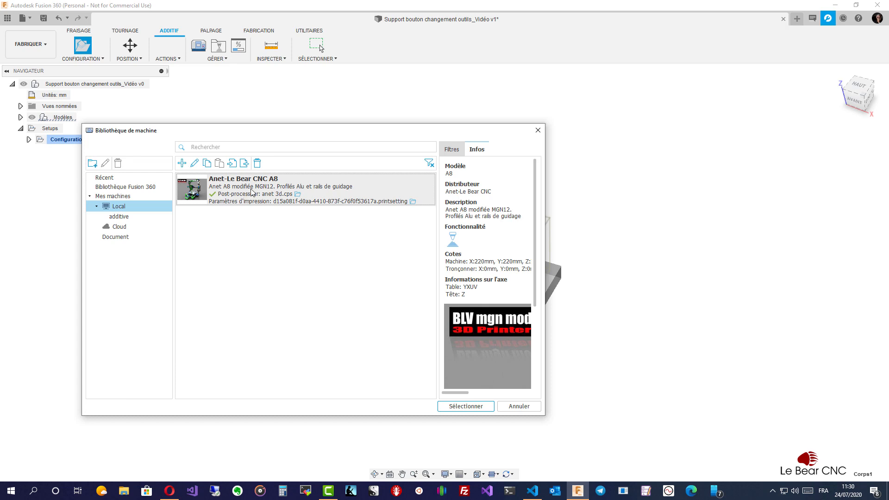
left_click(195, 163)
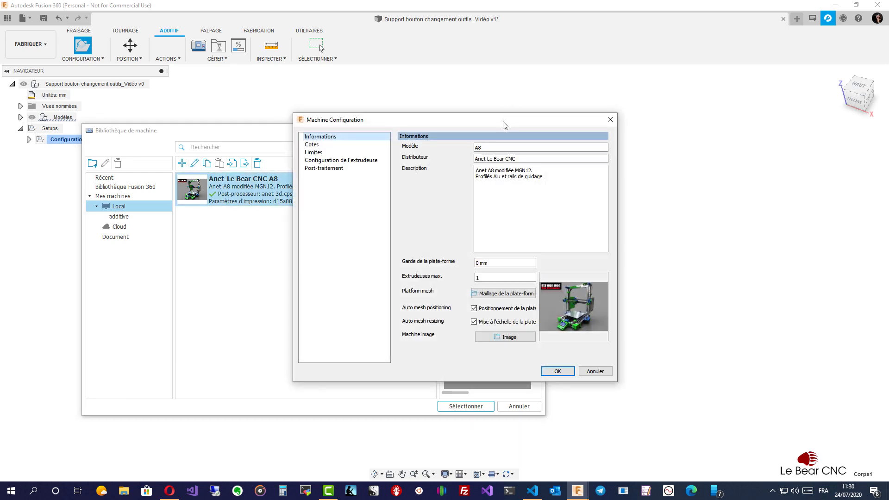
left_click_drag(504, 126, 333, 146)
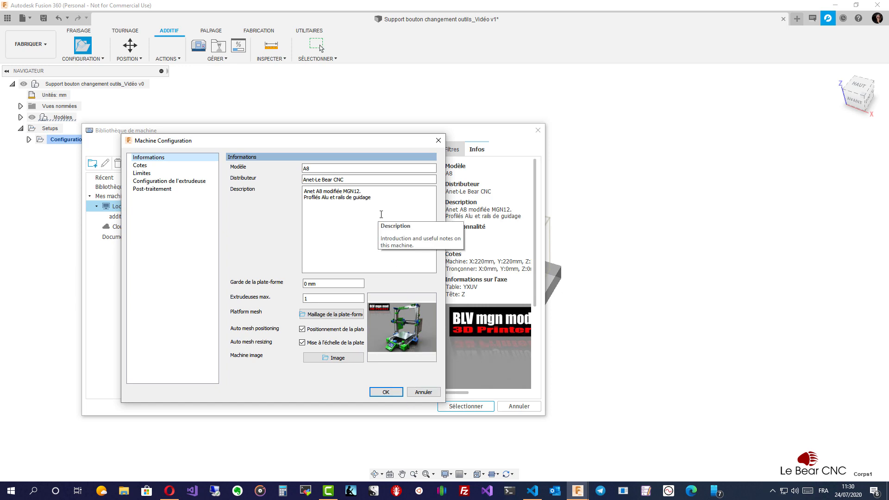
mouse_move(351, 144)
left_mouse_down()
mouse_move(644, 171)
mouse_move(478, 269)
mouse_move(421, 121)
mouse_move(350, 128)
mouse_move(347, 139)
left_mouse_up()
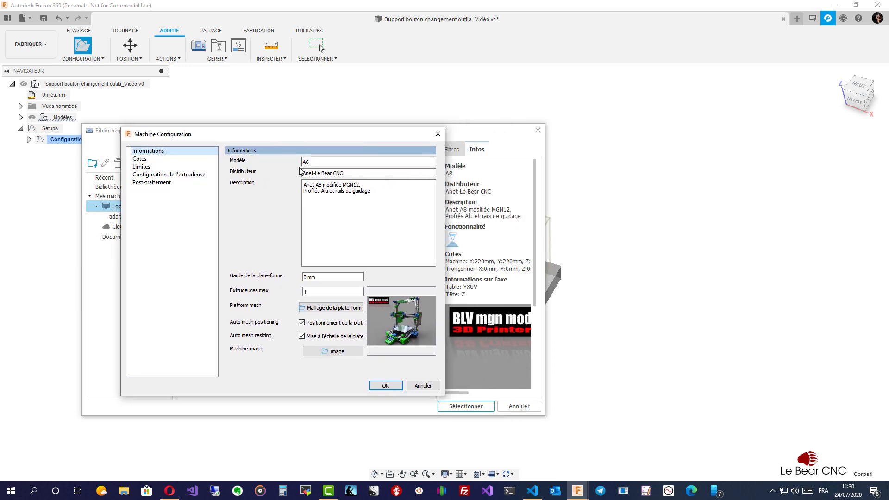
Review the machine's dimensions, limits, extruder configuration and post-processing settings, and accept the configuration
left_click(138, 159)
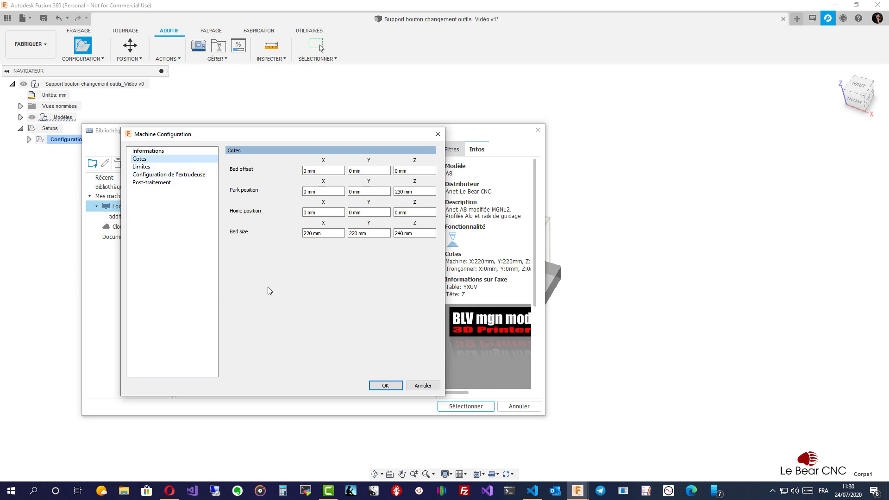
left_click(142, 167)
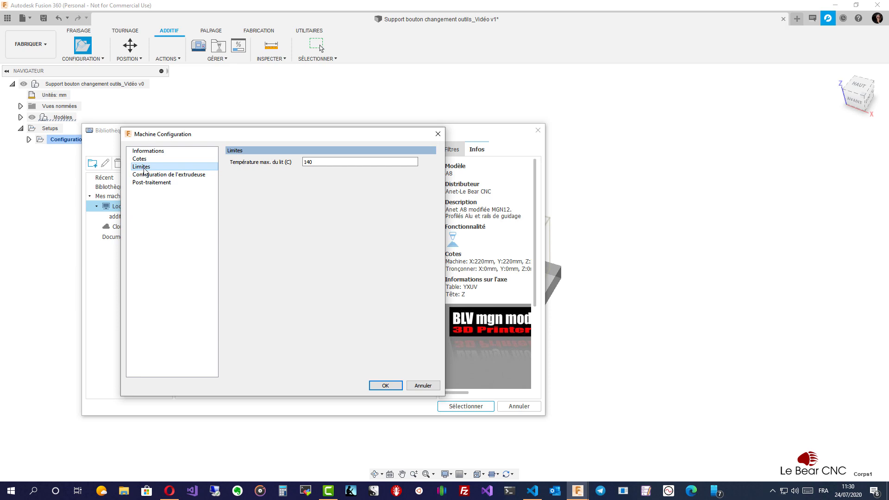
left_click(169, 178)
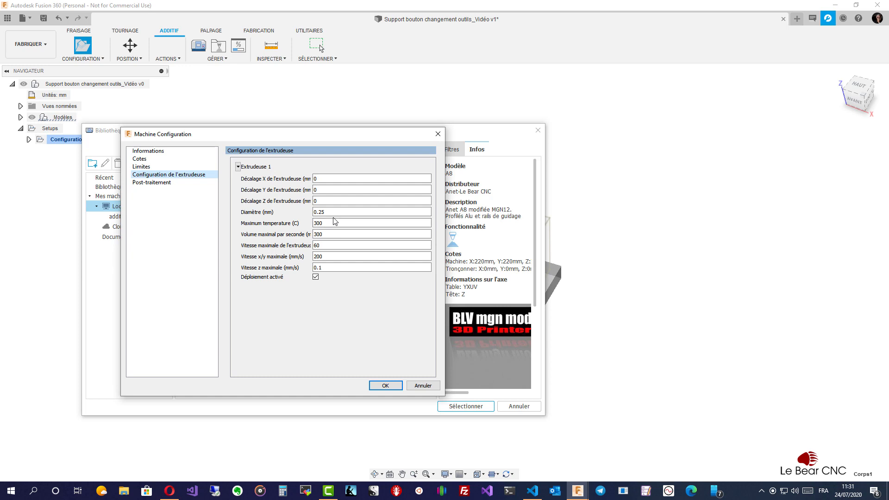
mouse_move(331, 213)
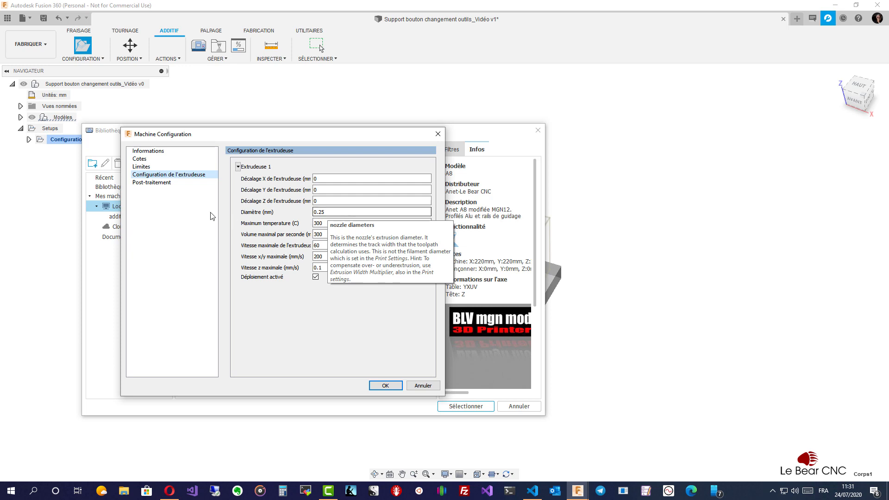
left_click(160, 184)
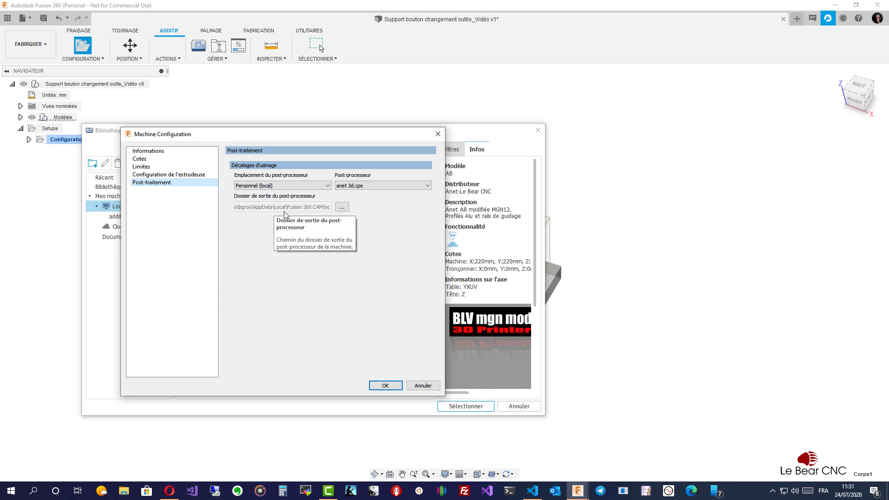
left_click(386, 385)
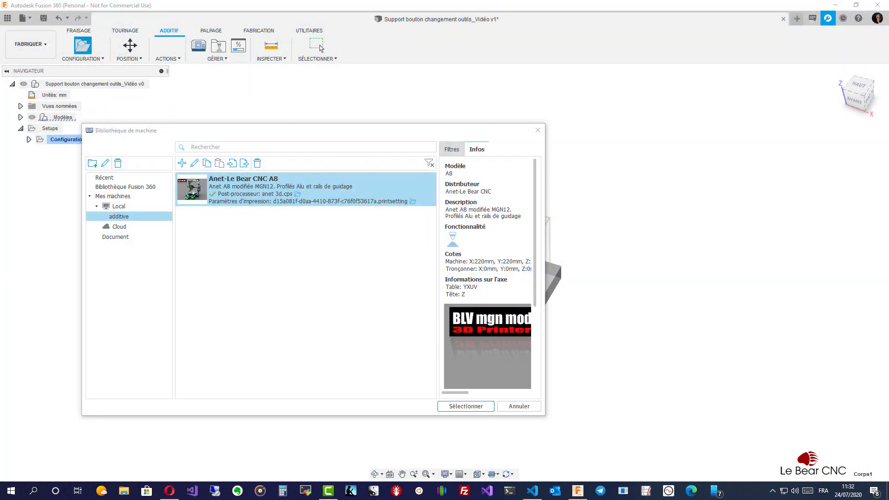
Switch to the web browser, examine the additive post-processors in the Autodesk Fusion 360 post library, and return to Fusion 360
left_click_drag(0, 5, 63, 1)
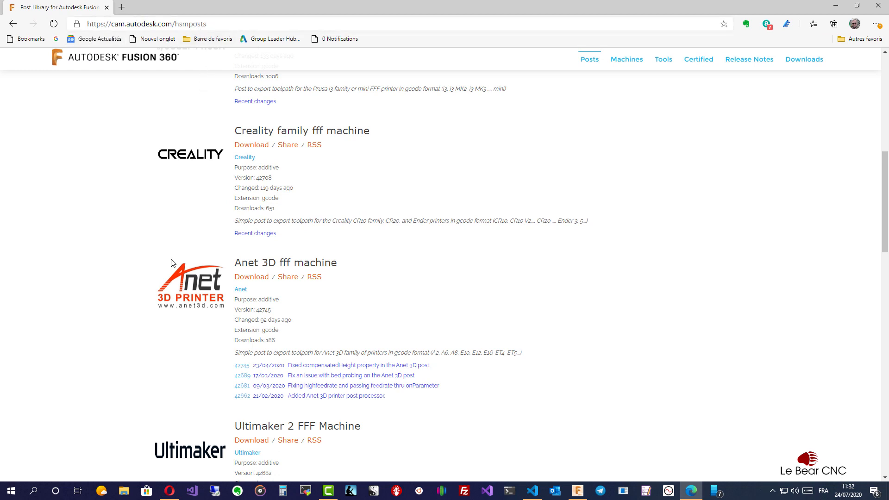
scroll(156, 287, "up", 1)
scroll(157, 288, "up", 8)
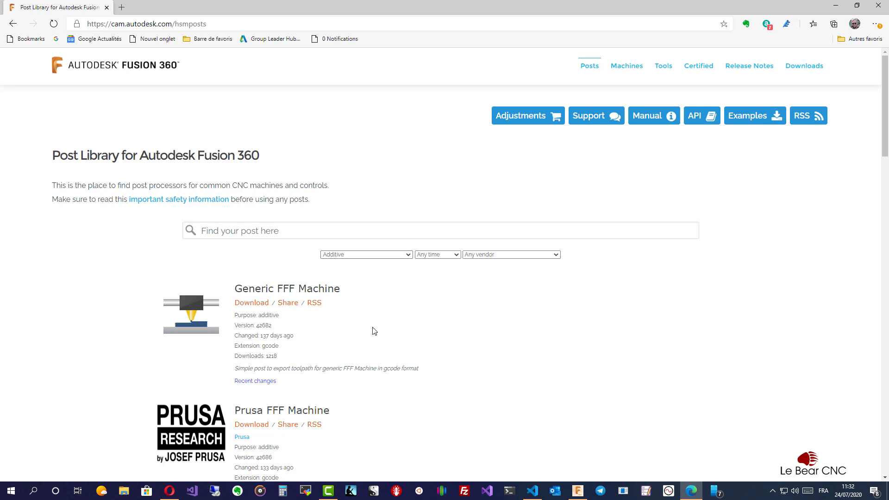
scroll(374, 330, "down", 5)
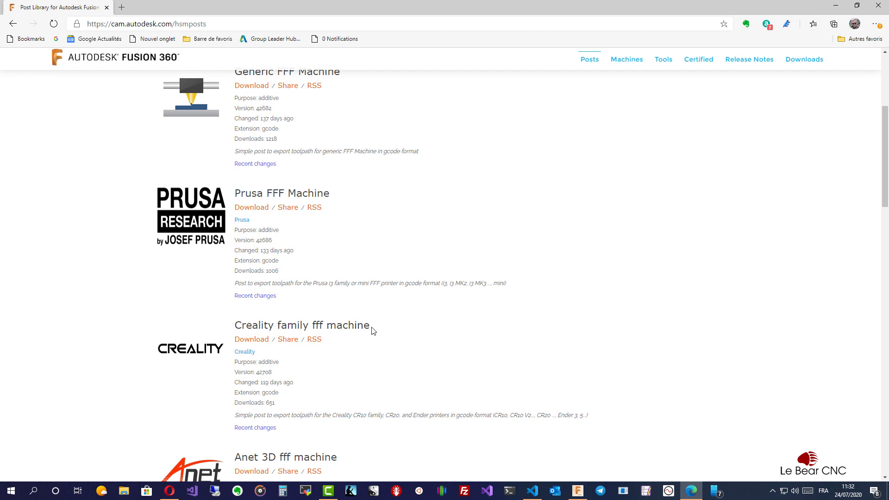
scroll(374, 331, "down", 10)
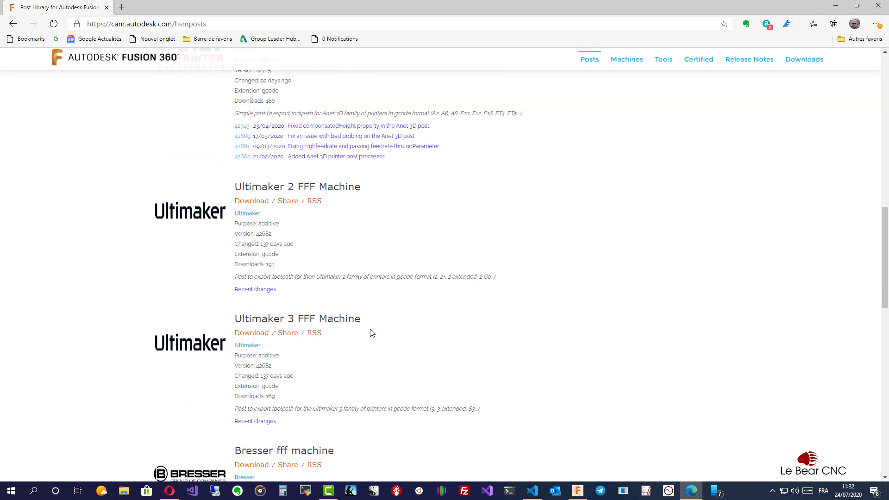
scroll(372, 333, "down", 3)
scroll(370, 332, "up", 9)
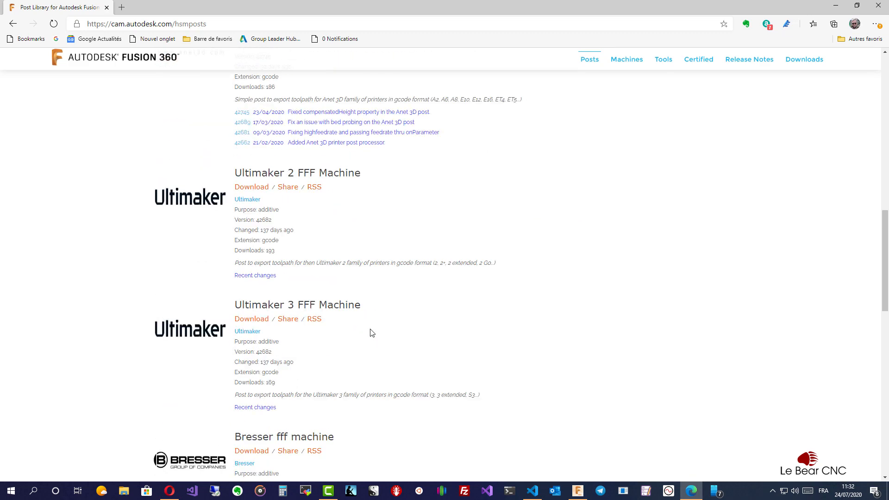
scroll(371, 332, "up", 7)
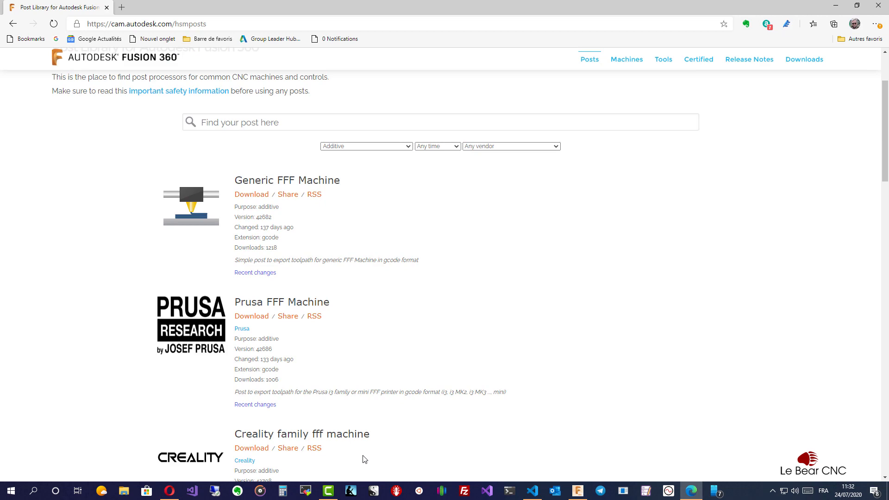
scroll(364, 459, "down", 10)
scroll(365, 460, "down", 14)
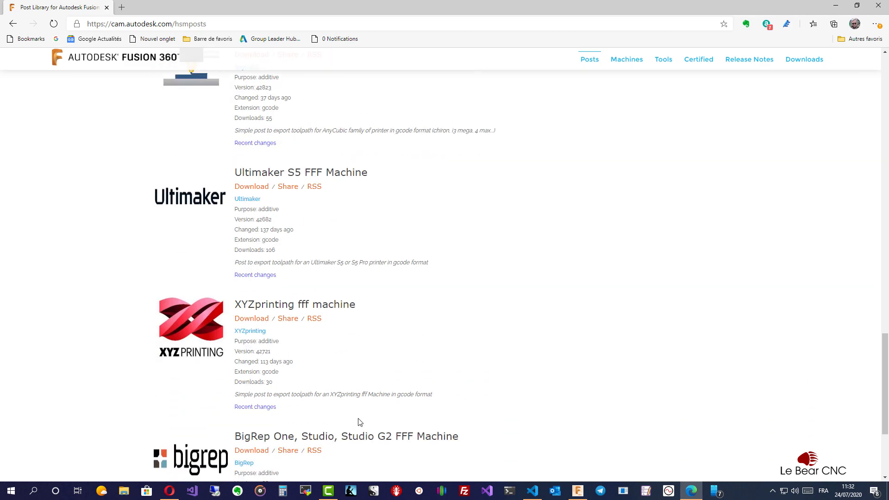
scroll(337, 393, "down", 4)
scroll(338, 394, "up", 15)
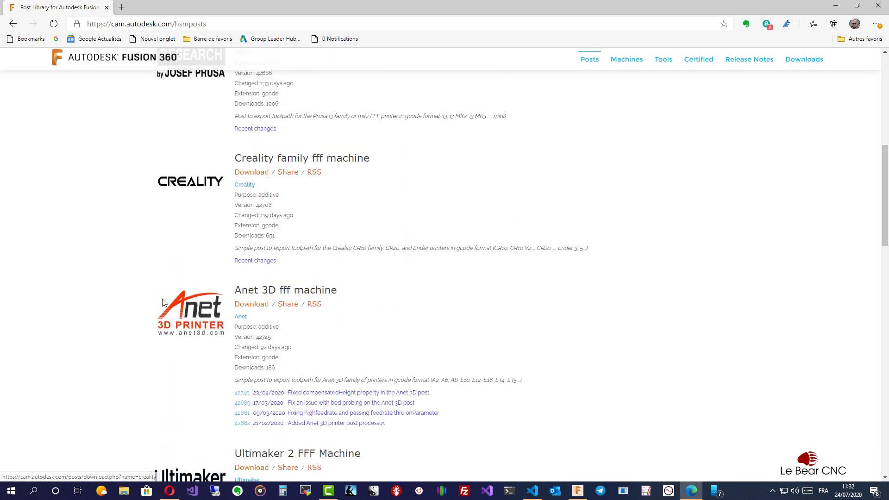
scroll(144, 301, "up", 3)
scroll(145, 301, "up", 6)
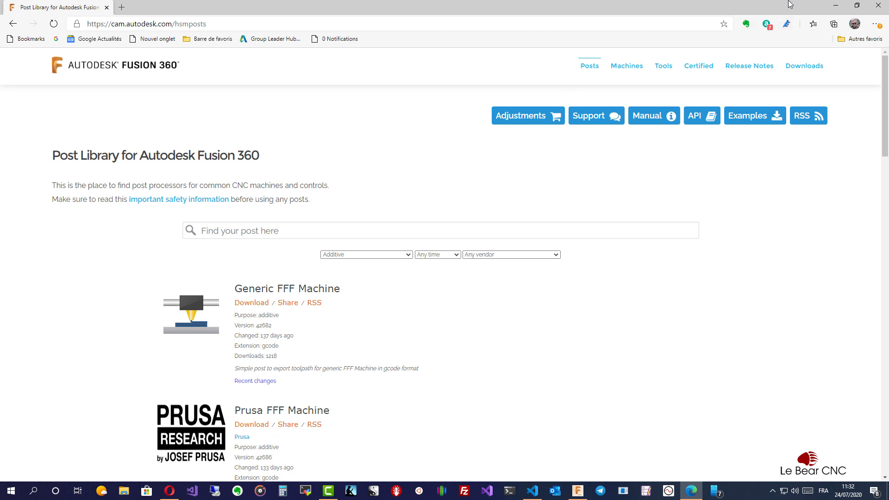
left_click_drag(766, 9, 320, 46)
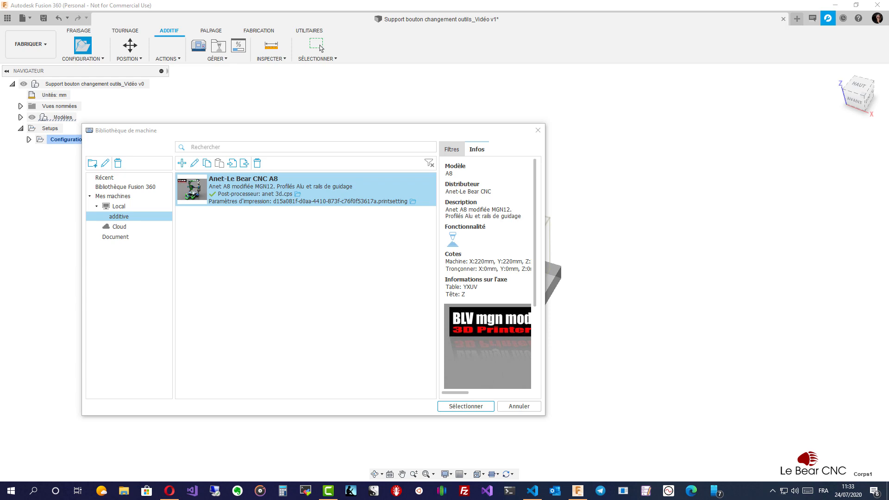
Assign the Anet-Le Bear CNC A8 machine to the additive setup and finish creating the setup
left_click(319, 46)
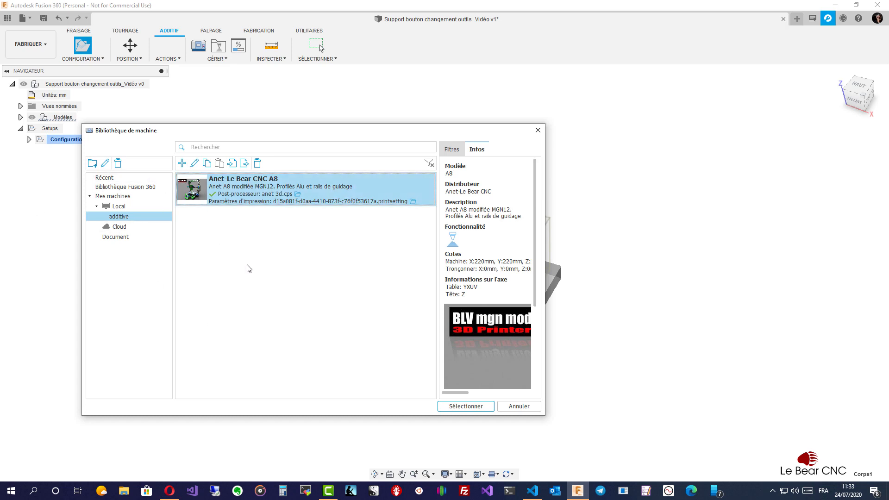
left_click(465, 406)
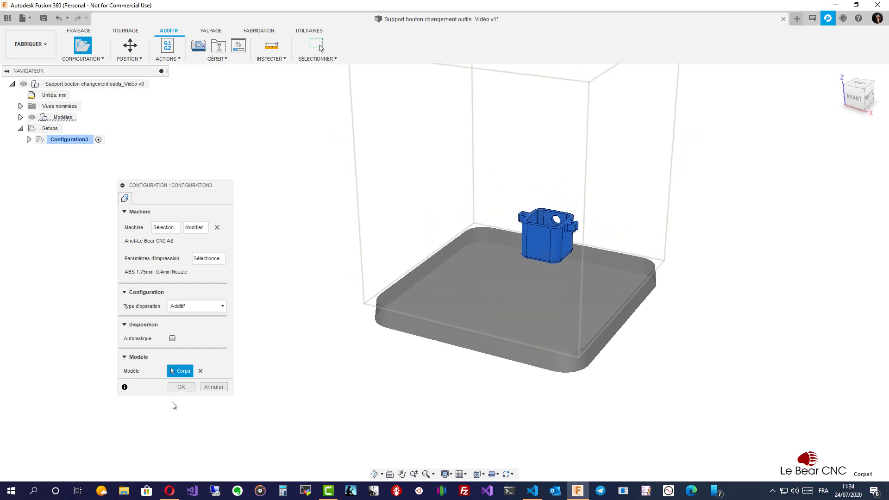
left_click(193, 387)
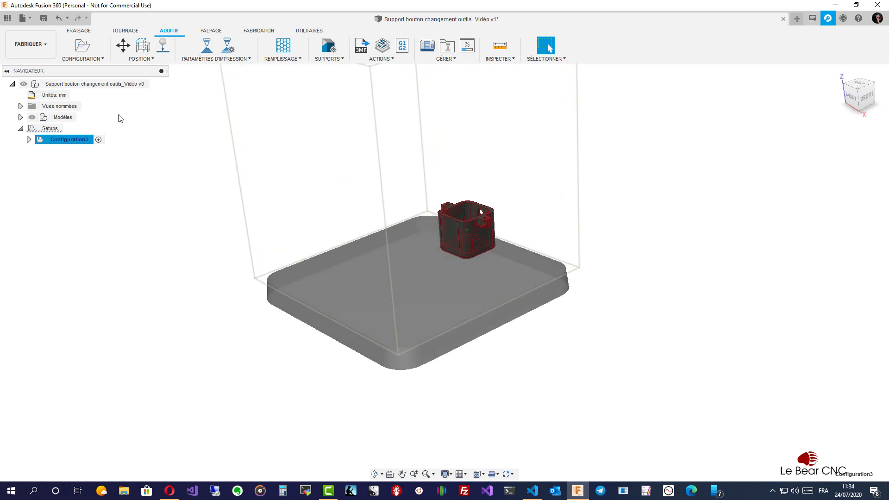
Start moving the push-button support on the build platform and shift it about 2 mm along X
left_click(123, 45)
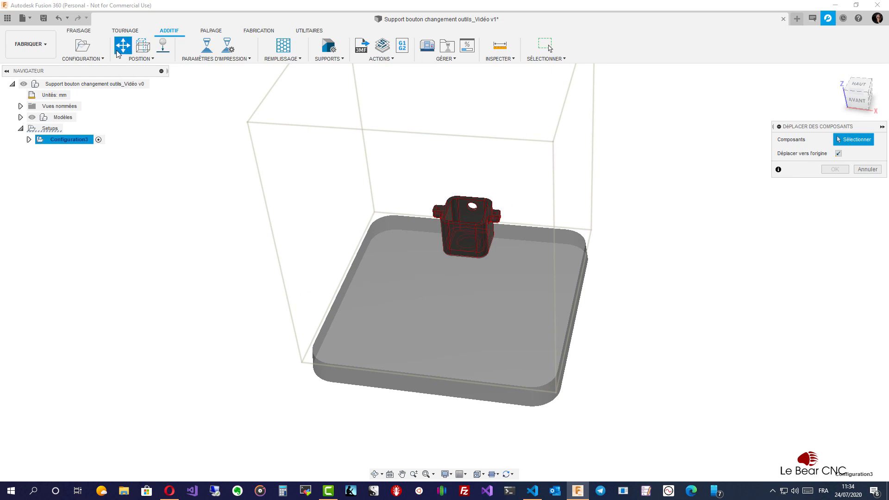
left_click(447, 242)
middle_click_drag(451, 259, 436, 237, "shift")
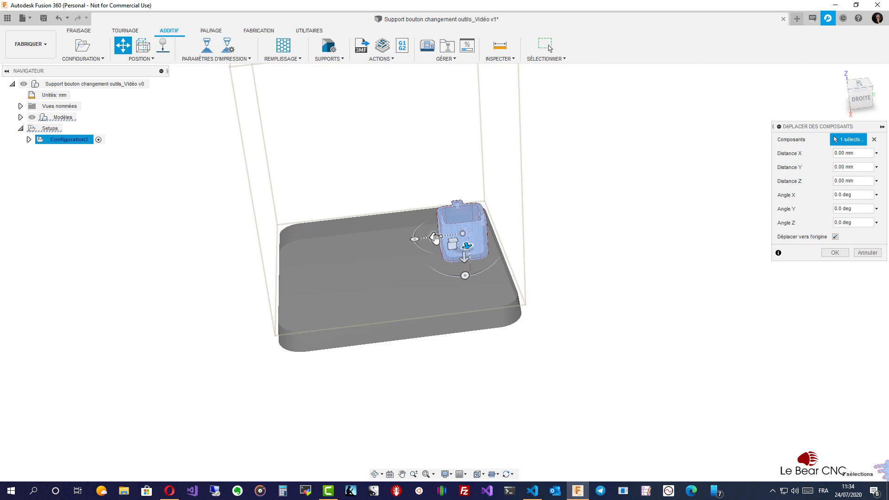
mouse_move(435, 237)
left_mouse_down()
mouse_move(296, 257)
mouse_move(428, 240)
left_mouse_up()
middle_click_drag(428, 240, 483, 231, "shift")
mouse_move(482, 231)
left_mouse_down()
mouse_move(546, 233)
mouse_move(396, 240)
mouse_move(509, 243)
mouse_move(485, 242)
left_mouse_up()
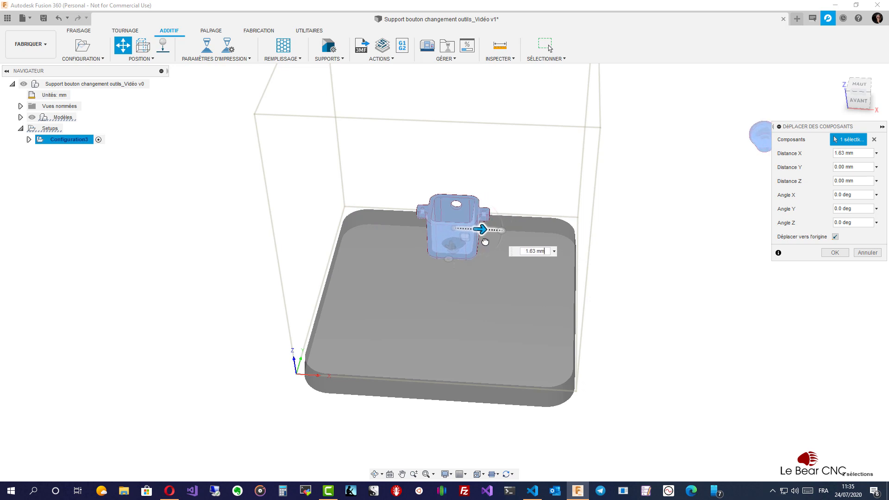
middle_click_drag(482, 240, 465, 256, "shift")
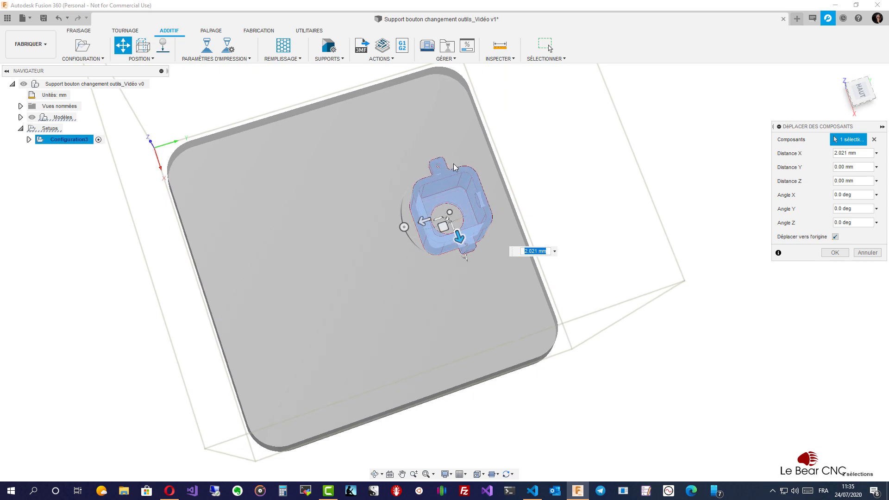
Rotate the support -180 degrees about X and move it about 15 mm up in Z and -74 mm along Y
middle_click_drag(454, 171, 451, 263, "shift")
left_click_drag(448, 261, 378, 218)
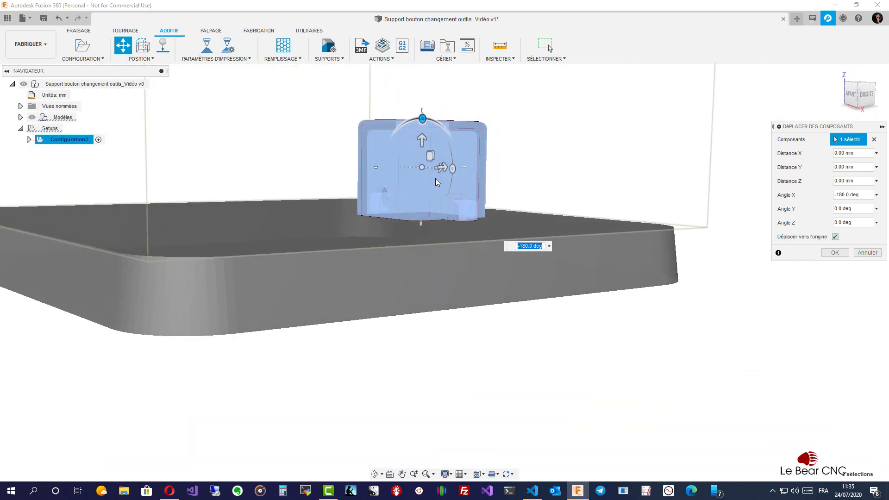
left_click_drag(422, 139, 421, 105)
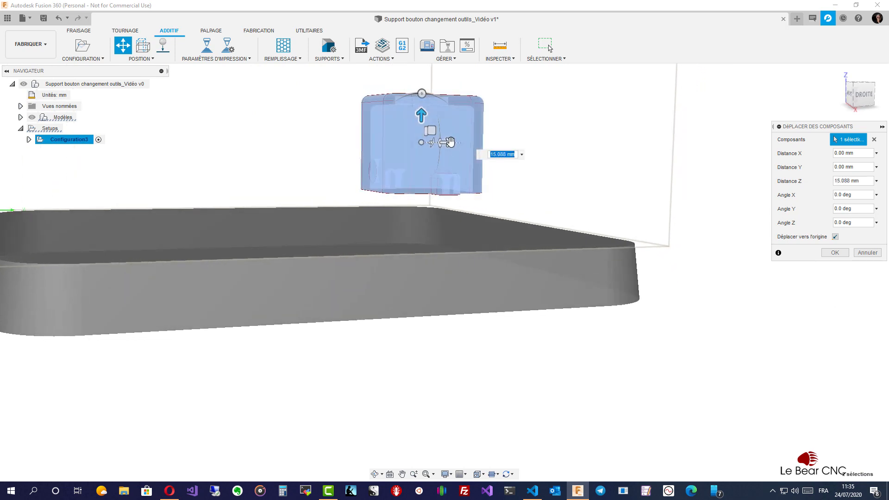
left_click_drag(447, 143, 284, 148)
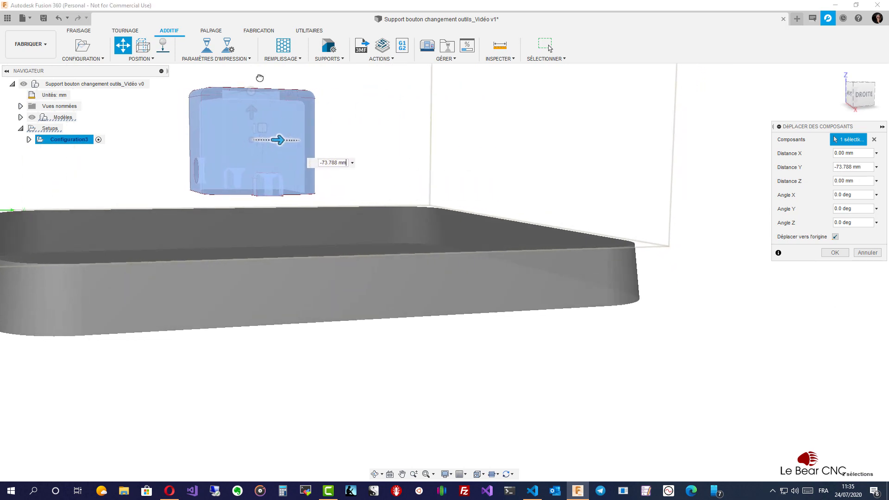
Place the support on the platform using the Composants type with 0.00 mm platform clearance
left_click(163, 46)
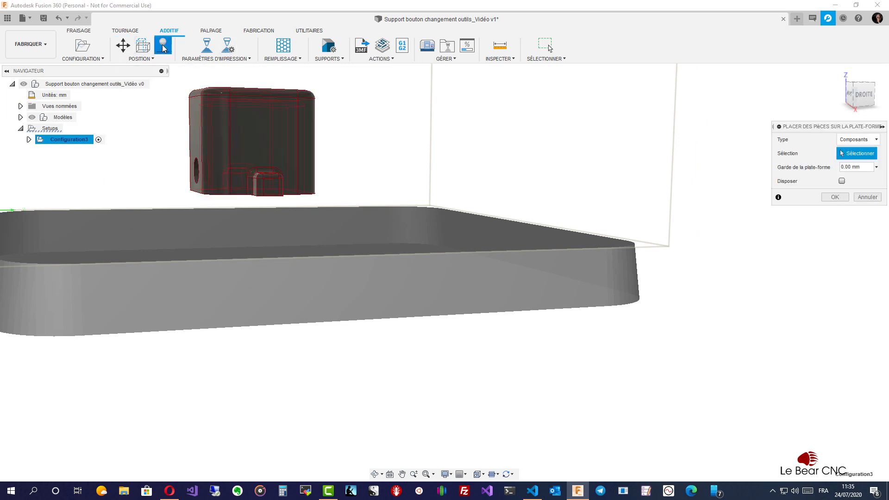
left_click(233, 138)
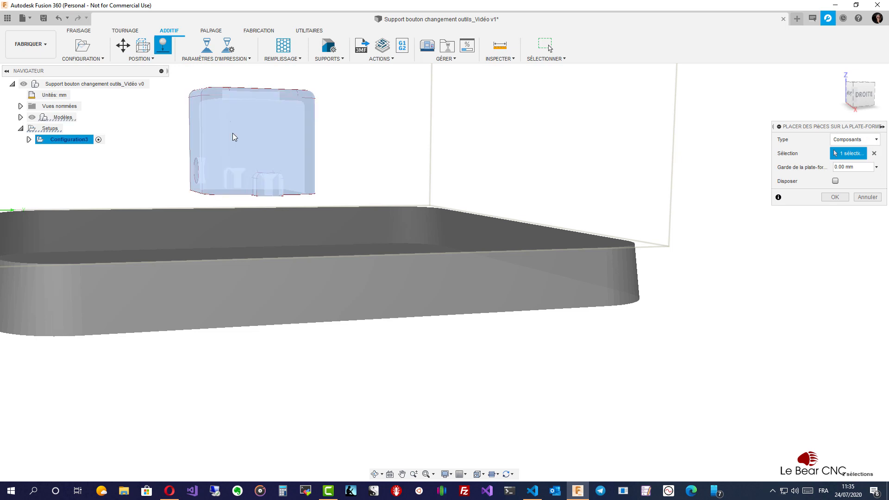
left_click(170, 51)
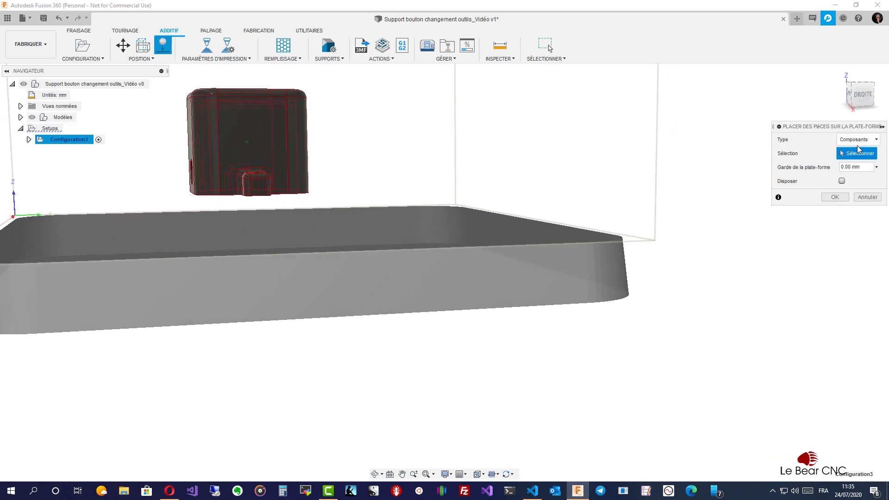
left_click(878, 141)
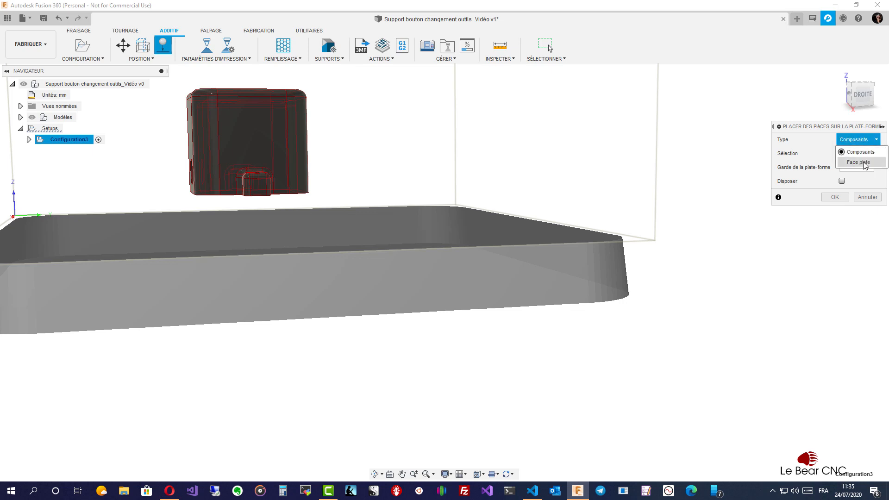
left_click(866, 153)
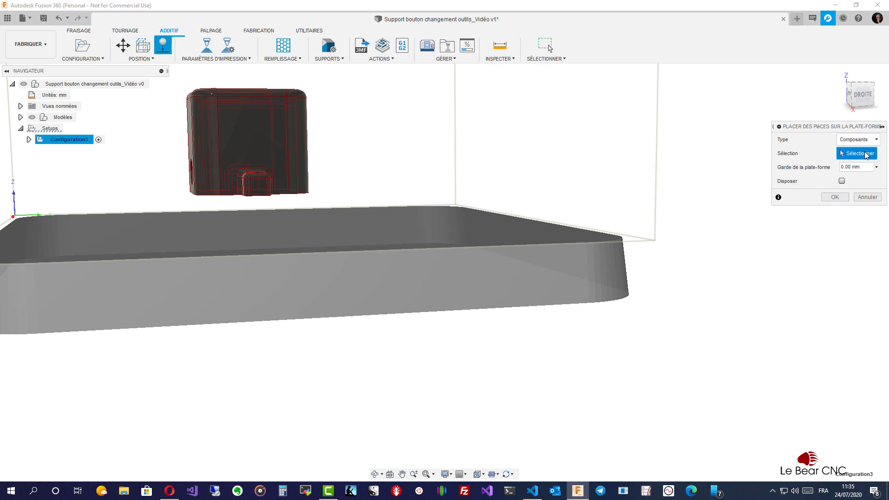
left_click(286, 148)
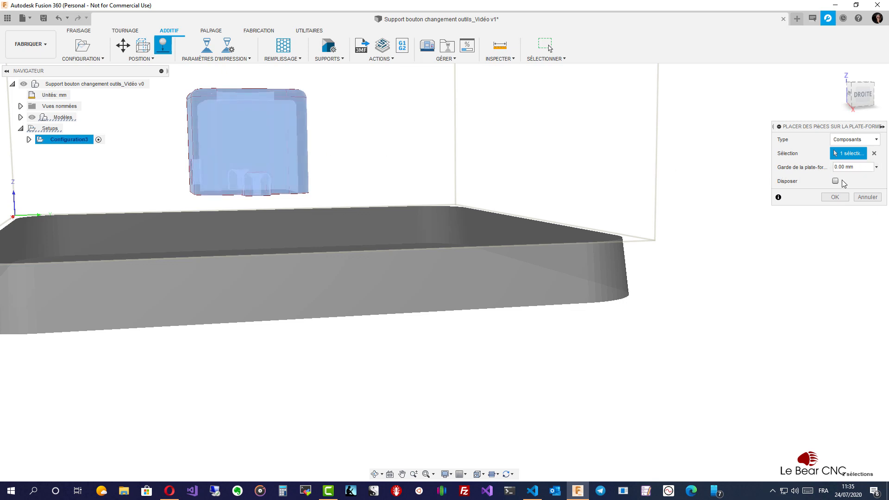
left_click(834, 198)
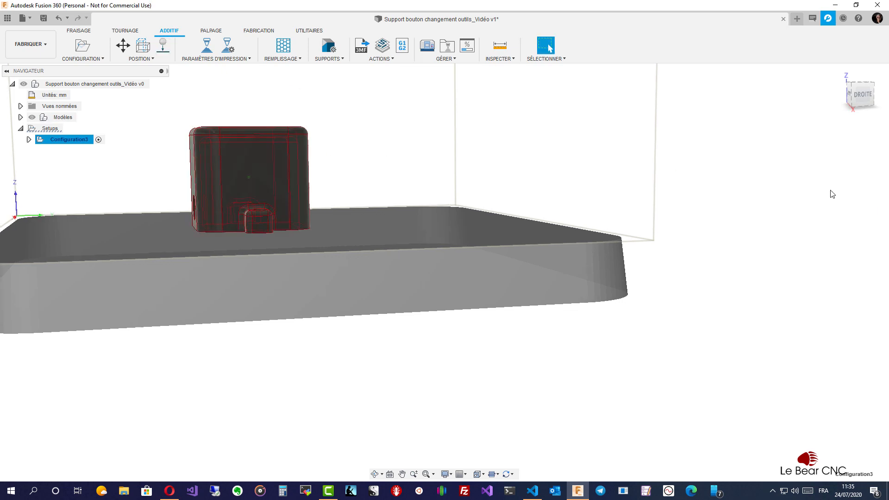
Move the support about 80 mm along Y on the platform and accept the move
middle_click_drag(778, 199, 832, 191, "shift")
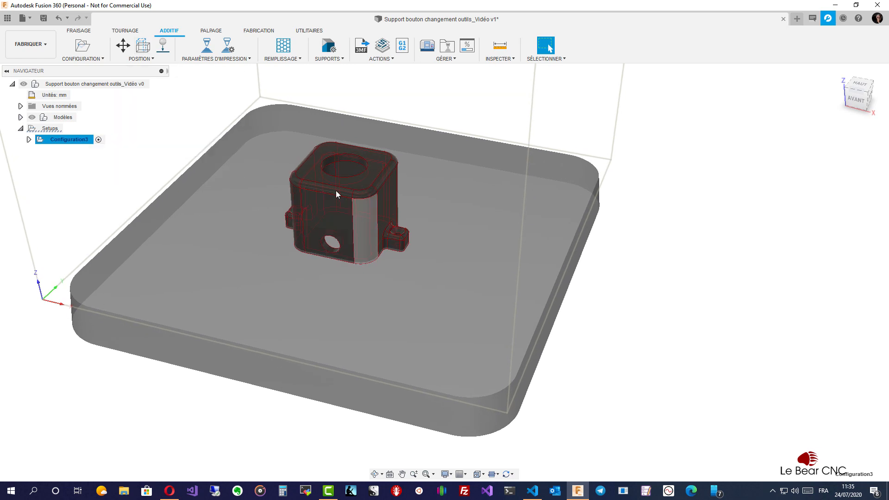
left_click(123, 45)
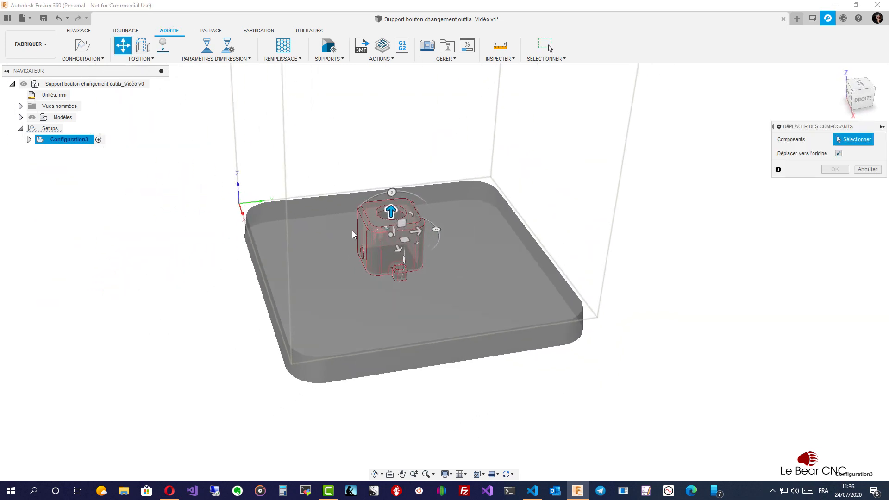
left_click(422, 236)
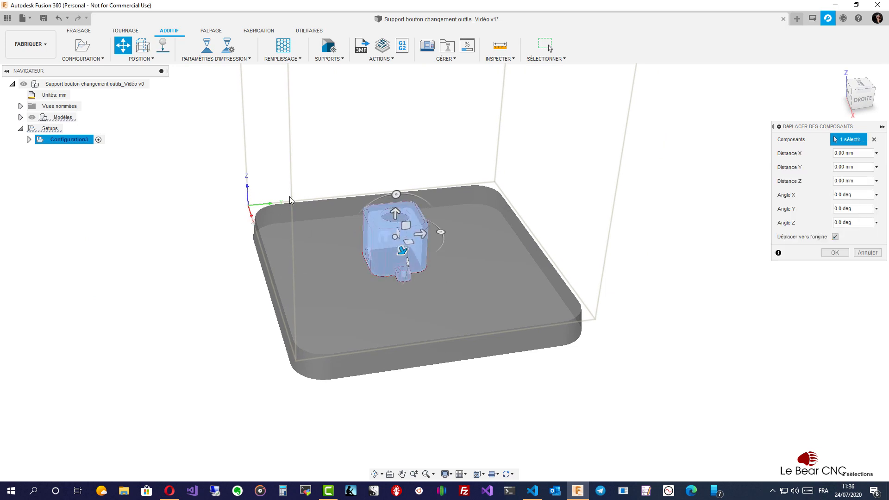
left_click_drag(422, 234, 514, 213)
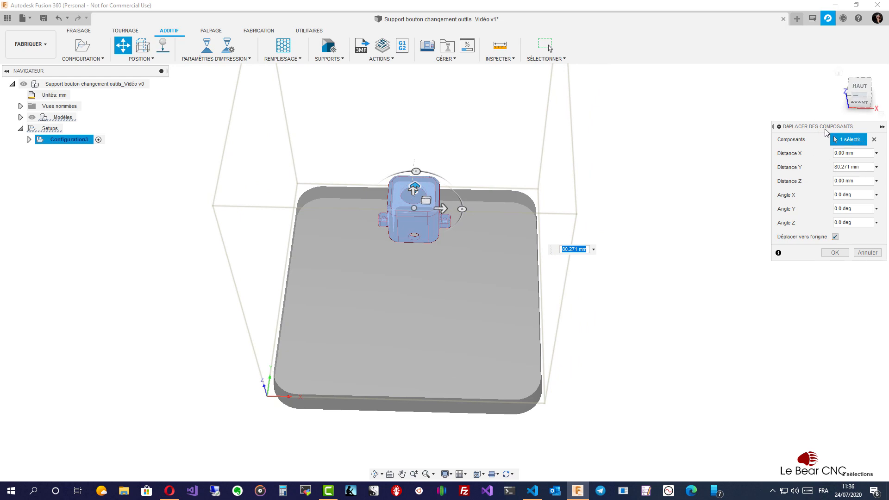
left_click_drag(826, 132, 728, 133)
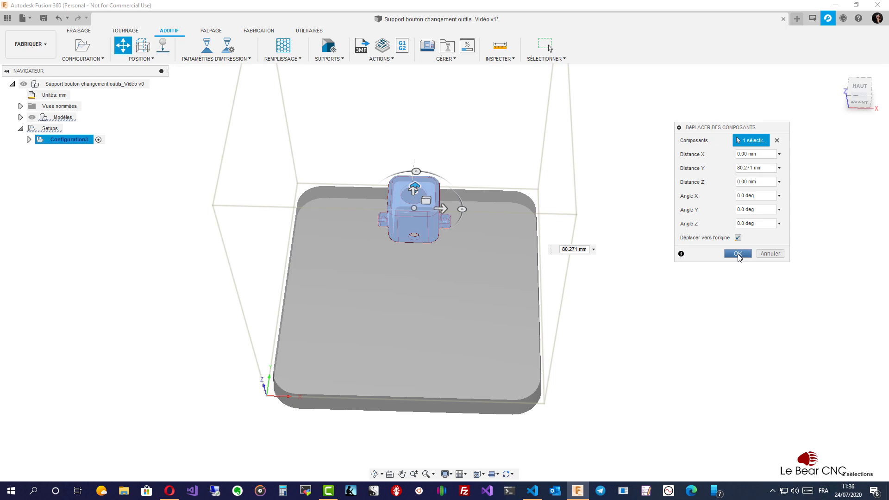
left_click(738, 254)
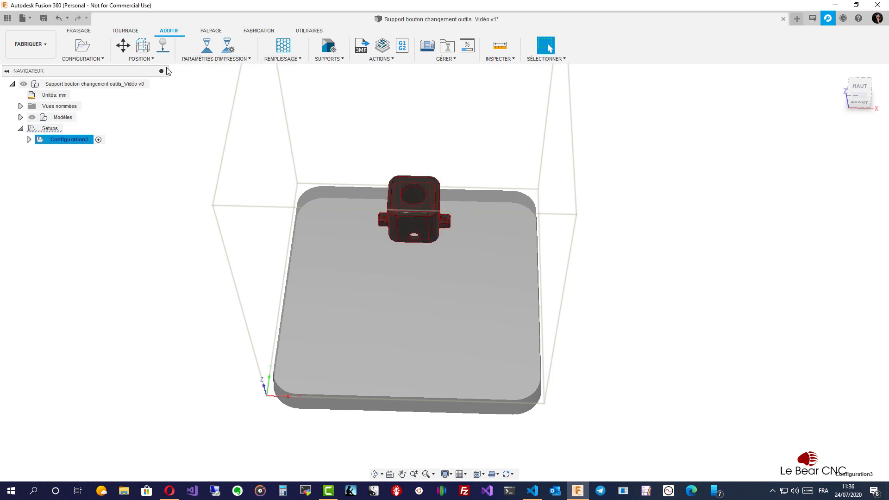
Open the print settings library and copy the "PLA 1.75mm, 0.4mm Nozzle" preset from the Fusion 360 library
left_click(206, 46)
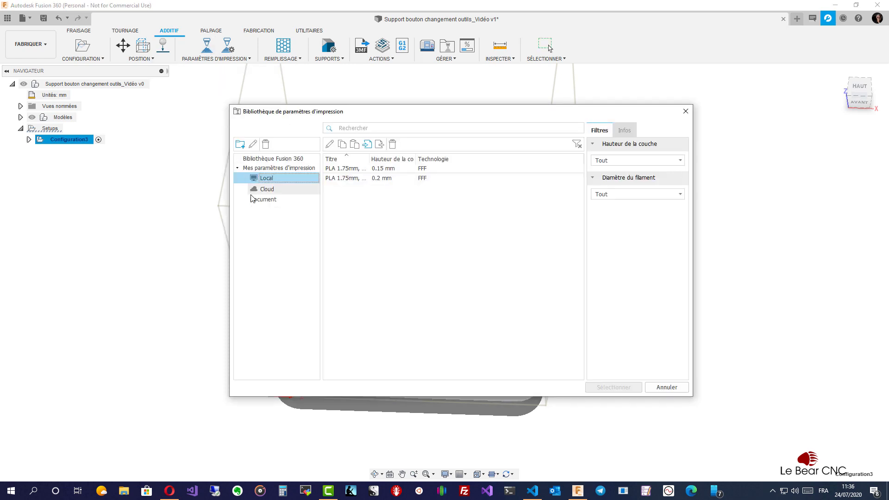
left_click(253, 160)
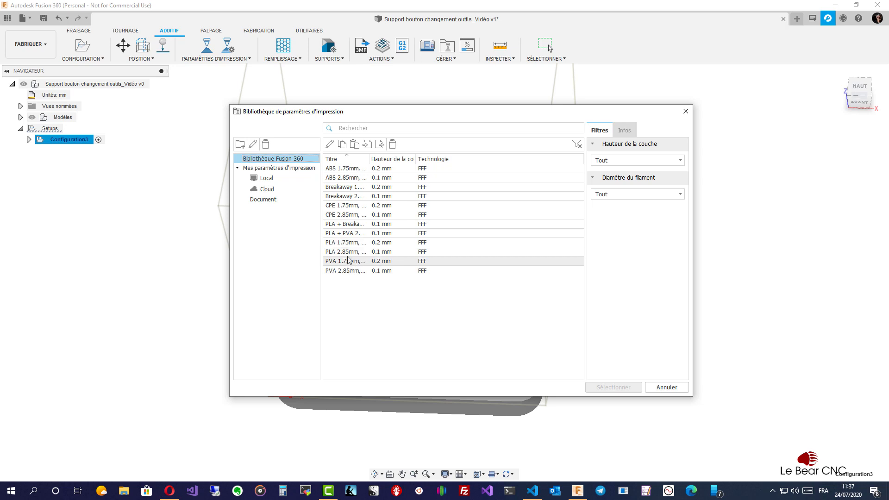
left_click_drag(369, 159, 433, 161)
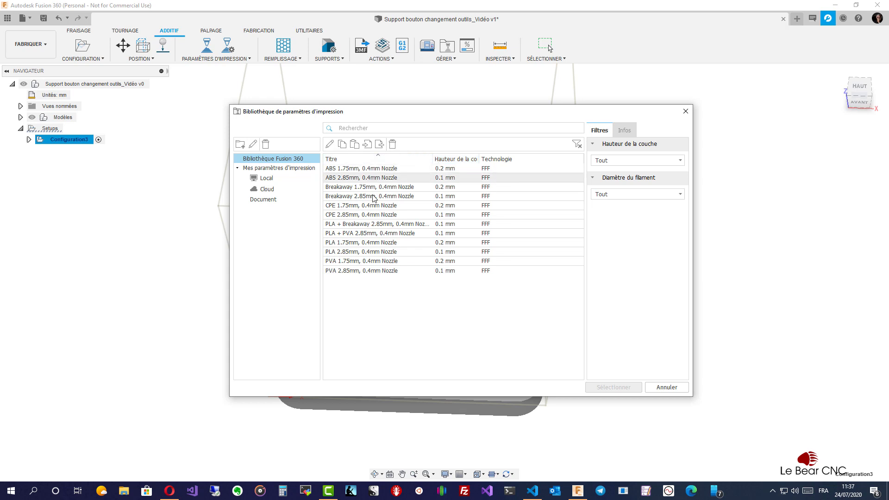
left_click(352, 243)
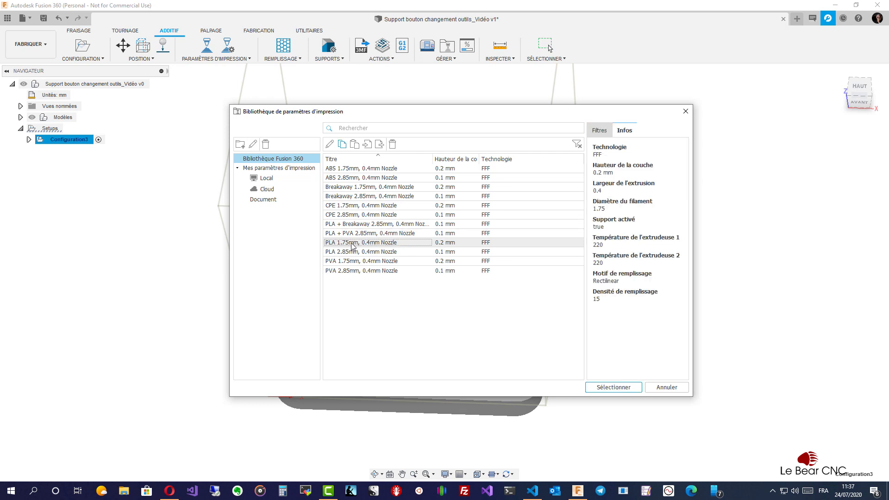
right_click(353, 244)
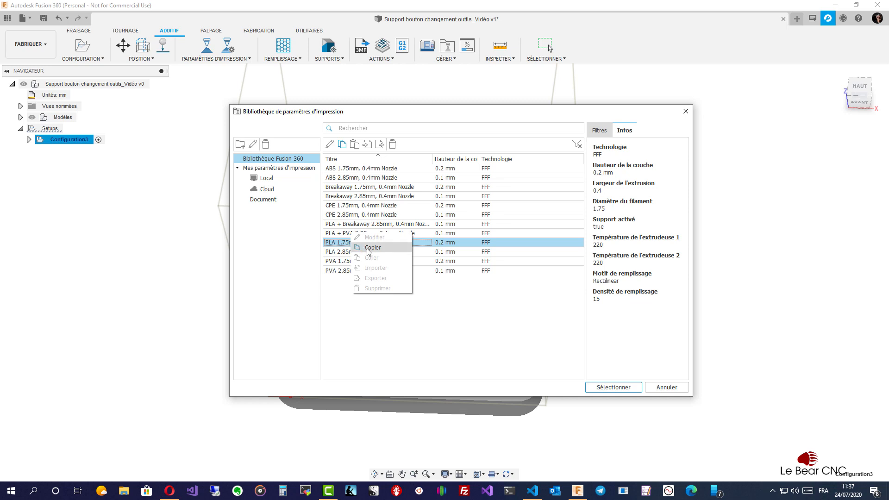
left_click(368, 248)
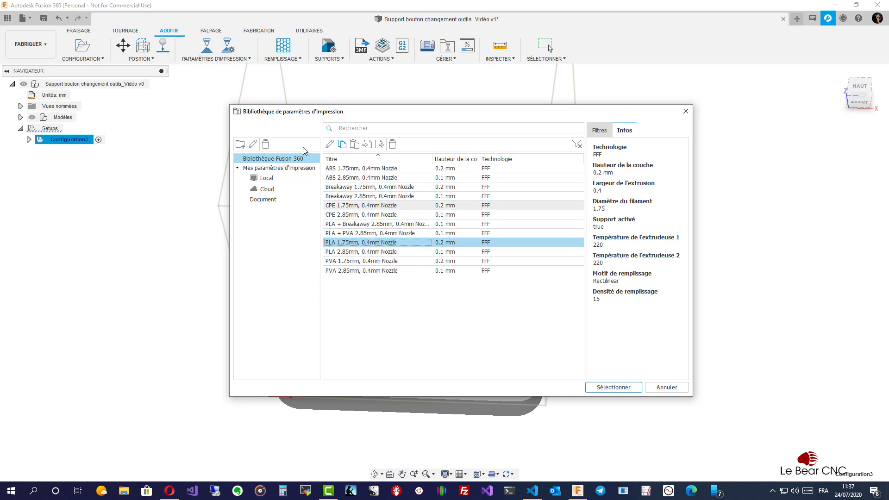
Try to paste the copied PLA preset into the local print settings library
left_click(263, 180)
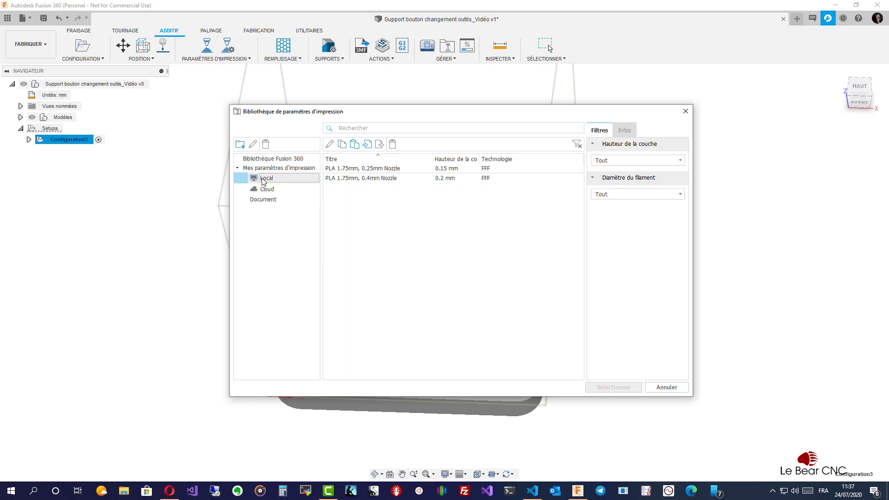
right_click(373, 189)
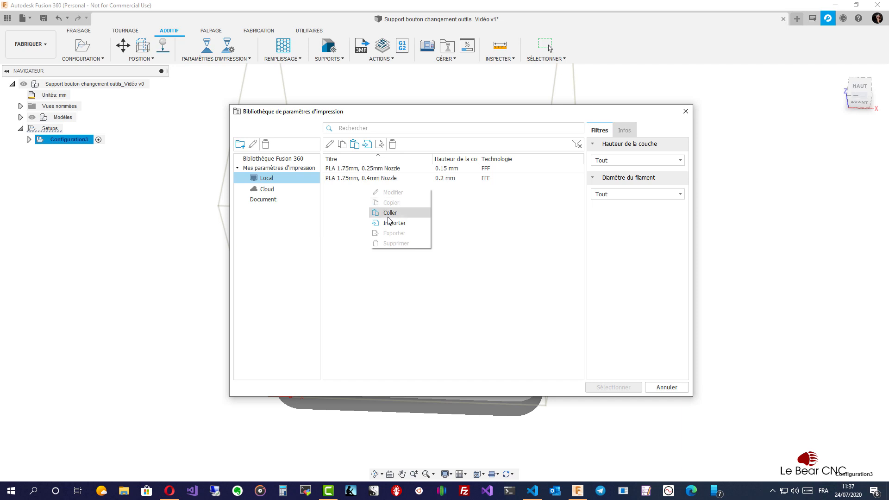
left_click(388, 214)
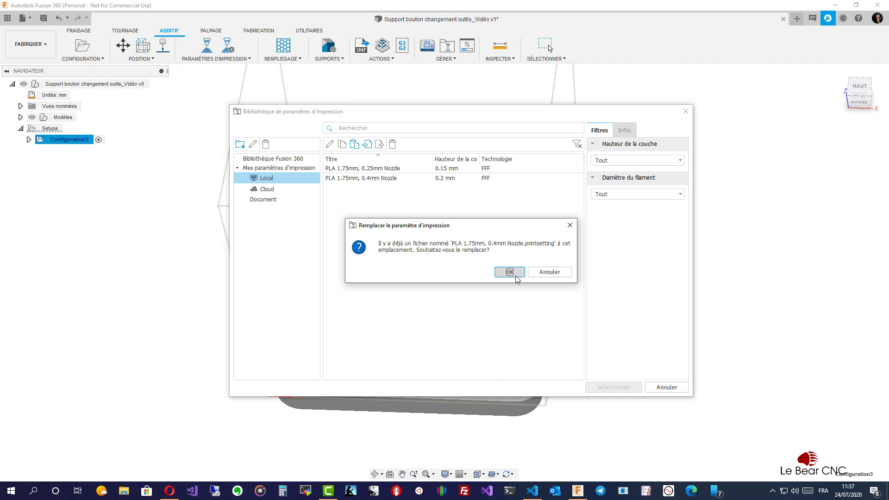
left_click(535, 269)
Edit the local "PLA 1.75mm, 0.4mm Nozzle" print setting and rename it "PLA+ Sunlu 1.75mm, Buse 0.4mm"
left_click(354, 181)
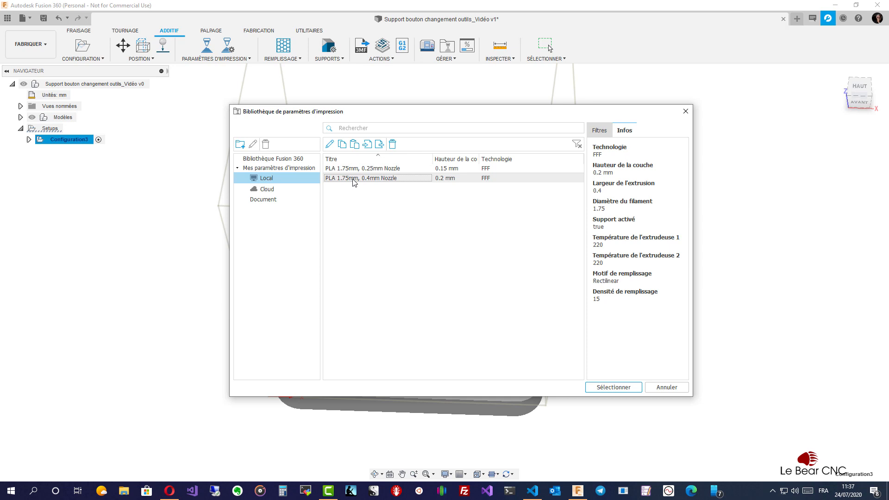
left_click(330, 144)
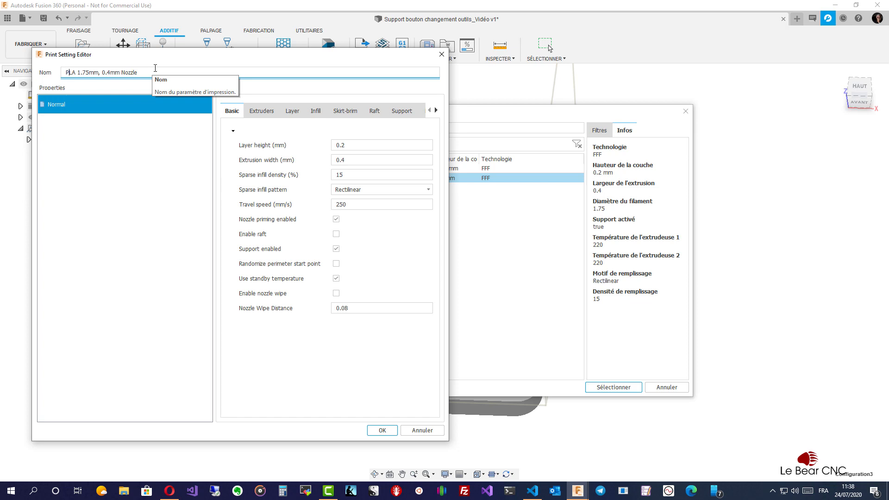
type("+ Sunlu")
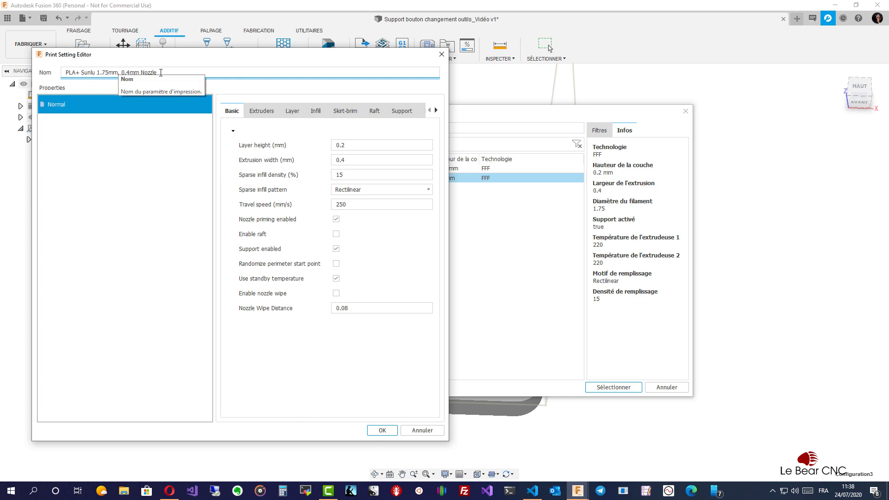
key("BackSpace")
key("BackSpace")
key("BackSpace")
key("BackSpace")
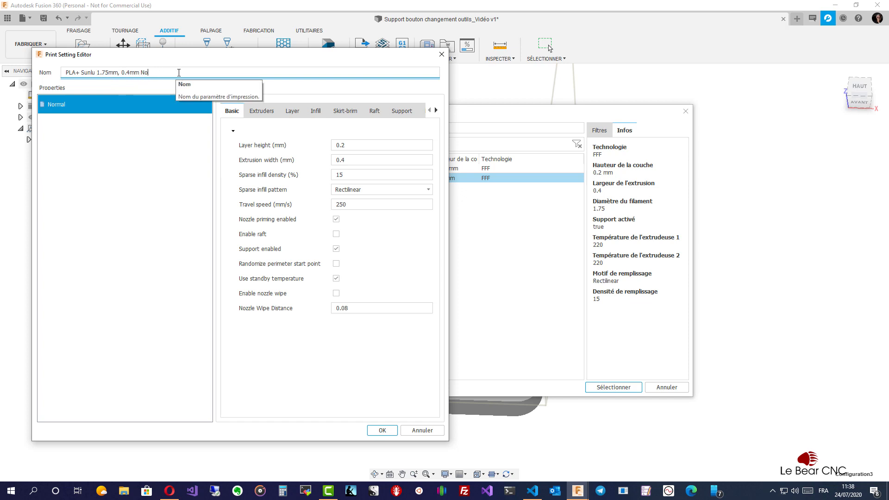
key("BackSpace")
key("BackSpace")
type("Buse")
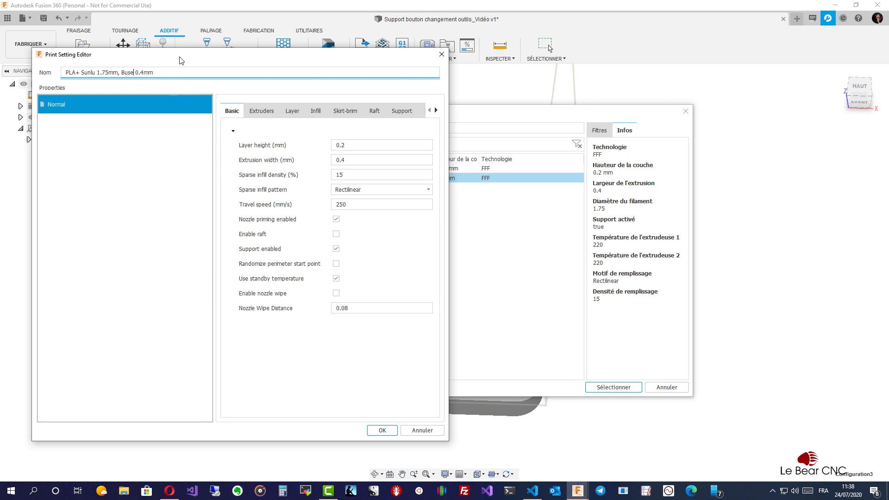
mouse_move(179, 55)
left_mouse_down()
mouse_move(176, 65)
mouse_move(171, 58)
left_mouse_up()
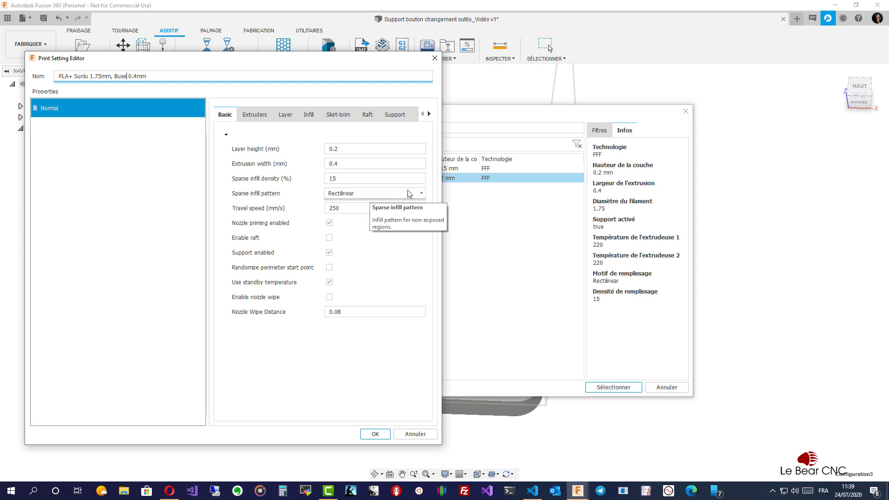
Review the print setting's basic, extruder, layer, infill, skirt-brim and raft parameters, including the available sparse infill patterns
left_click(422, 193)
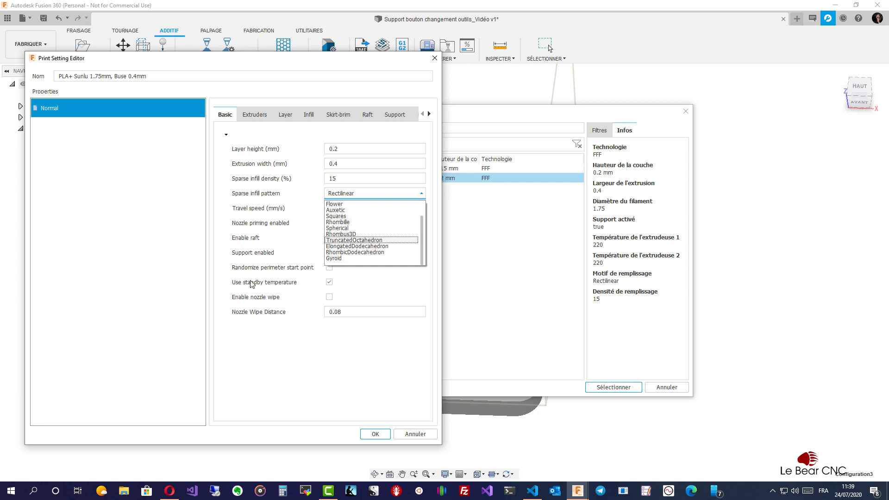
left_click(240, 386)
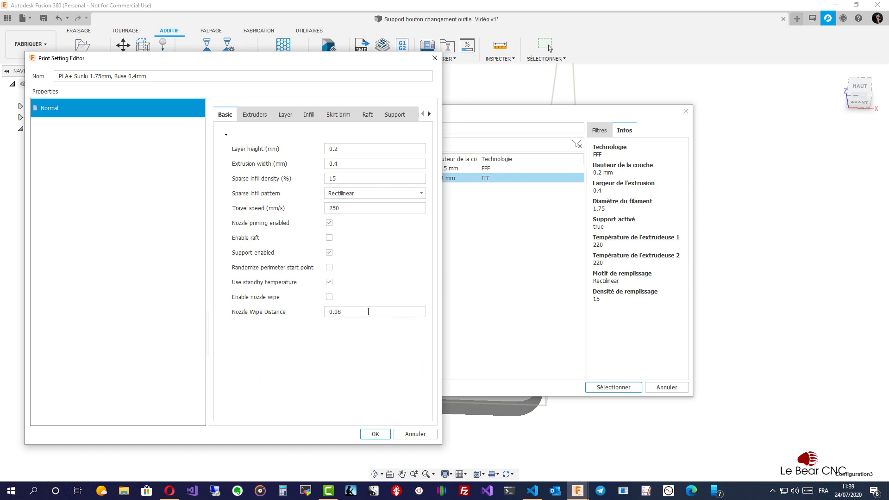
left_click(252, 117)
scroll(295, 285, "down", 3)
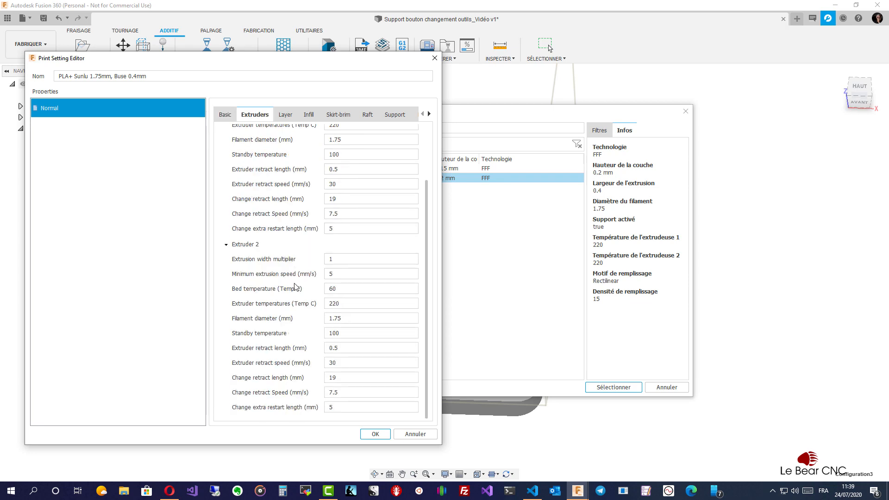
scroll(295, 286, "up", 3)
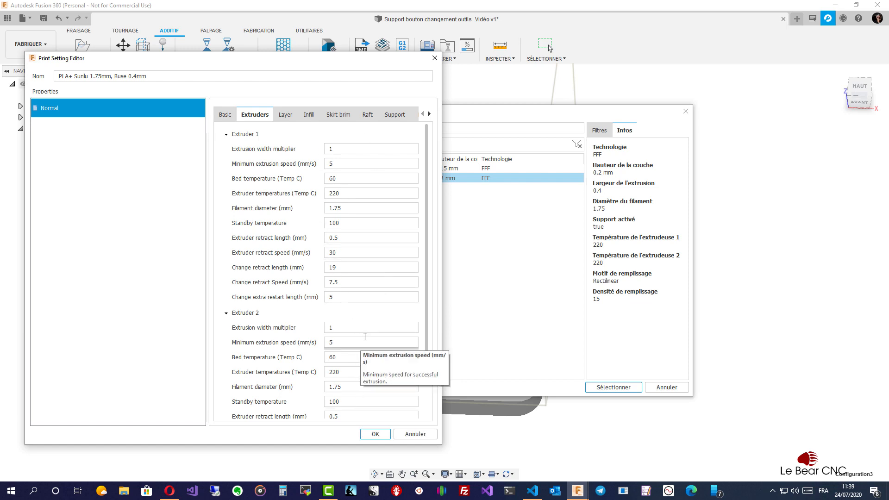
left_click(283, 116)
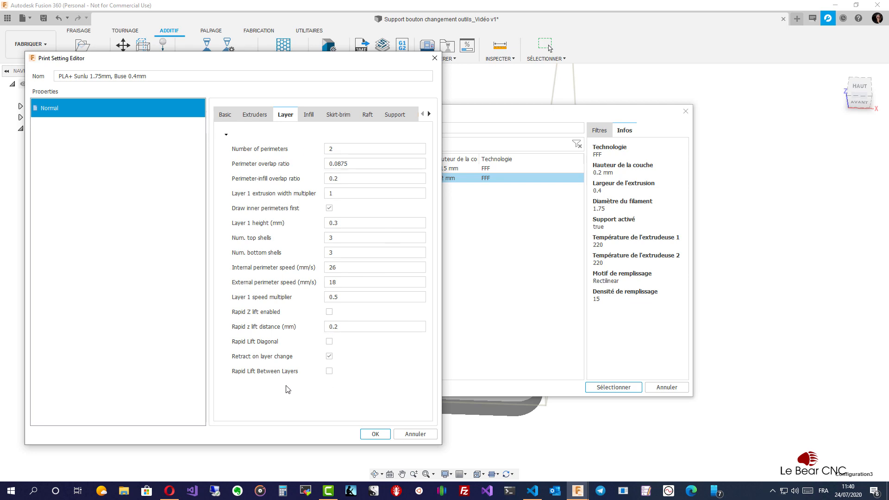
left_click(307, 116)
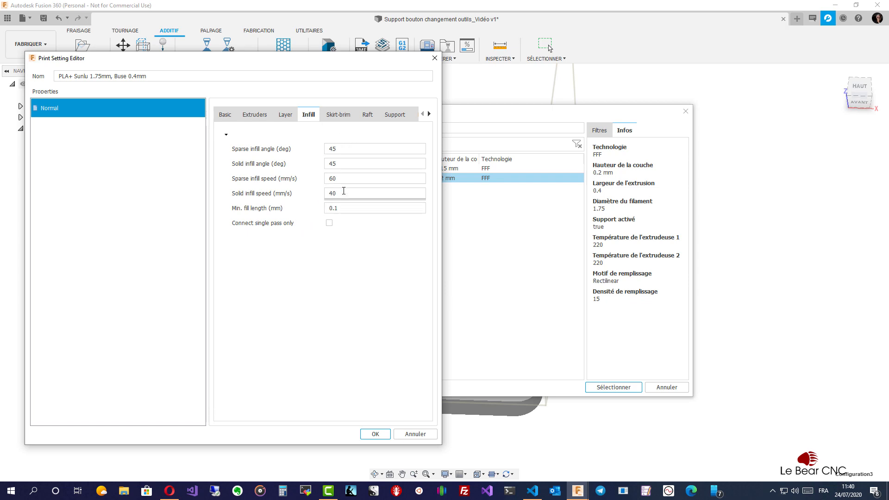
left_click(344, 118)
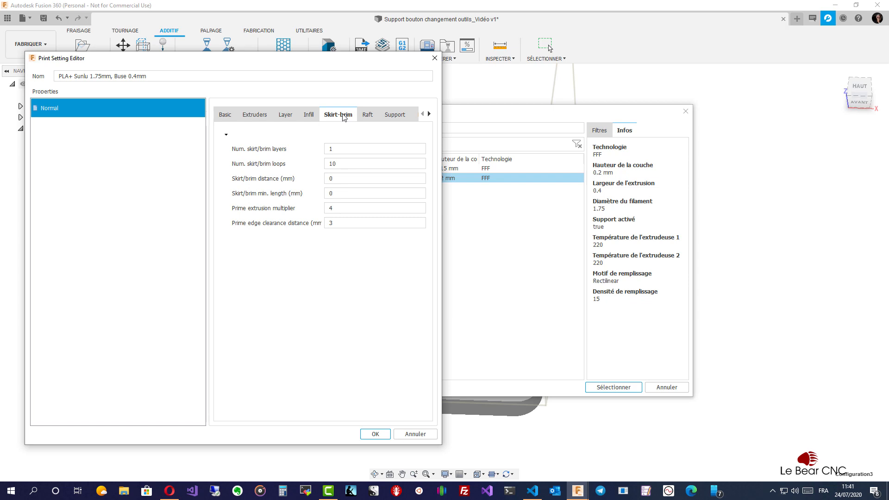
left_click(369, 116)
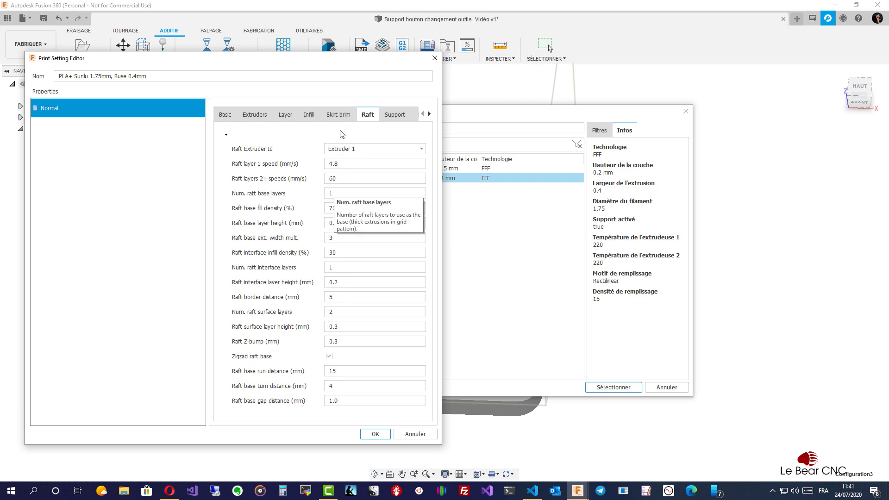
Examine the print setting's skirt-brim, raft, support, bridging, cooling and G-code parameters
left_click(342, 116)
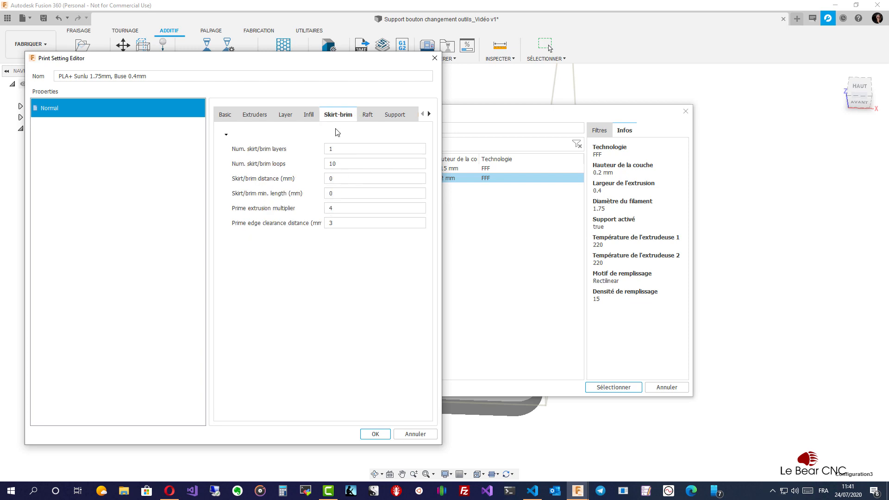
left_click(366, 117)
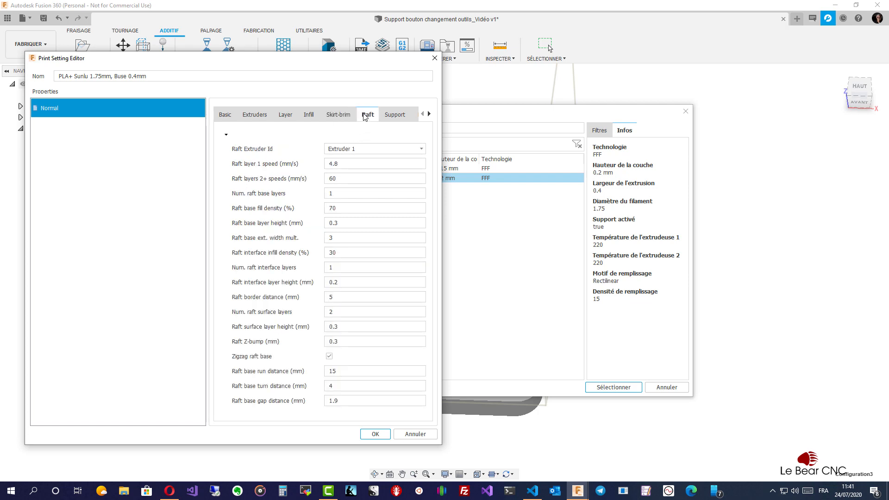
left_click(391, 116)
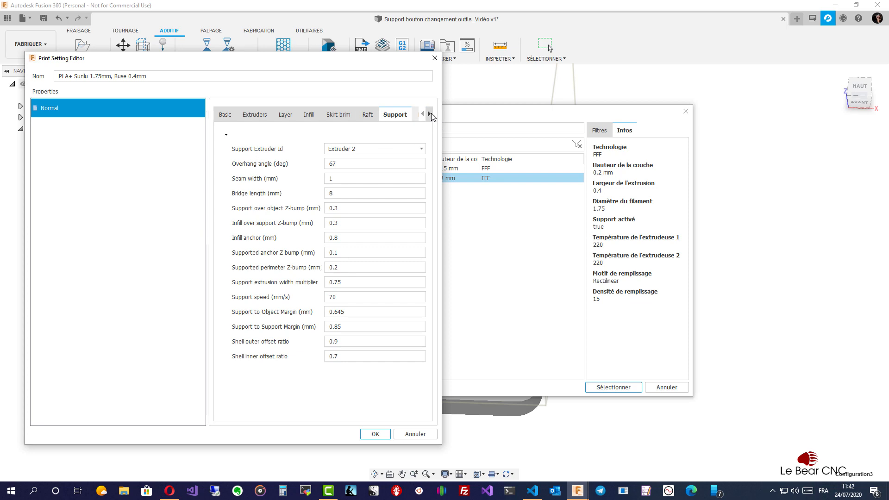
left_click(429, 114)
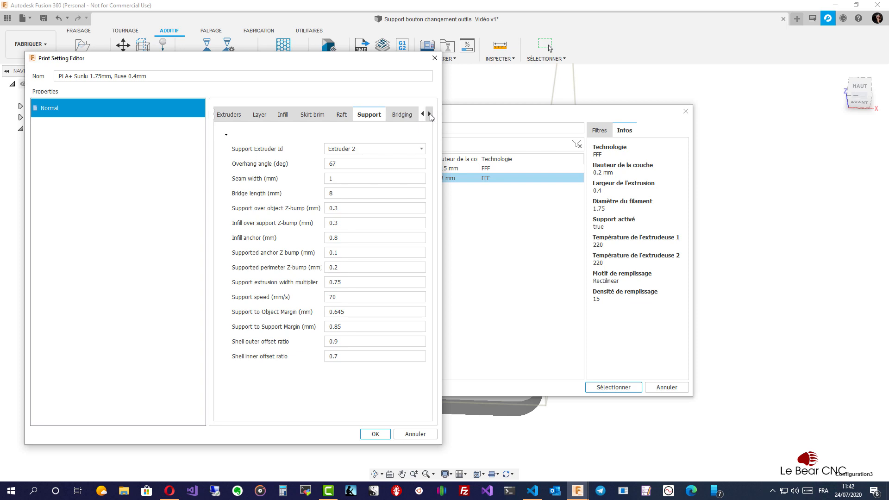
left_click(406, 117)
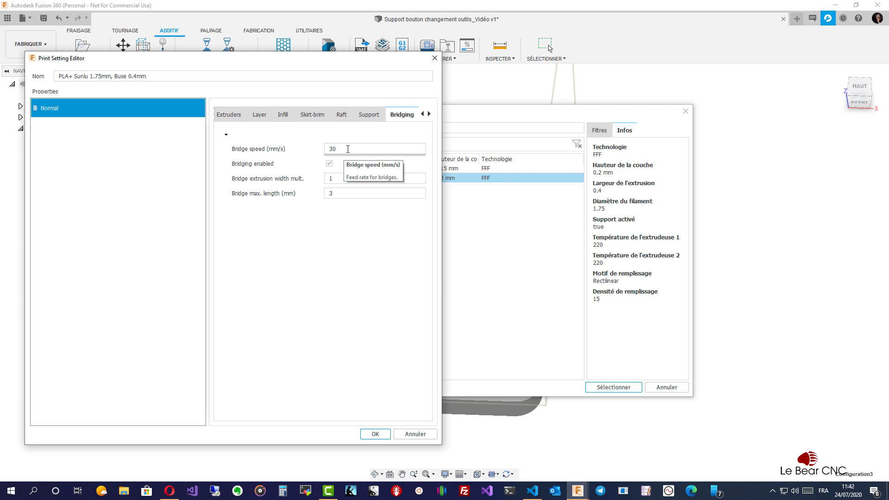
left_click(429, 115)
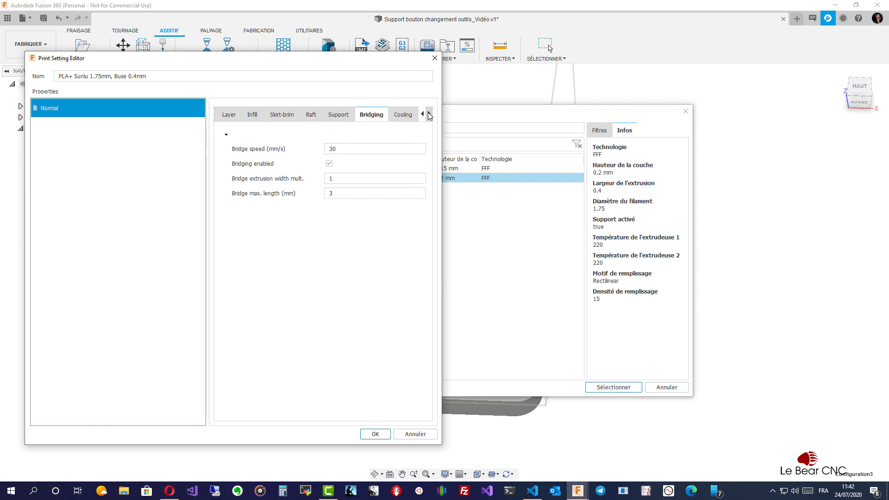
left_click(408, 117)
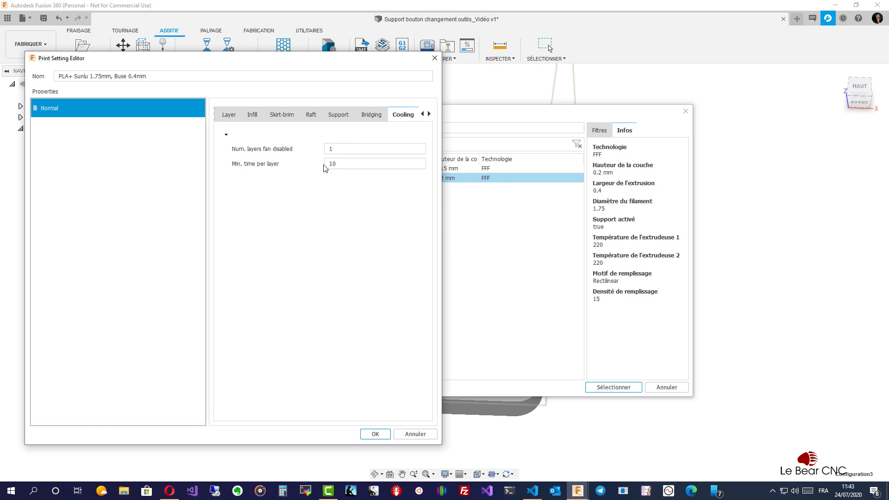
left_click(342, 164)
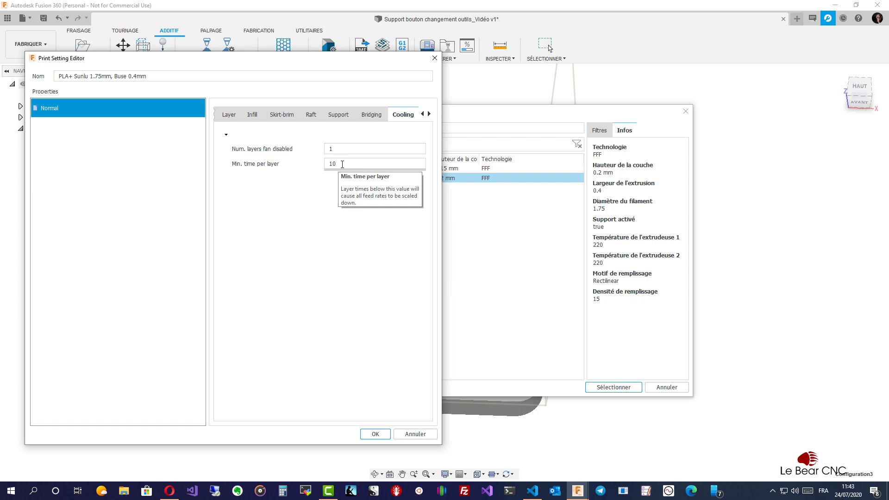
left_click(430, 115)
left_click(409, 119)
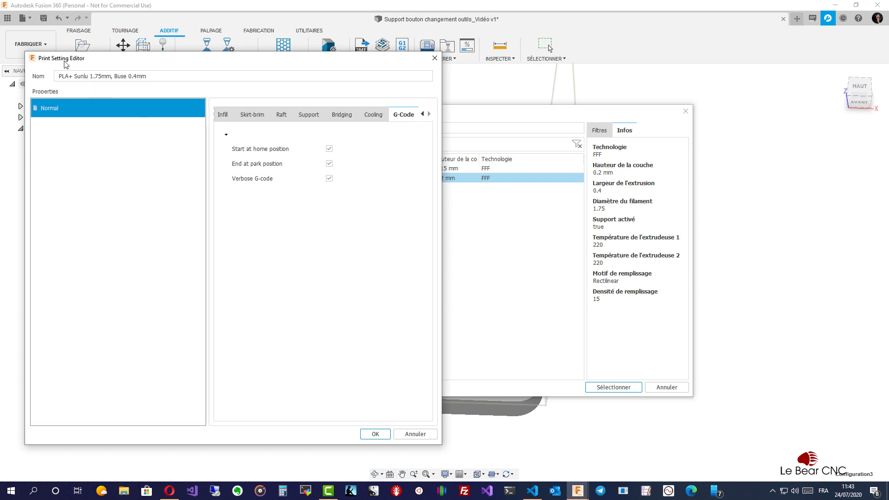
Save the "PLA+ Sunlu 1.75mm, Buse 0.4mm" print setting and assign it to the additive setup
left_click(376, 434)
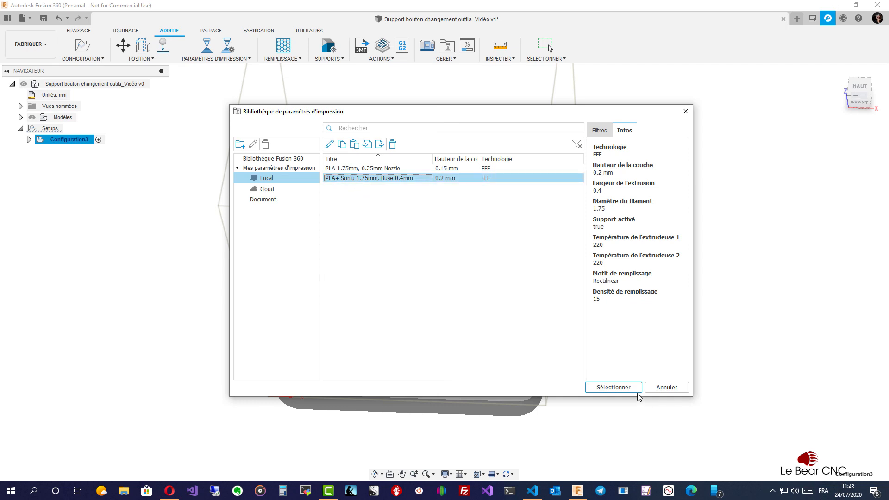
left_click(619, 389)
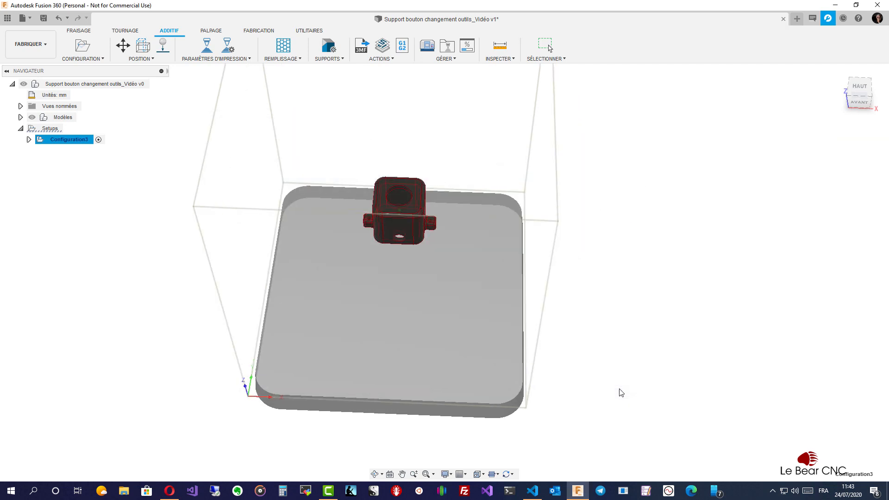
Generate the additive toolpath of the Configuration3 setup
left_click(28, 140)
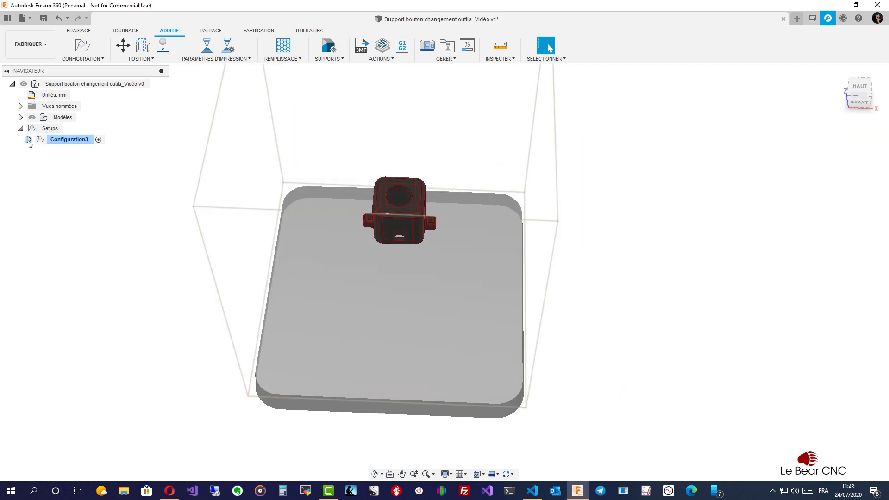
left_click(29, 140)
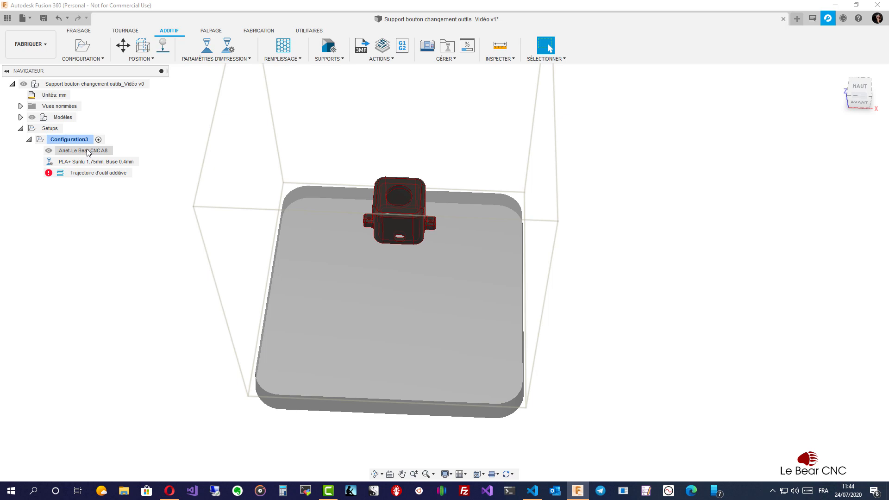
left_click(83, 173)
mouse_move(49, 174)
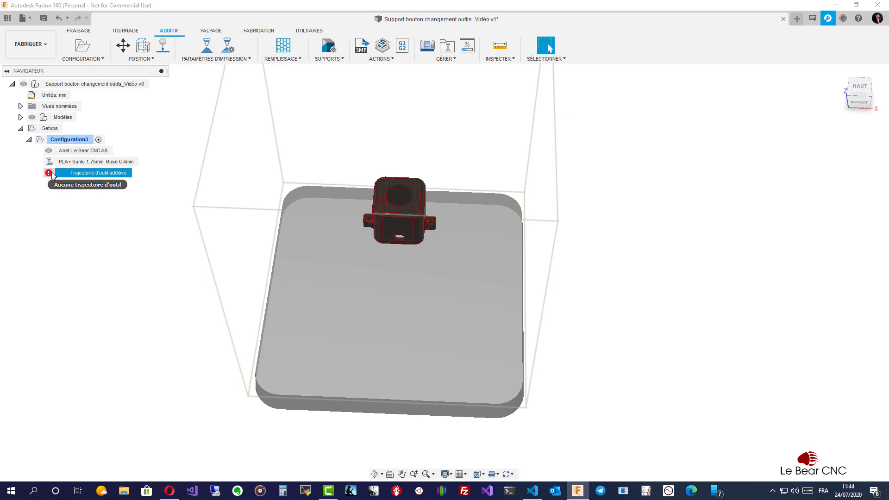
right_click(72, 177)
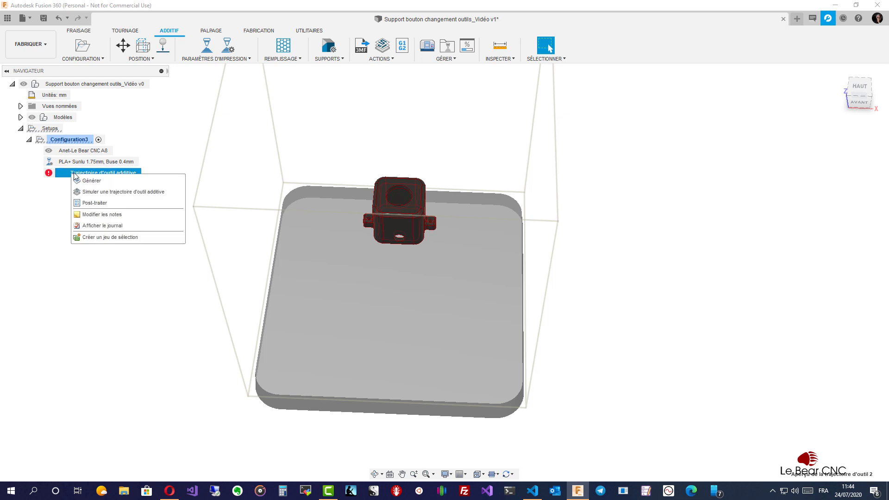
left_click(85, 183)
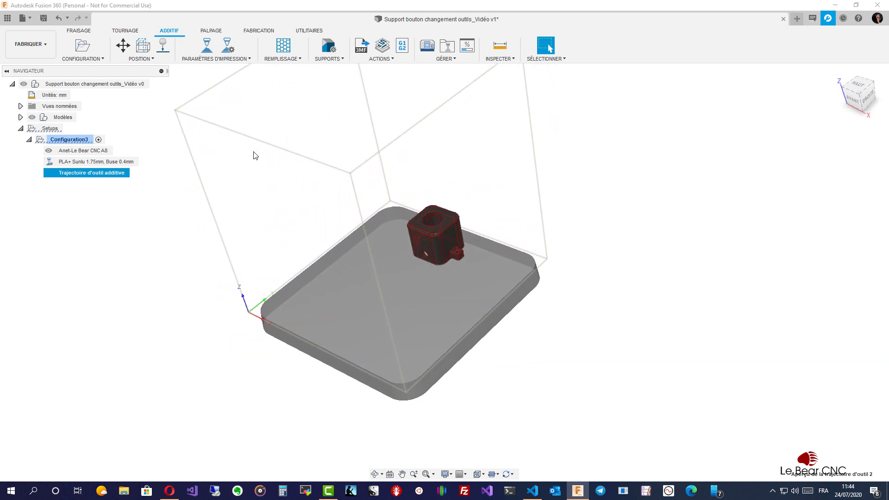
Rotate the support 180 degrees about X so it is turned upside down, and accept the move
left_click(124, 52)
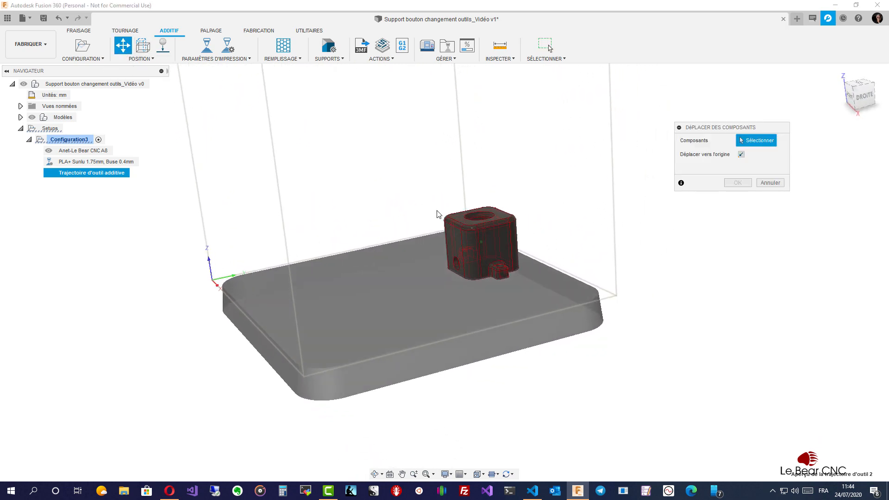
left_click(450, 220)
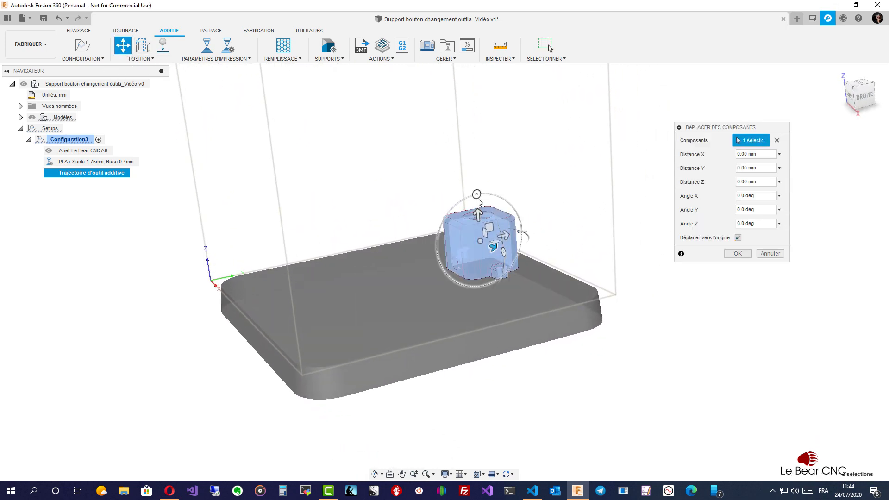
left_click_drag(478, 199, 483, 307)
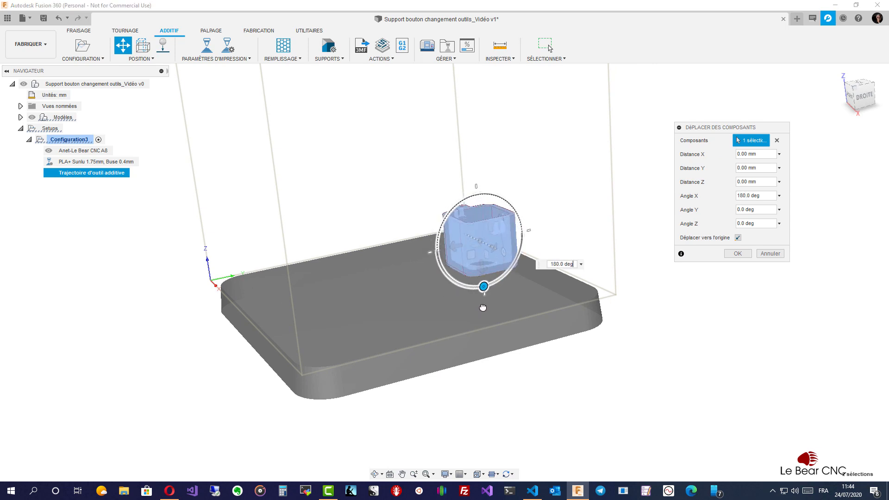
left_click(743, 255)
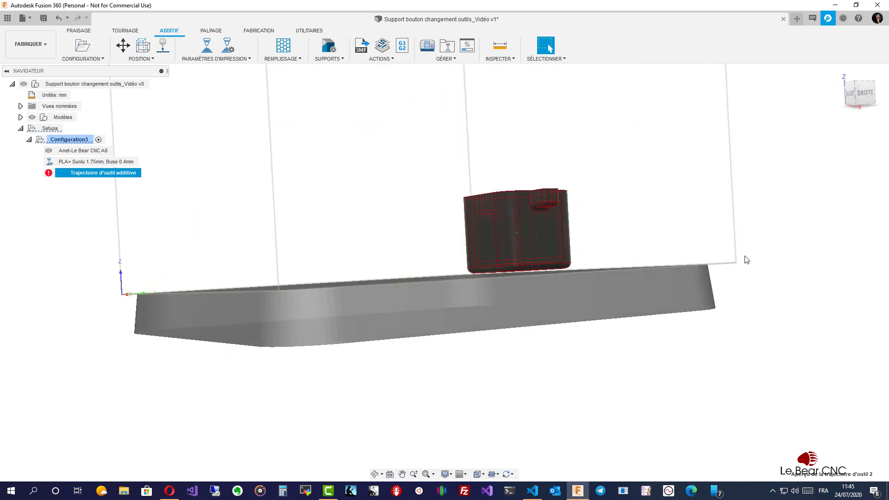
Raise the support about 16.7 mm above the platform along the vertical axis and accept the move
left_click(122, 45)
left_click(514, 240)
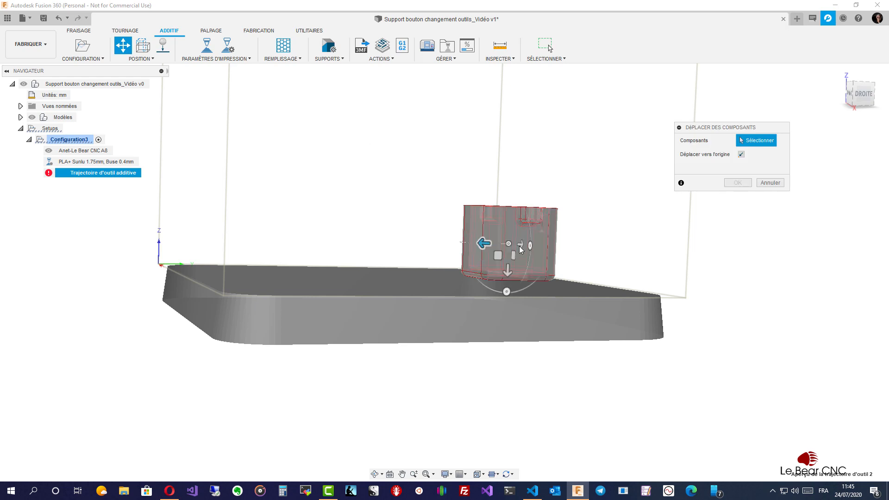
left_click(508, 271)
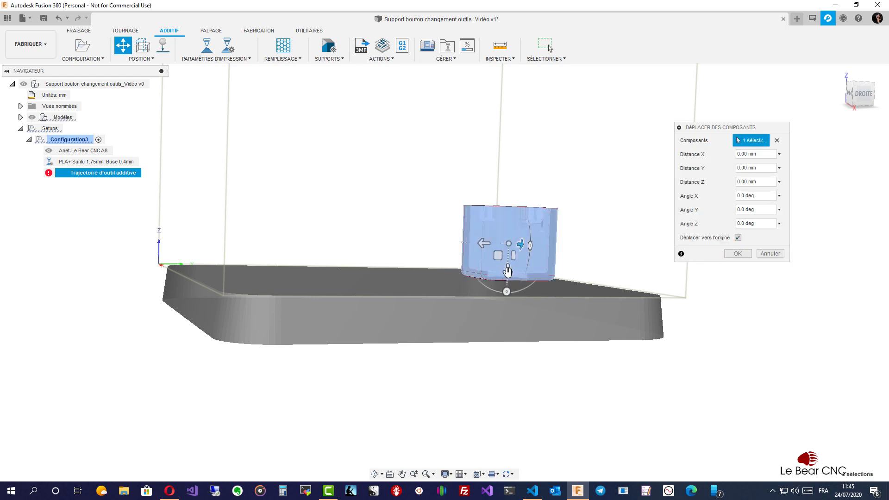
left_click_drag(508, 271, 508, 234)
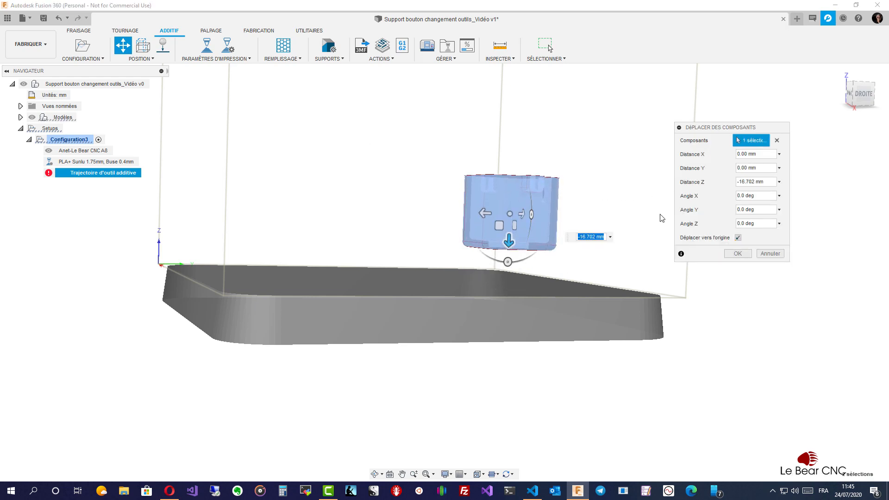
left_click(735, 253)
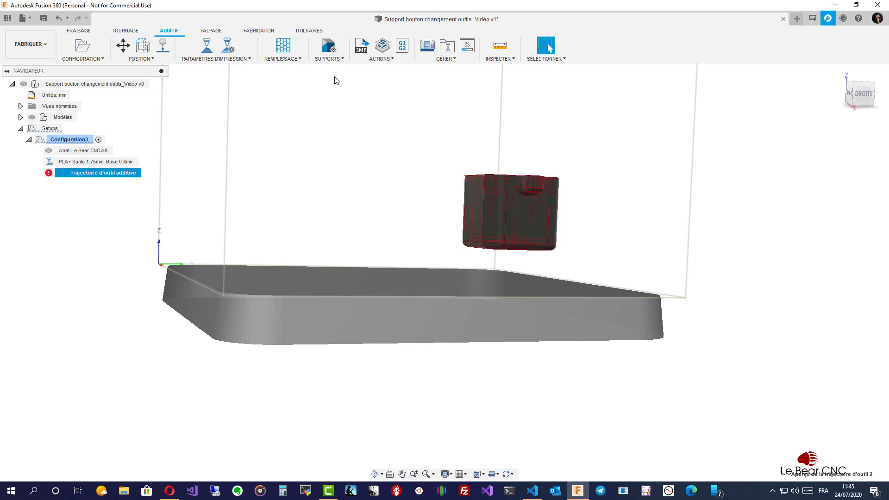
Place the support component back down on the platform with a platform clearance of 0 mm
left_click(163, 45)
left_click(515, 203)
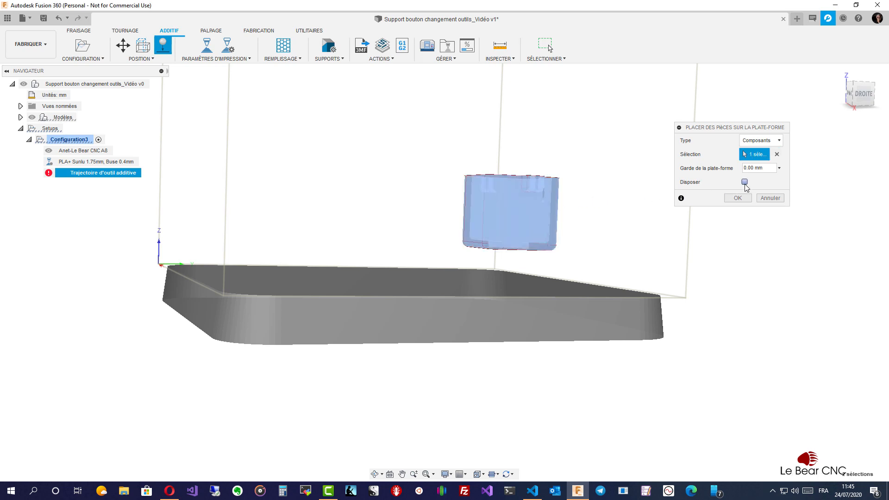
left_click(738, 198)
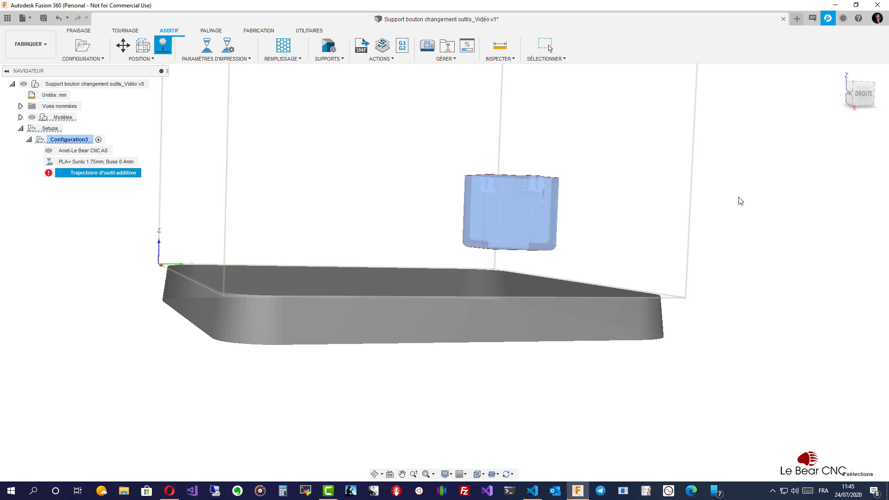
middle_click_drag(741, 198, 637, 137, "shift")
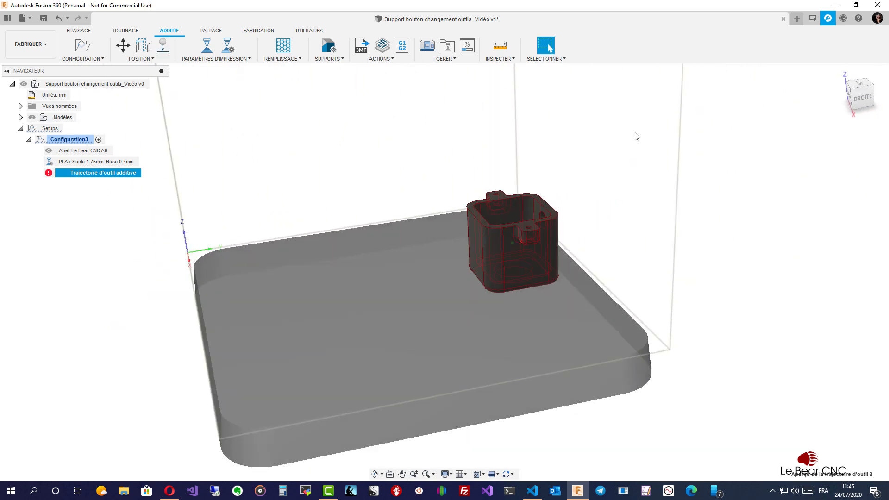
Regenerate the outdated additive toolpath of the Configuration3 setup
right_click(58, 176)
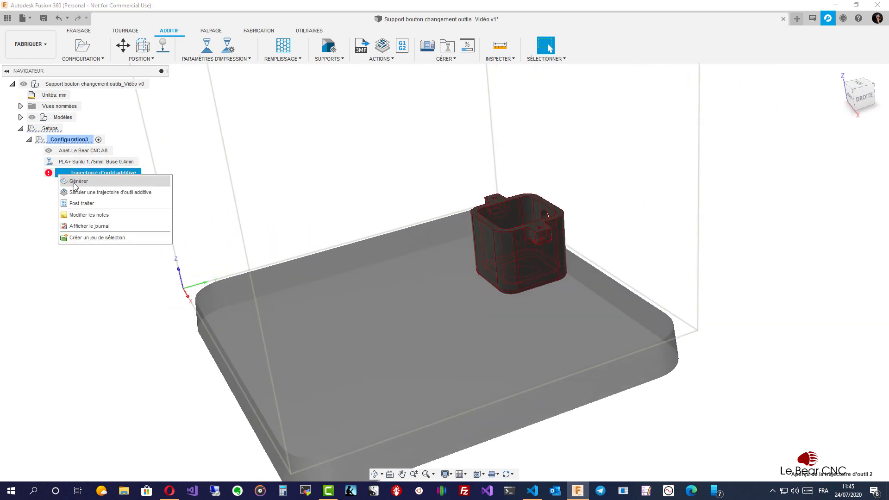
left_click(77, 182)
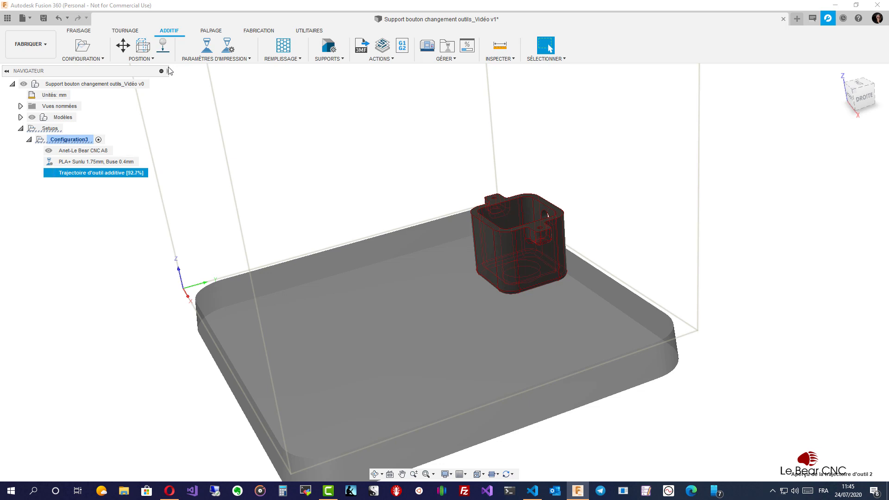
left_click_drag(168, 71, 174, 73)
Start the additive toolpath simulation and examine the available preview mode and animation options
right_click(83, 174)
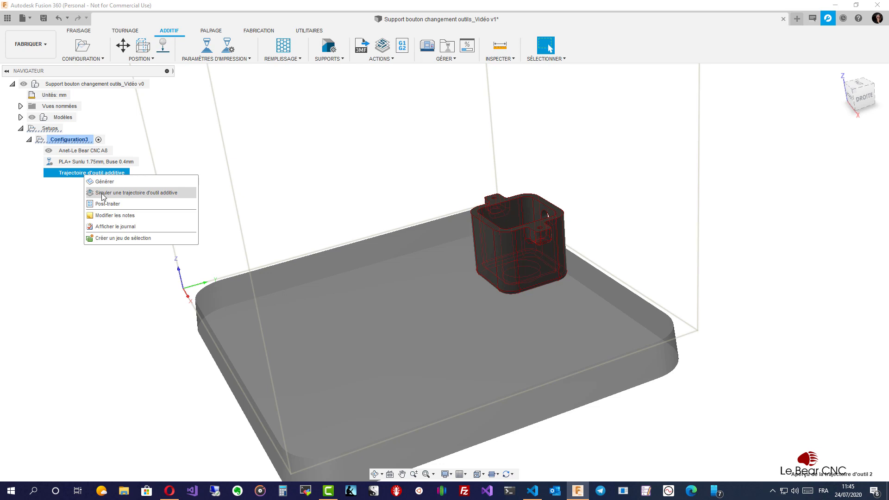
left_click(103, 194)
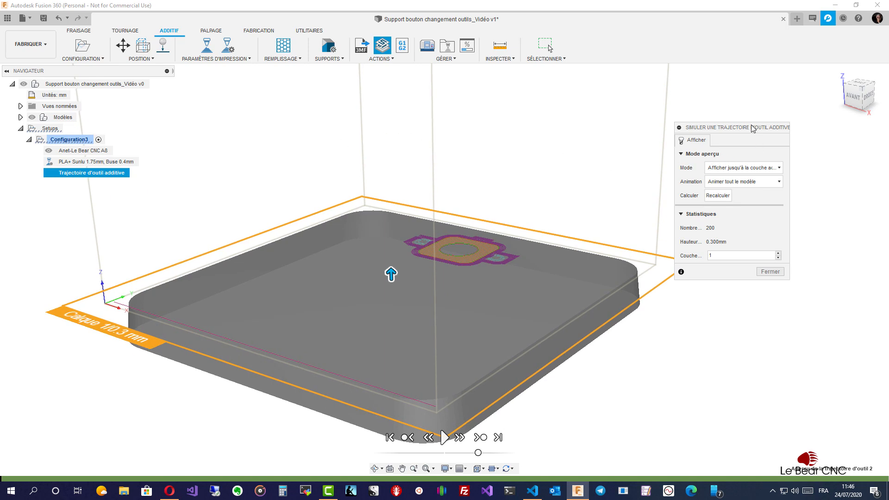
left_click_drag(753, 128, 685, 88)
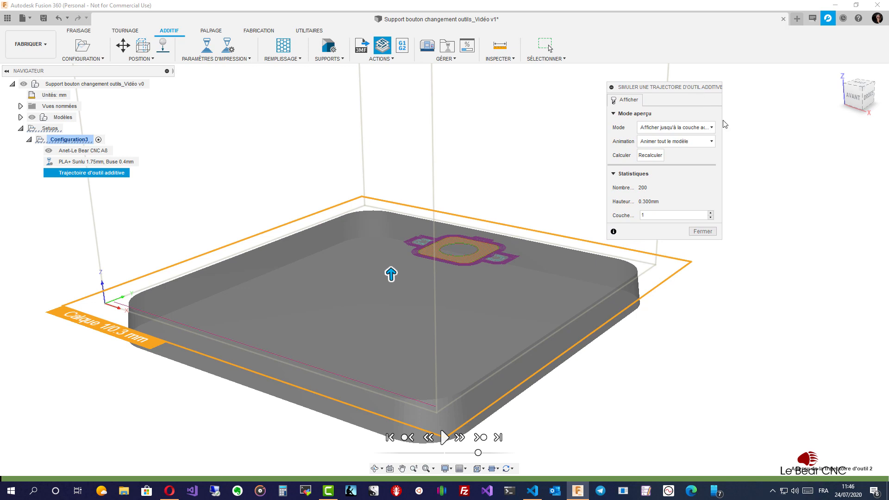
left_click(712, 128)
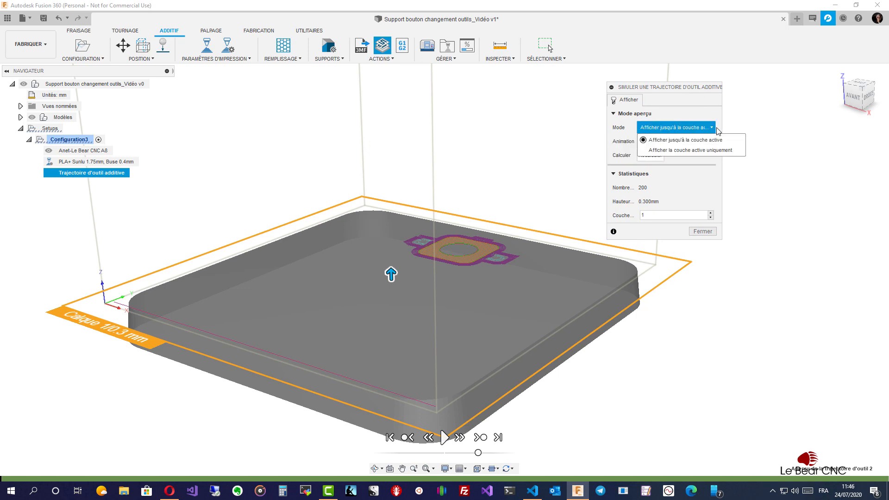
left_click(757, 110)
left_click(712, 141)
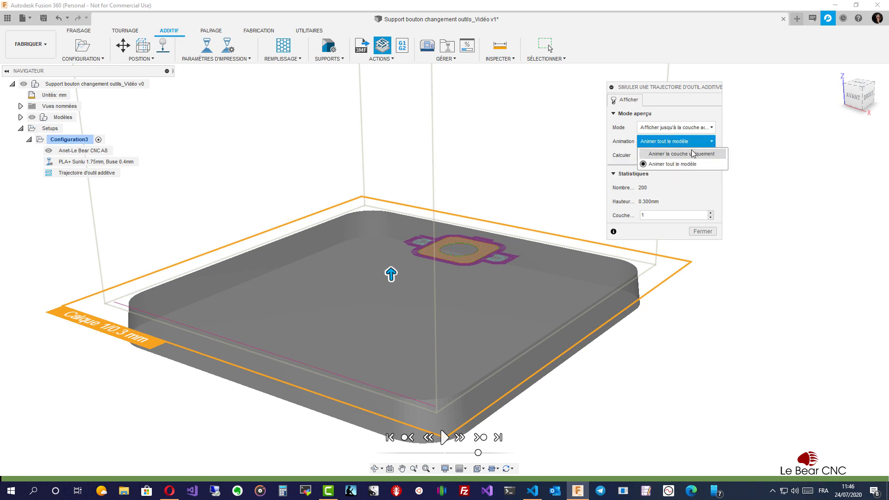
left_click(751, 141)
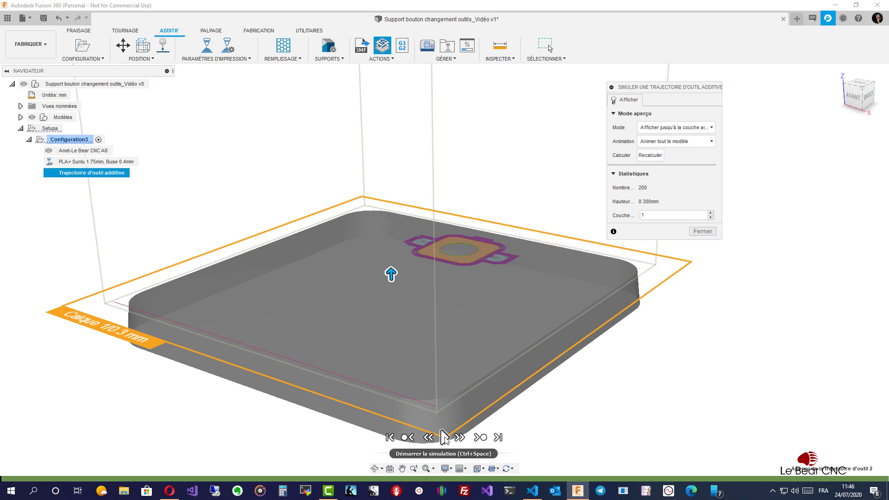
Play the layer-by-layer print simulation of the whole model, inspect the walls and supports, and close the simulation
left_click(444, 437)
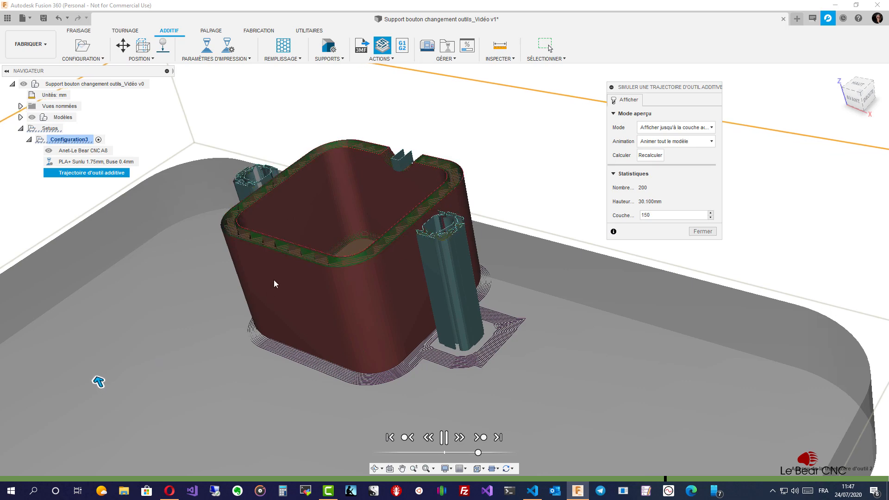
middle_click_drag(98, 380, 272, 407, "shift")
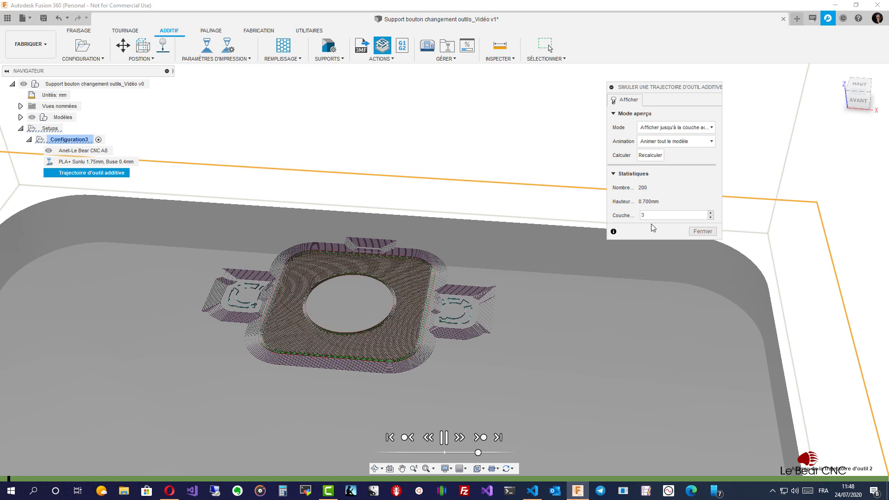
left_click(702, 231)
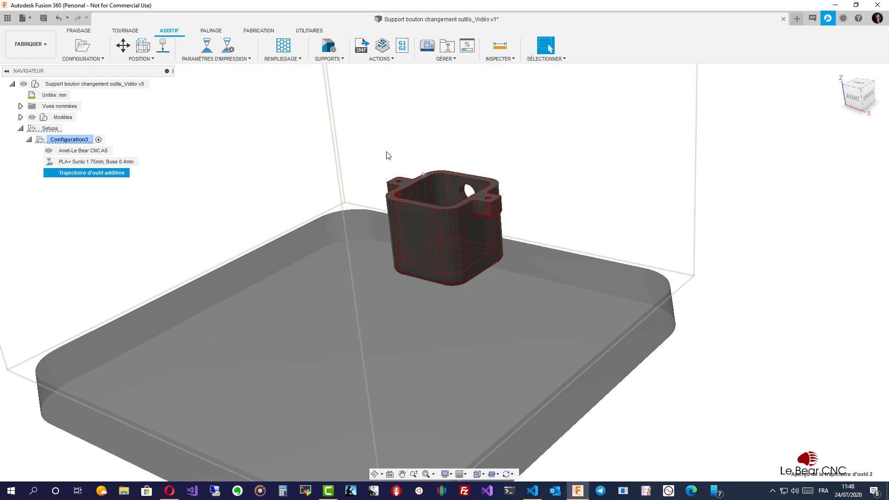
Duplicate the Configuration3 setup by copying it into Setups, and expand the copy to show its contents
scroll(381, 150, "up", 3)
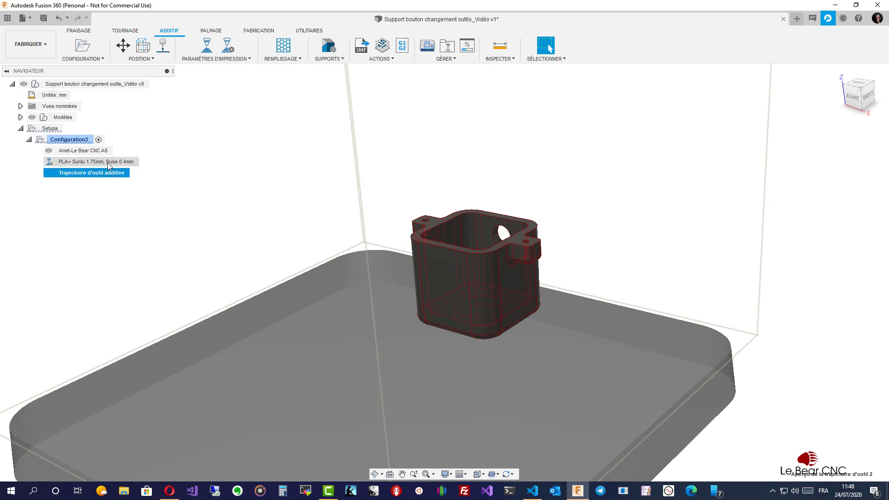
left_click(65, 140)
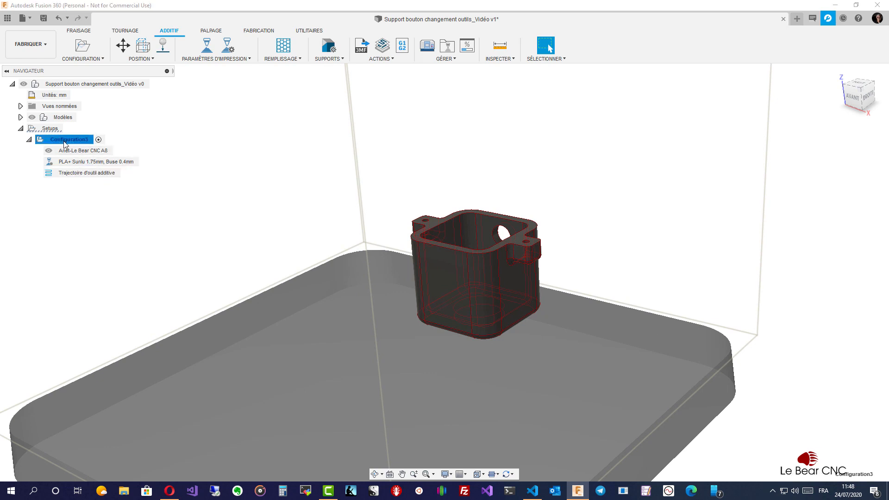
right_click(65, 144)
mouse_move(86, 165)
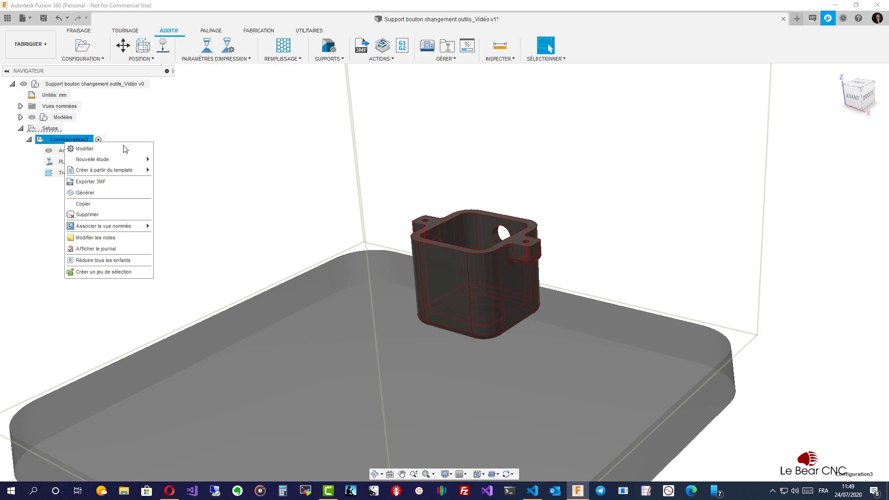
left_click(81, 206)
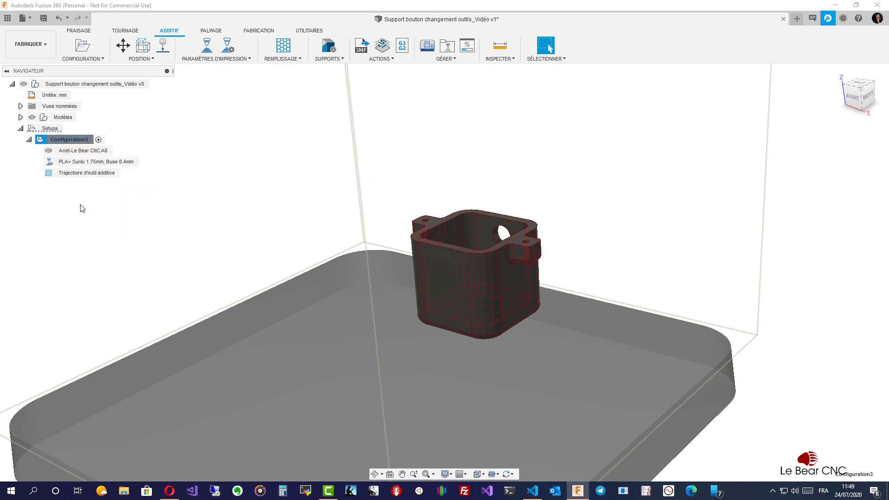
left_click(51, 129)
right_click(52, 132)
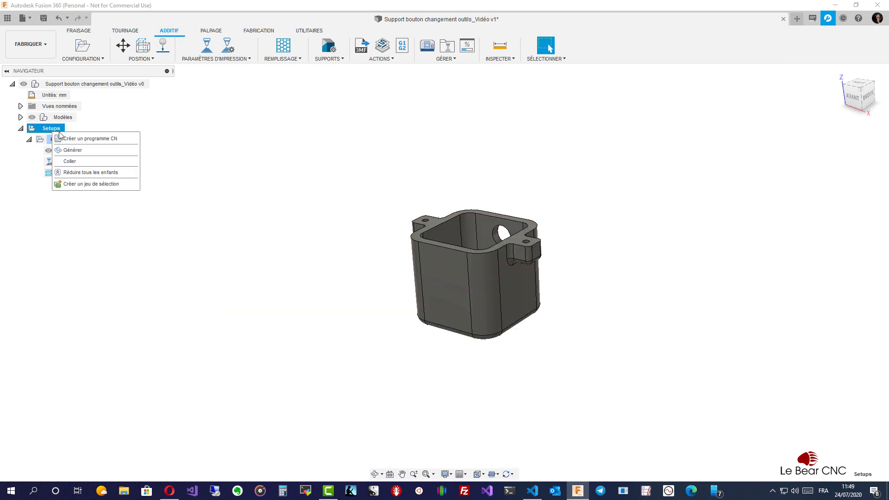
left_click(79, 162)
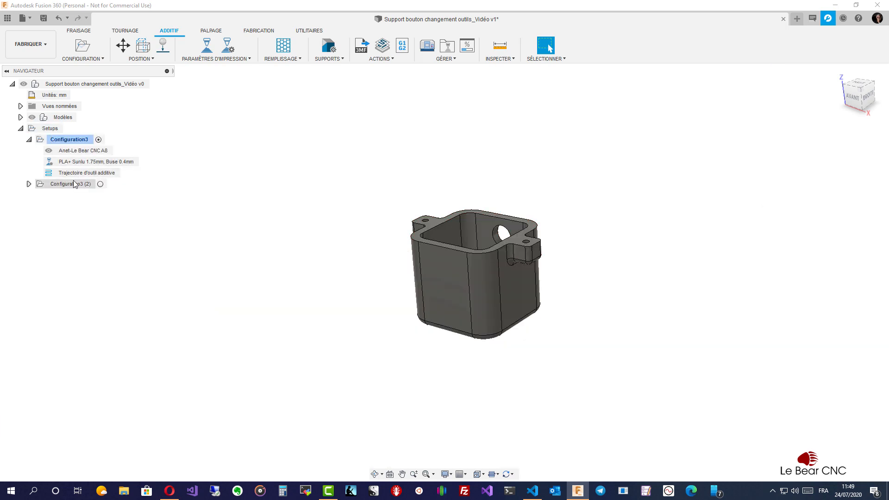
left_click(70, 185)
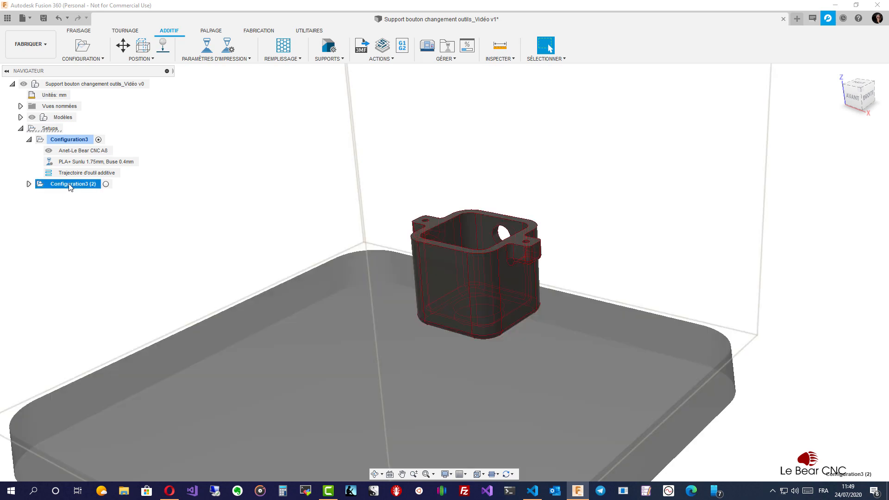
left_click(29, 184)
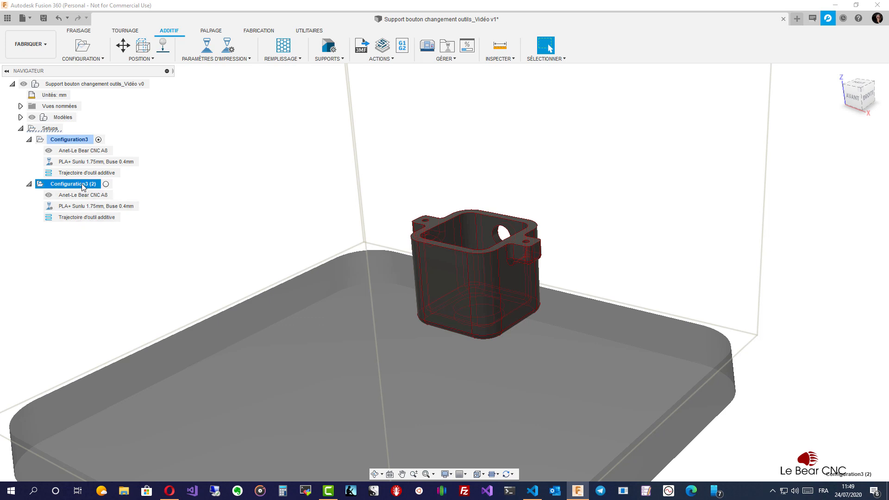
left_click(149, 228)
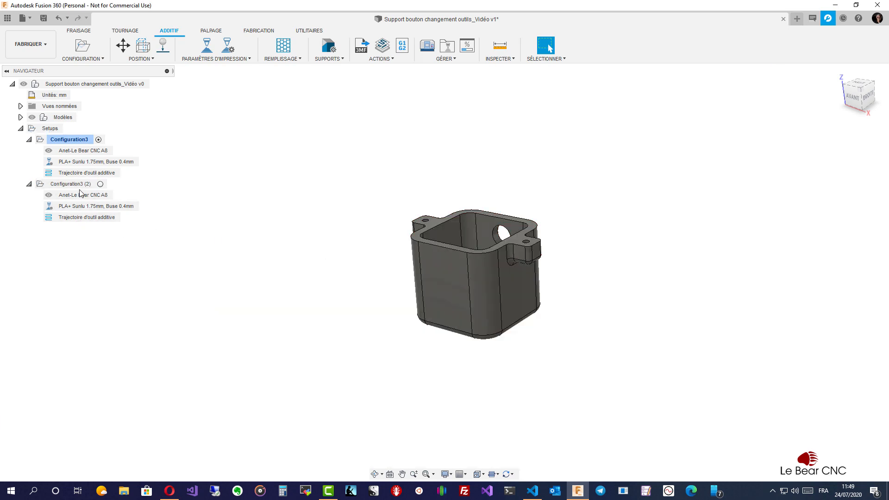
left_click(74, 184)
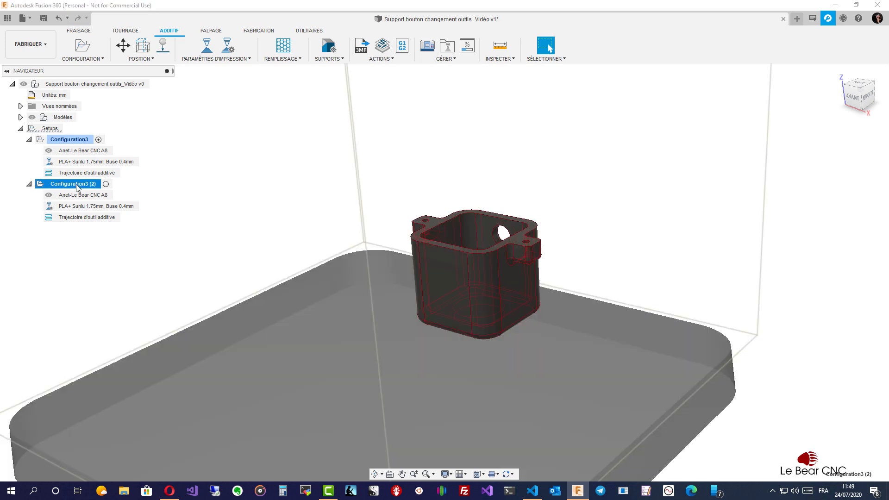
Move the support component about 52.9 mm along X on the platform and accept the move
left_click(447, 281)
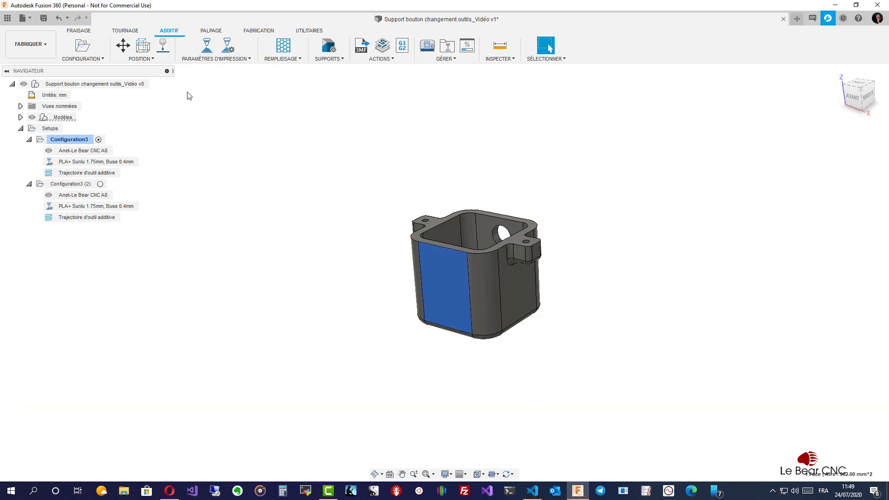
left_click(123, 47)
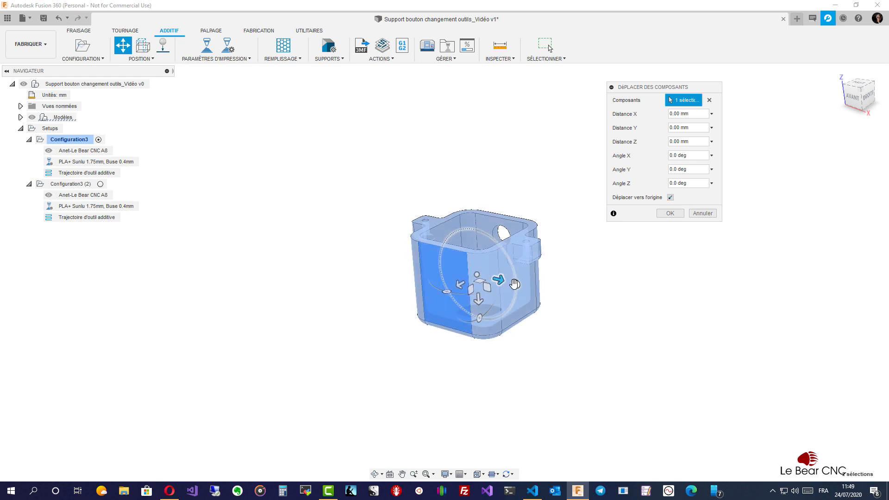
left_click_drag(502, 281, 602, 329)
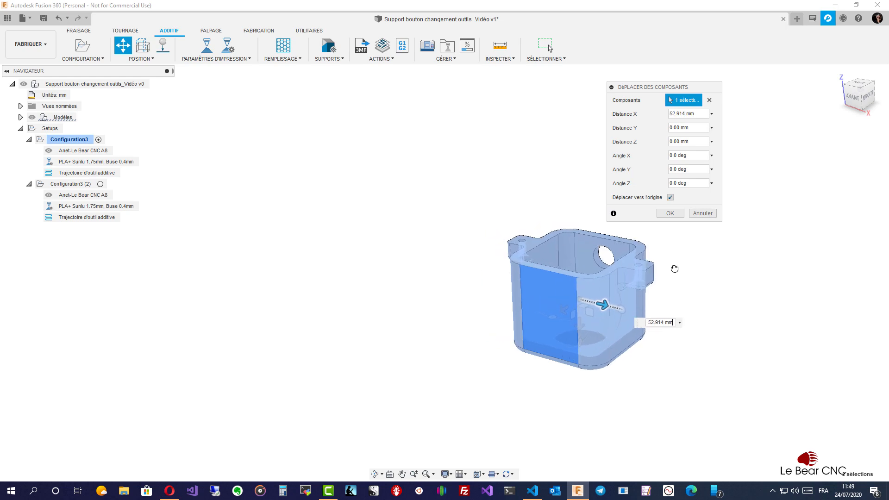
left_click(670, 213)
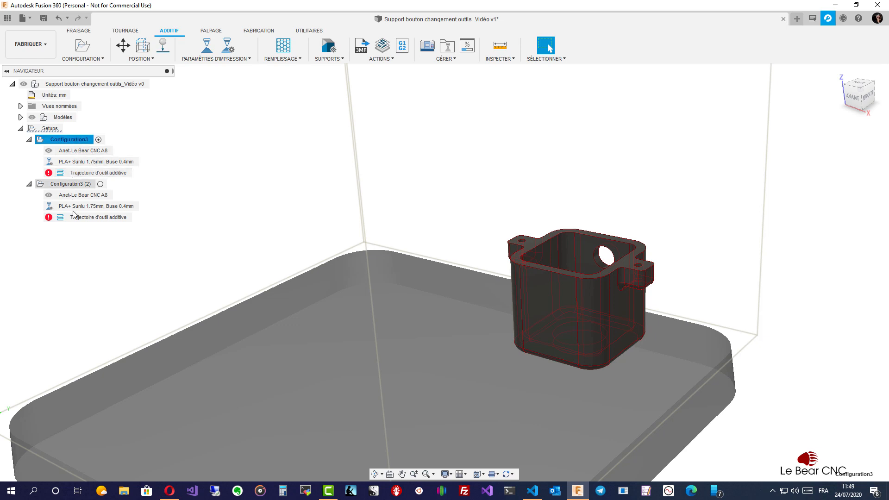
Delete the duplicate of the Configuration3 setup
right_click(68, 187)
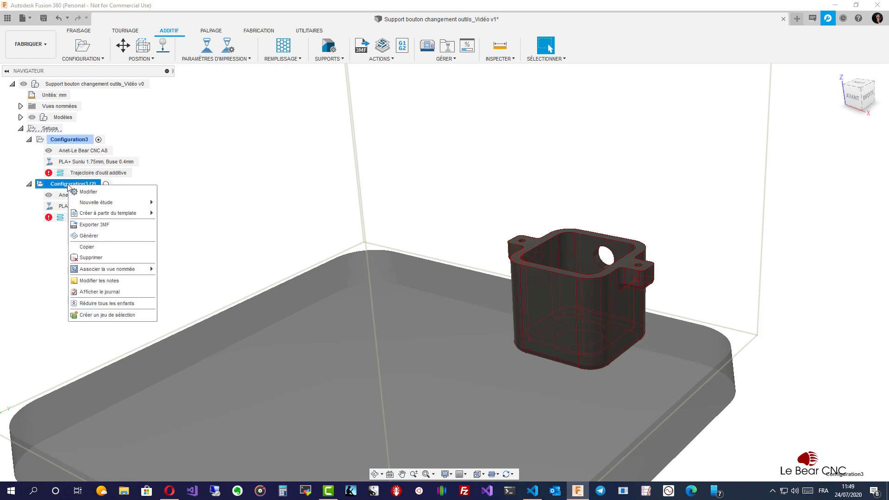
left_click(88, 258)
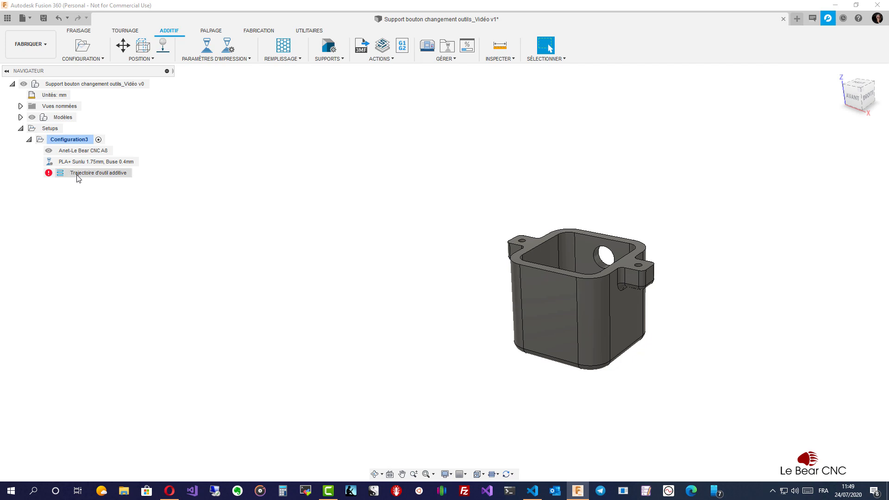
left_click(77, 139)
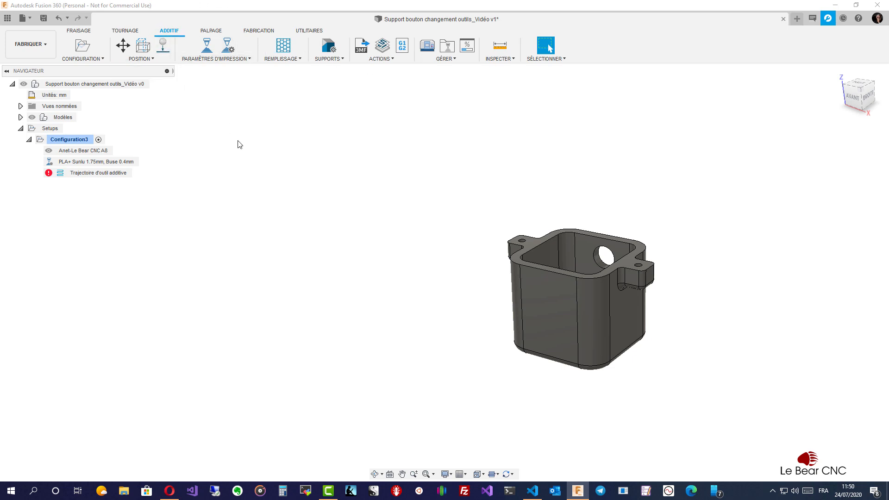
left_click(89, 172)
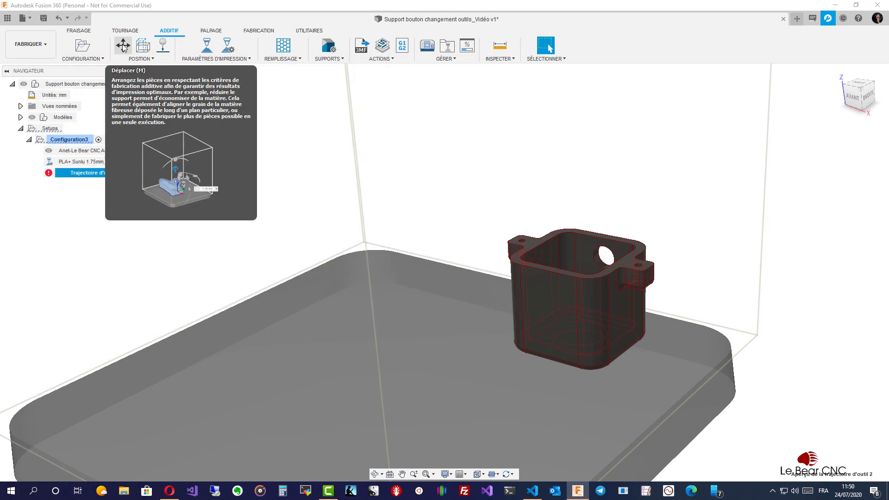
left_click(49, 45)
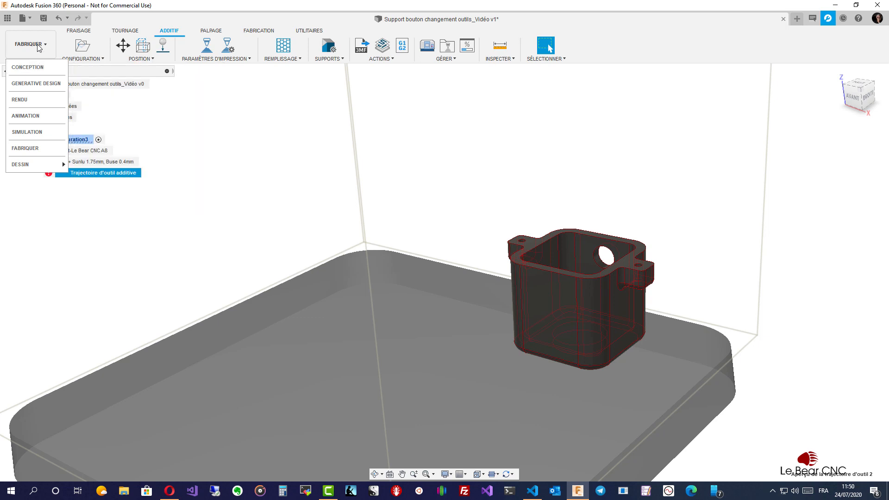
left_click(170, 275)
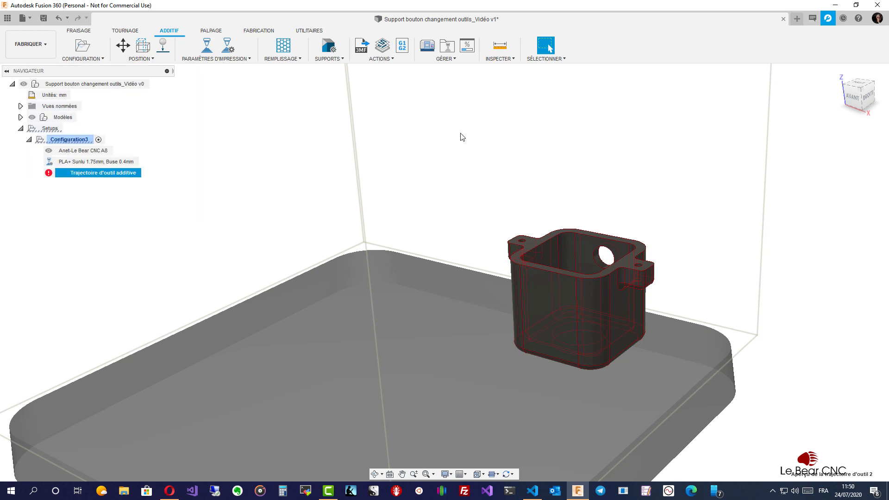
Review the fused filament support settings of the PLA+ Sunlu 1.75mm, Buse 0.4mm profile and accept them with supports enabled
left_click(344, 60)
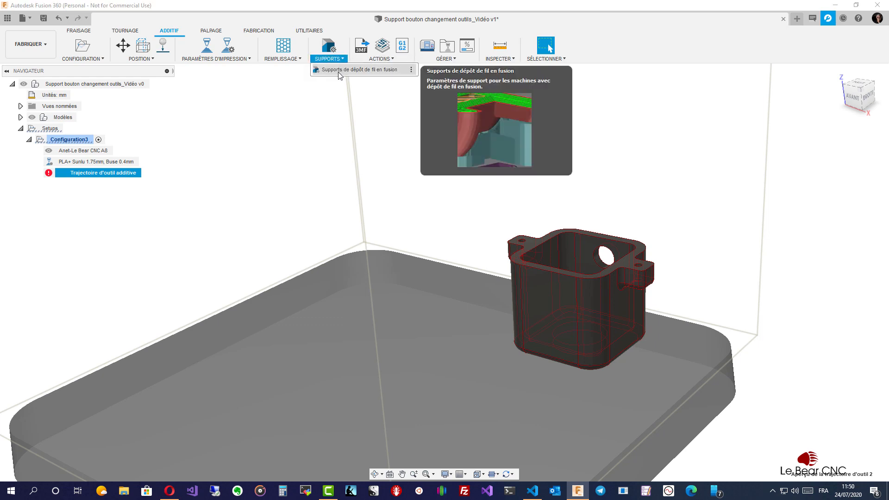
left_click(340, 73)
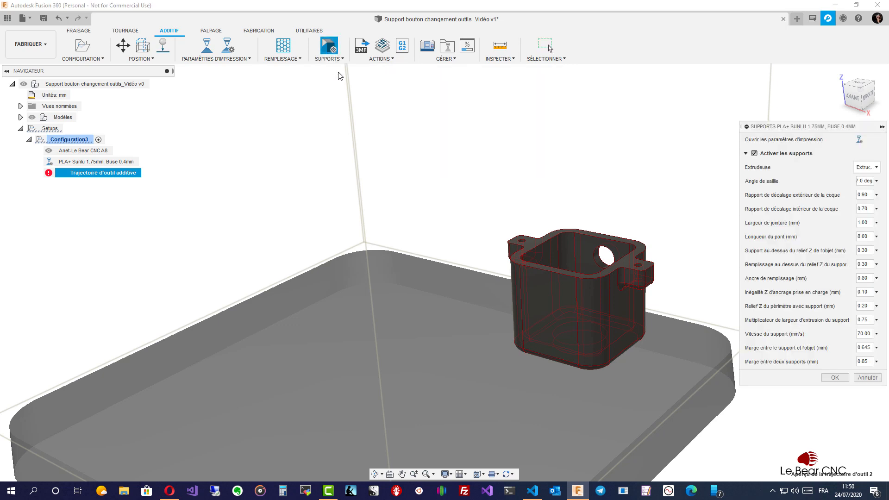
left_click_drag(815, 126, 244, 107)
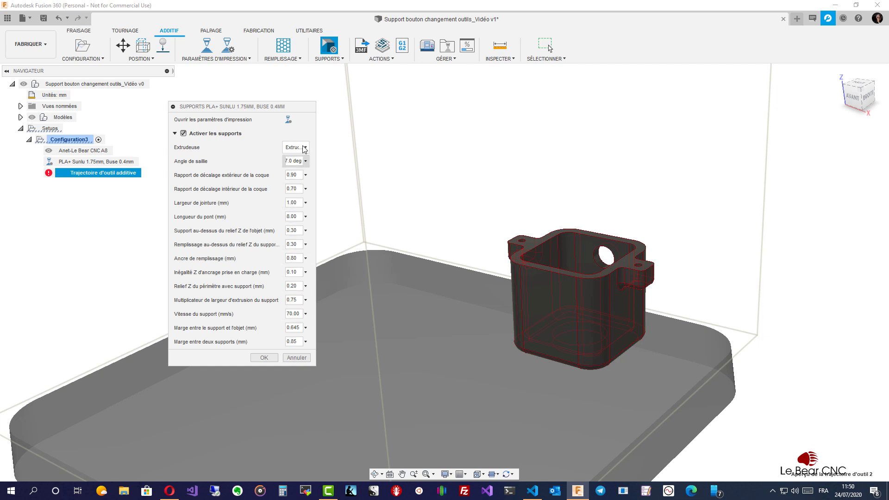
left_click(265, 358)
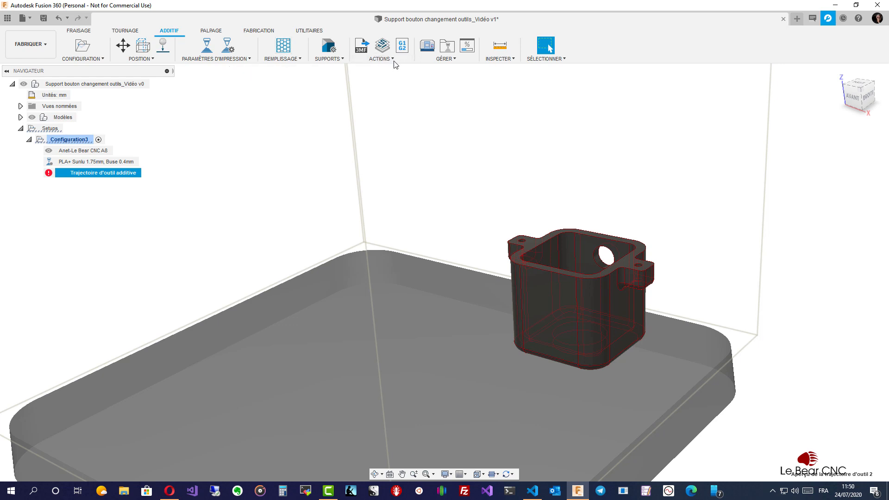
Generate the additive toolpath of Configuration3
left_click(379, 59)
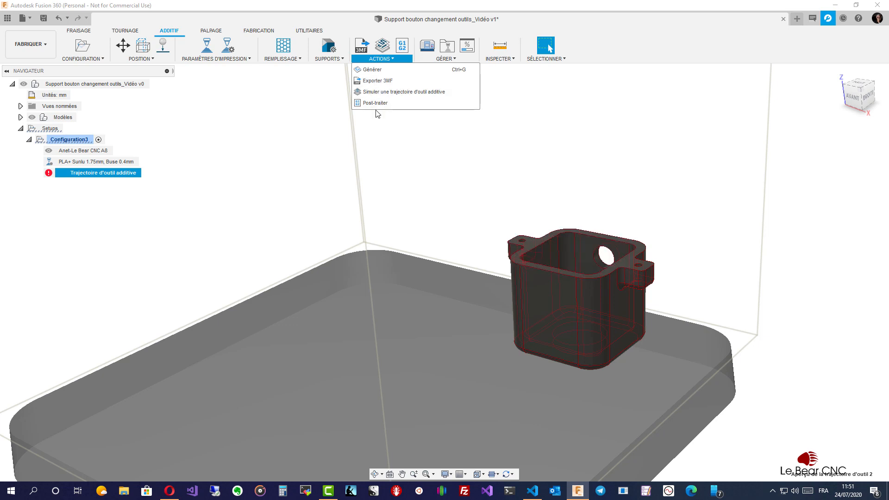
right_click(123, 172)
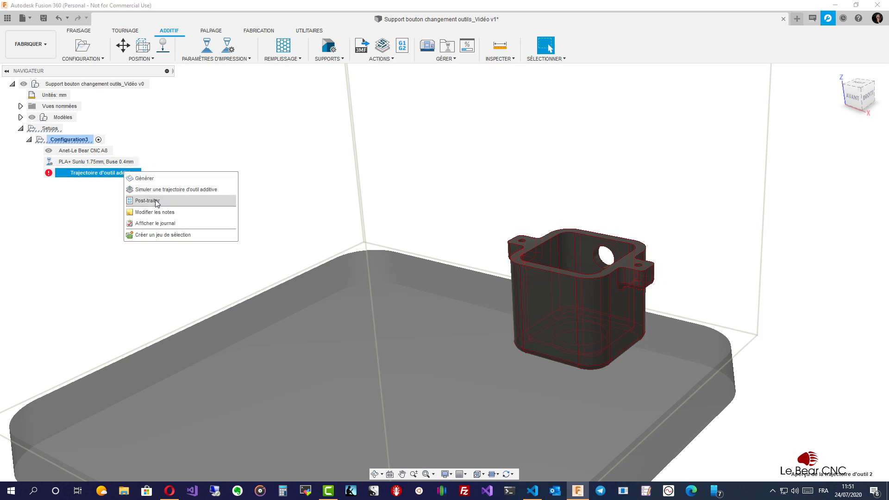
left_click(145, 178)
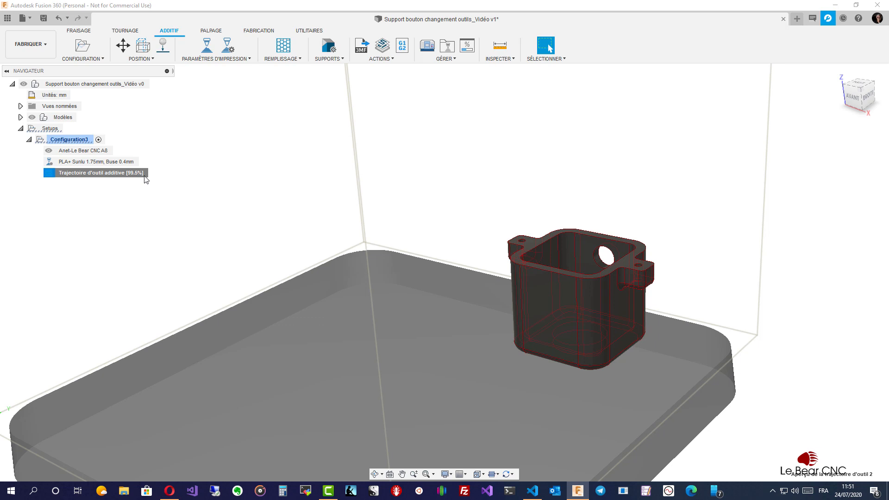
Post-process the additive toolpath with the Anet 3D fff machine post-processor, enabling the option that opens the NC file in the editor
left_click(403, 46)
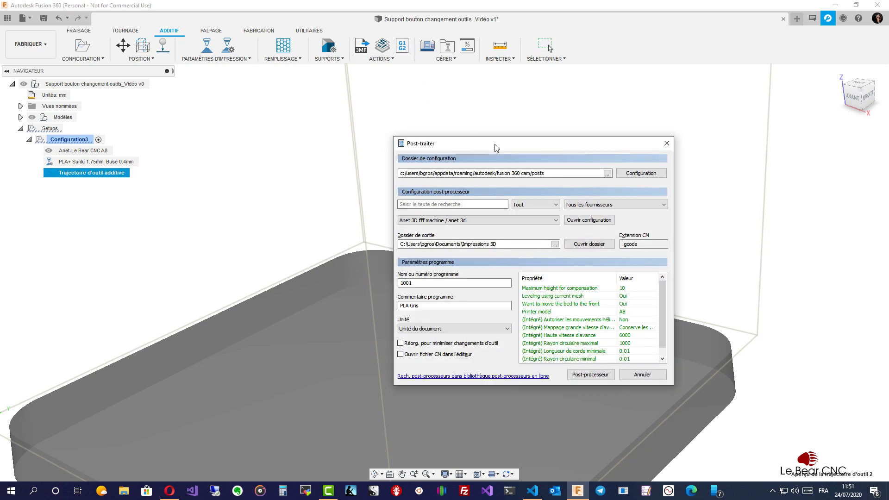
left_click_drag(495, 147, 194, 115)
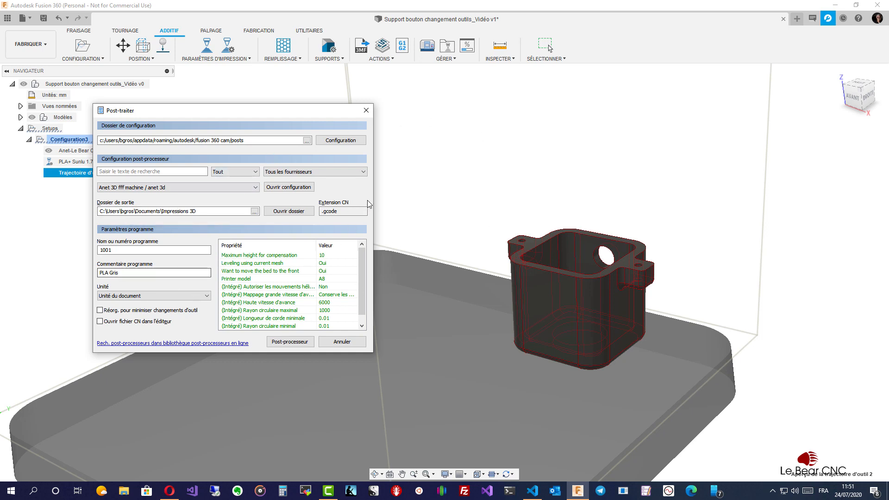
left_click(101, 323)
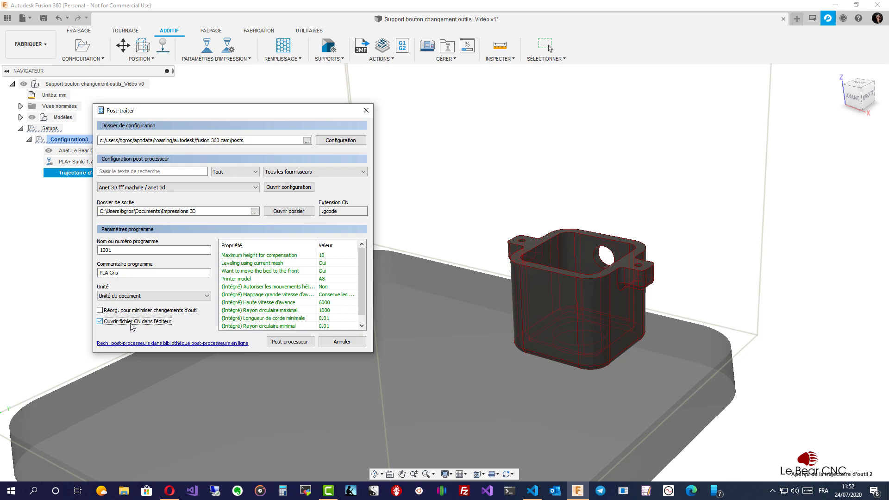
left_click(290, 342)
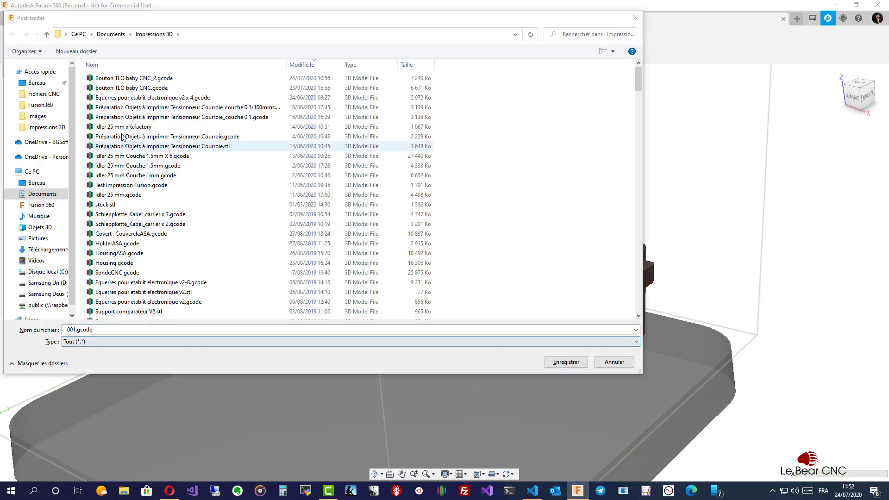
Save the G-code in the Impressions 3D folder as Bouton TLO baby CNC_3.gcode
left_click(119, 79)
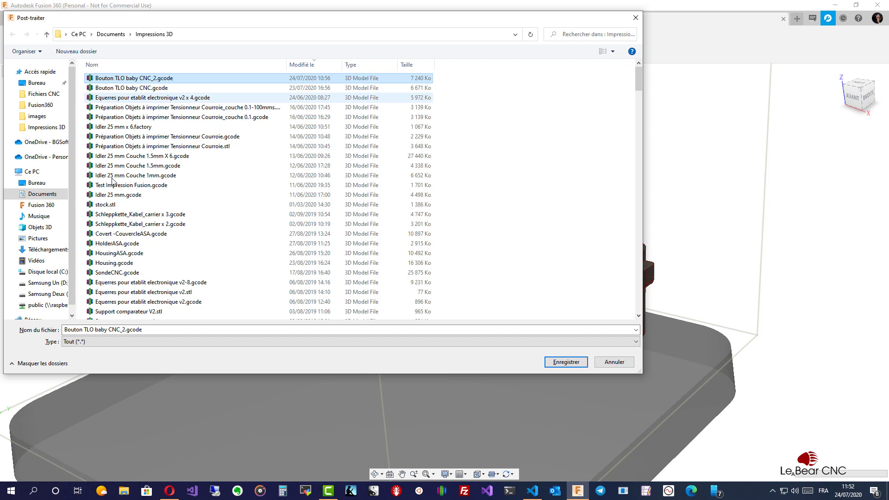
left_click(131, 330)
left_click_drag(126, 330, 122, 330)
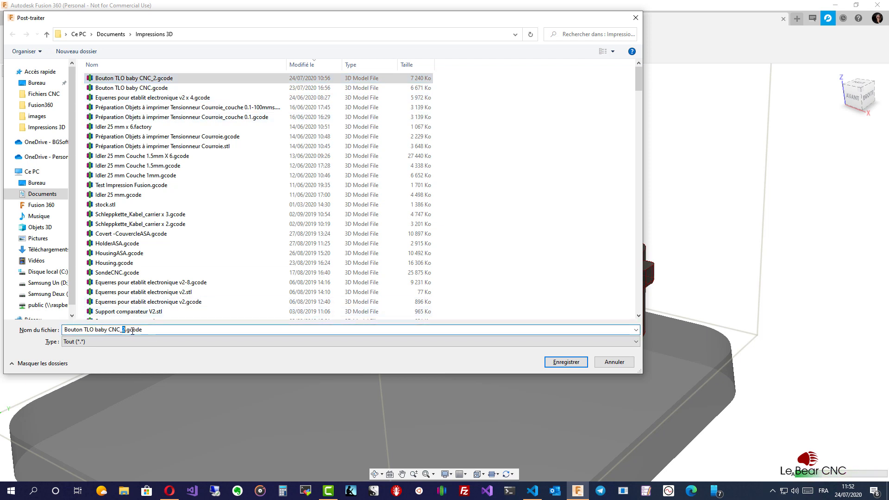
type("3")
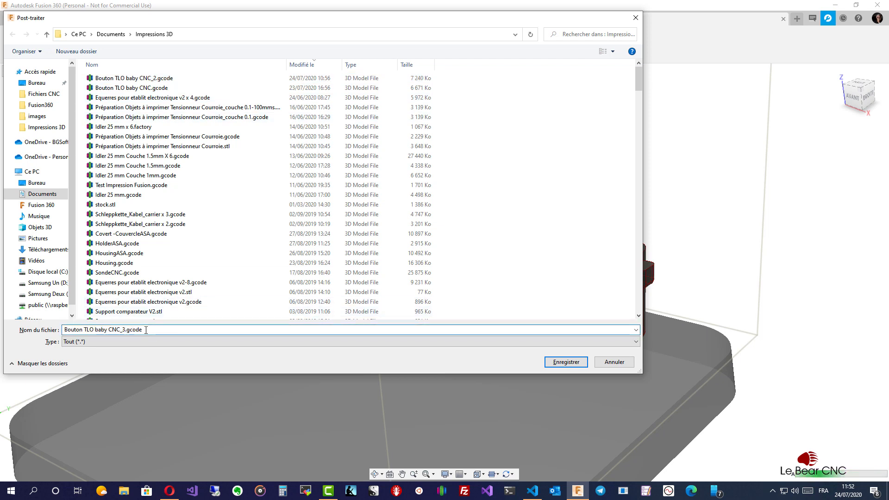
left_click(561, 362)
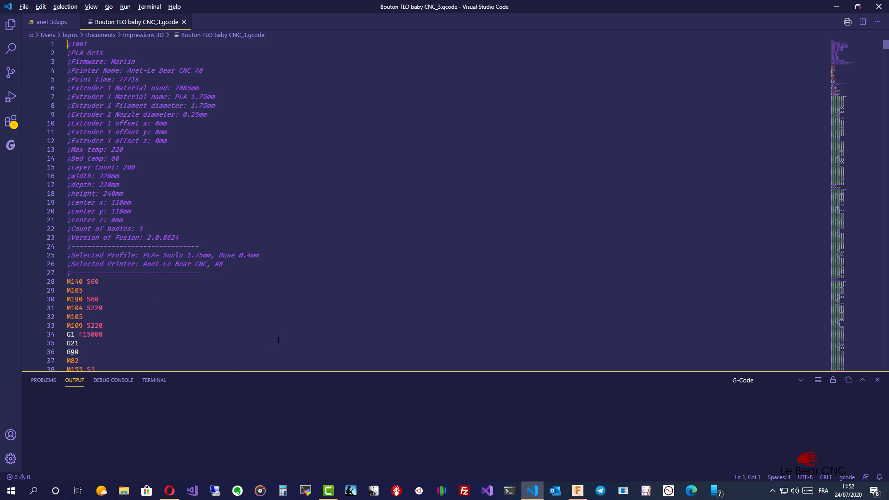
Close the G-Code output pane beneath the opened Bouton TLO baby CNC_3.gcode file
left_click(467, 305)
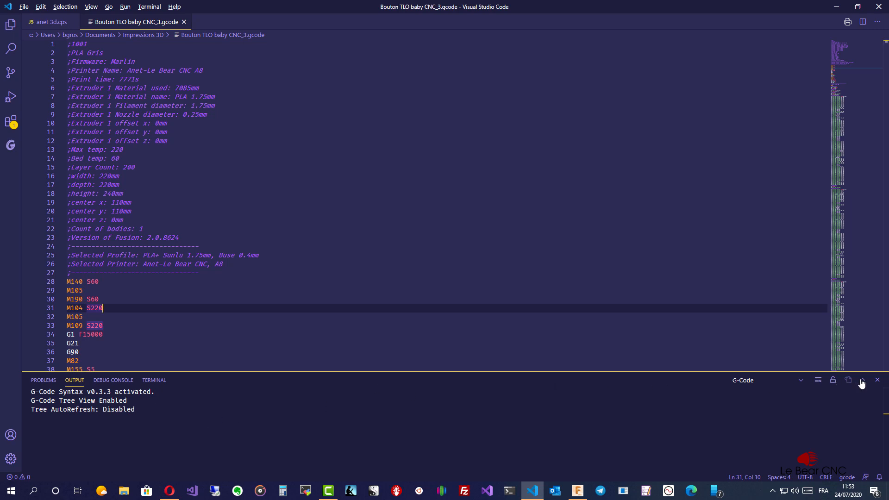
left_click(801, 380)
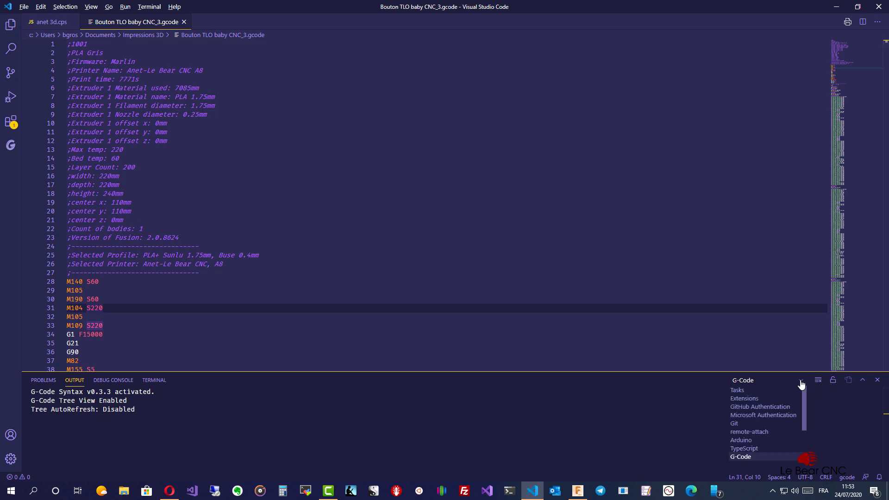
left_click(719, 346)
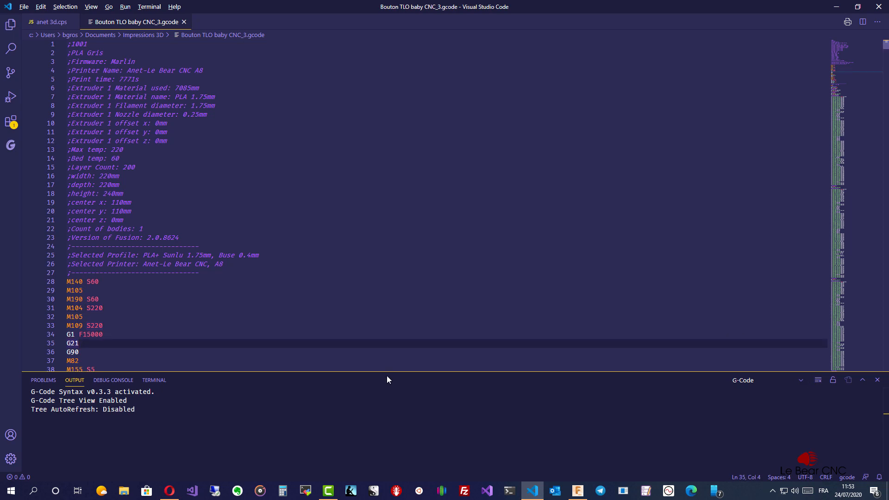
left_click(878, 380)
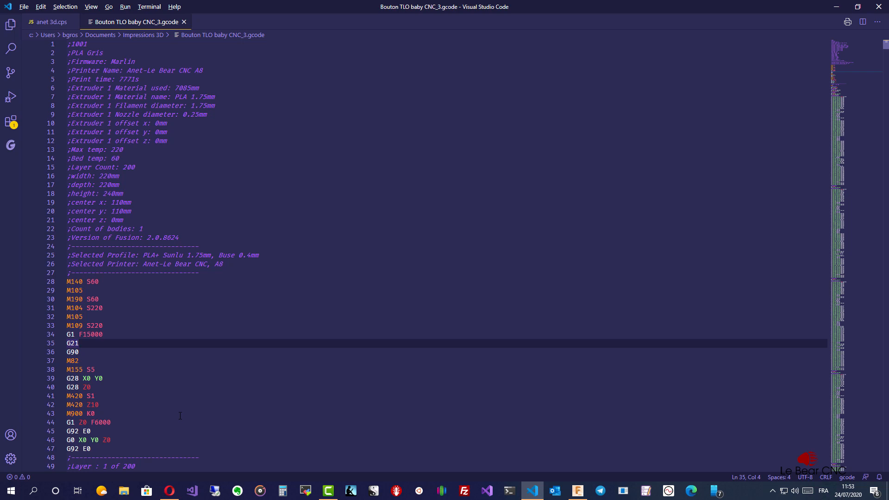
Examine the header comments, start-up commands and first-layer moves in Bouton TLO baby CNC_3.gcode
scroll(180, 416, "down", 2)
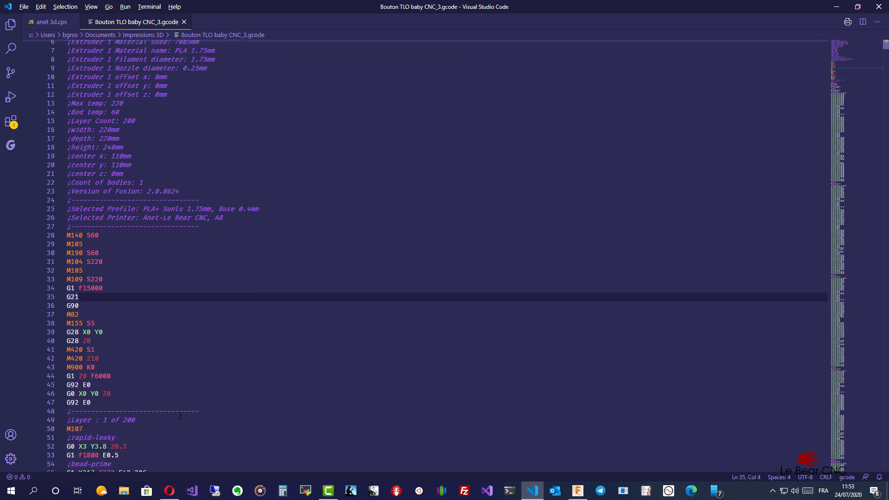
scroll(180, 416, "down", 2)
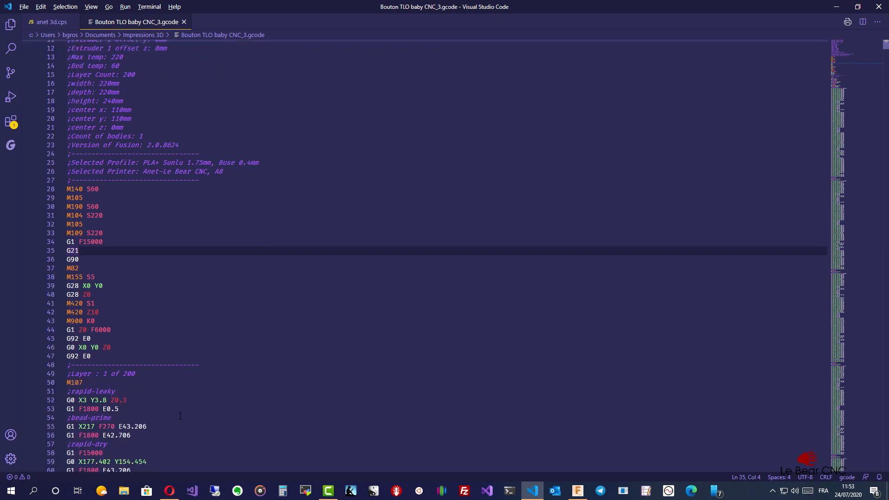
scroll(180, 416, "up", 4)
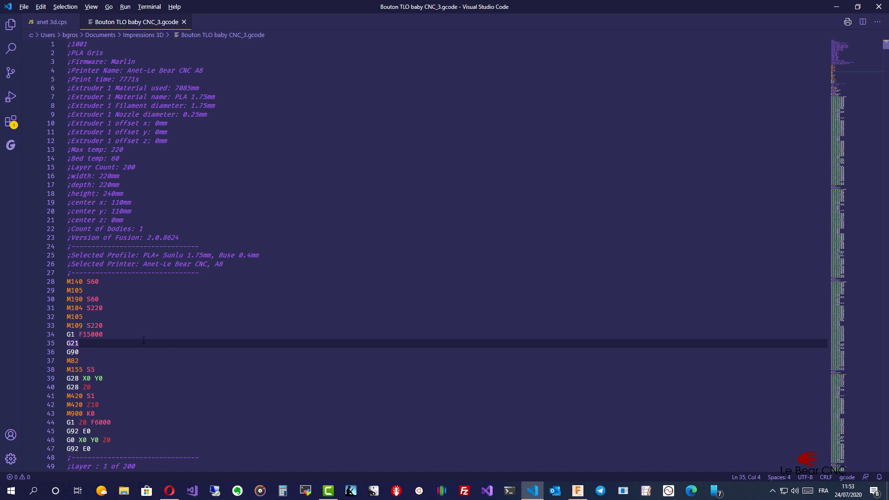
scroll(143, 340, "down", 3)
scroll(144, 340, "down", 15)
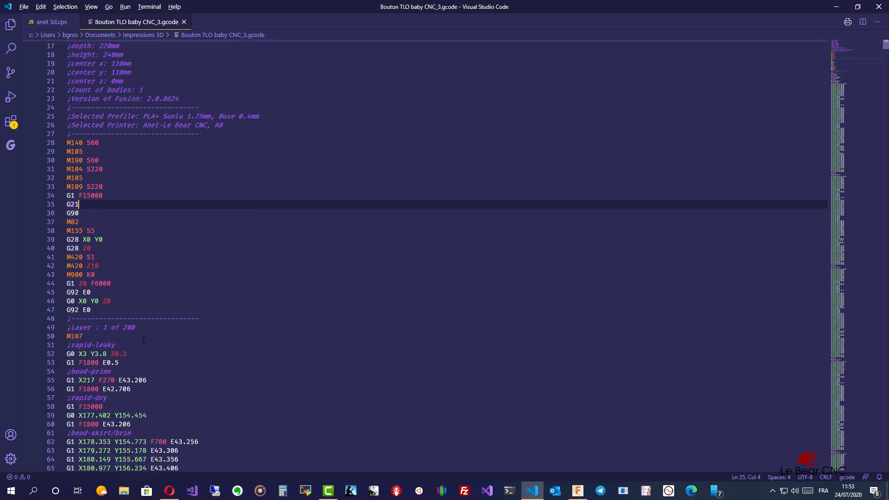
scroll(143, 335, "up", 5)
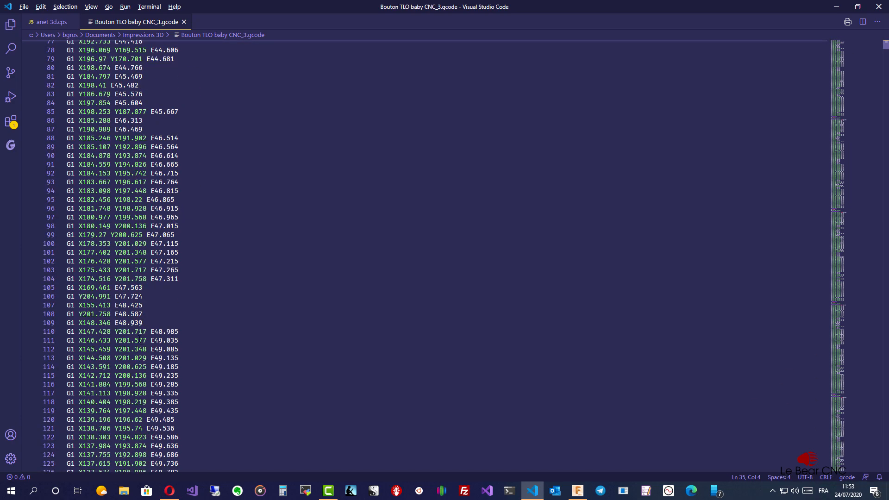
scroll(115, 150, "up", 15)
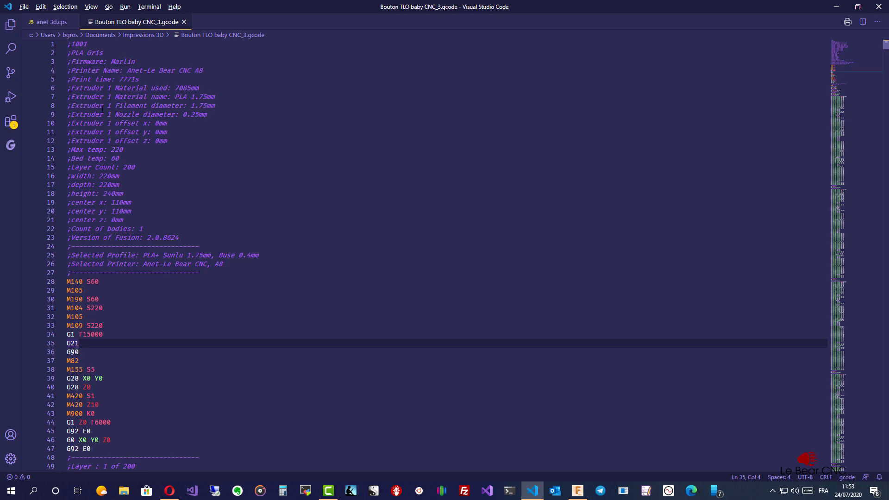
Examine the anet 3d.cps post-processor script, including its printer limits, user-defined properties, output formats and onOpen function
left_click(52, 23)
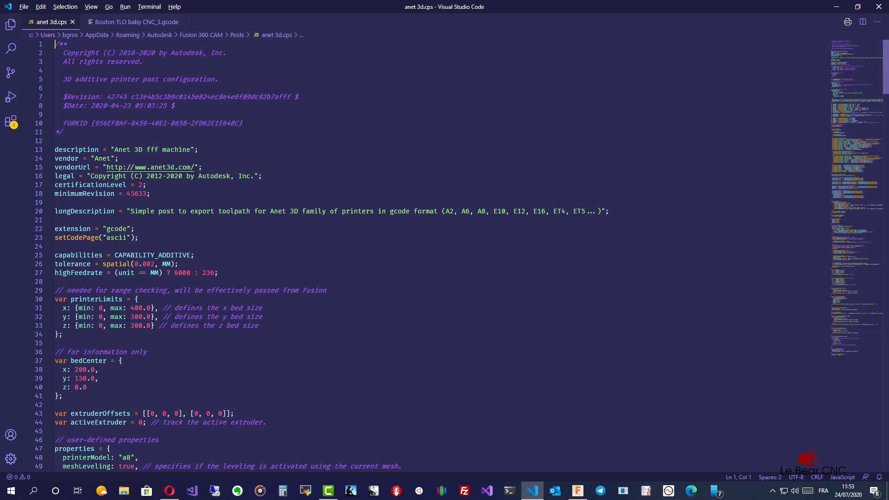
scroll(190, 314, "down", 3)
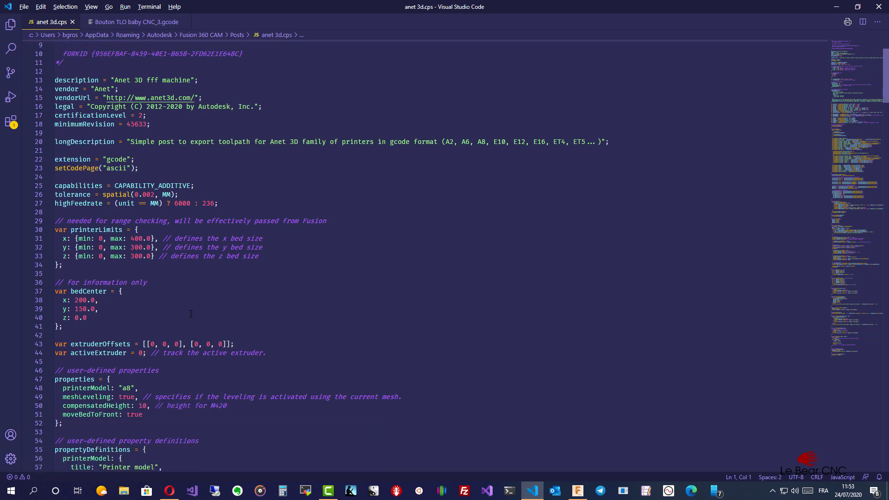
scroll(191, 314, "down", 2)
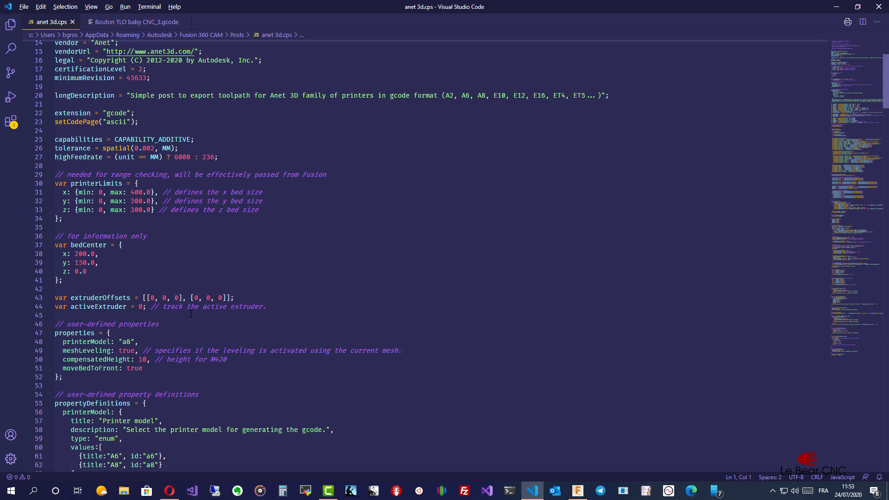
scroll(190, 314, "down", 3)
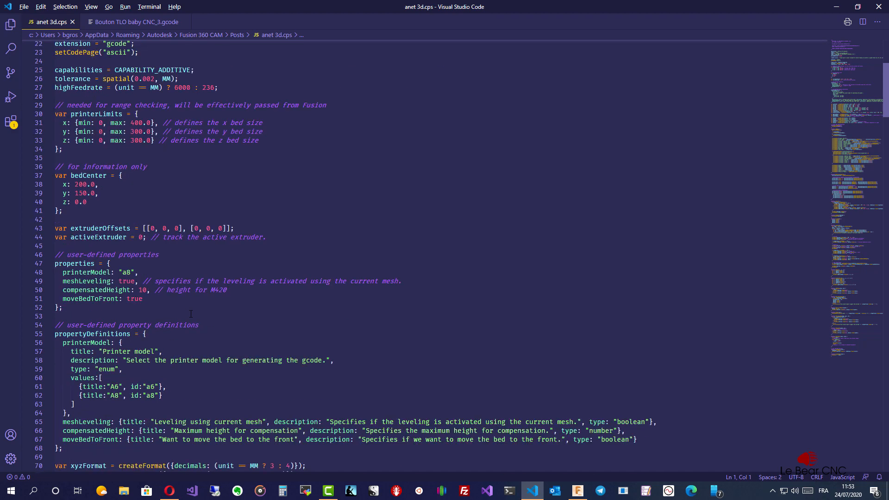
scroll(191, 314, "down", 6)
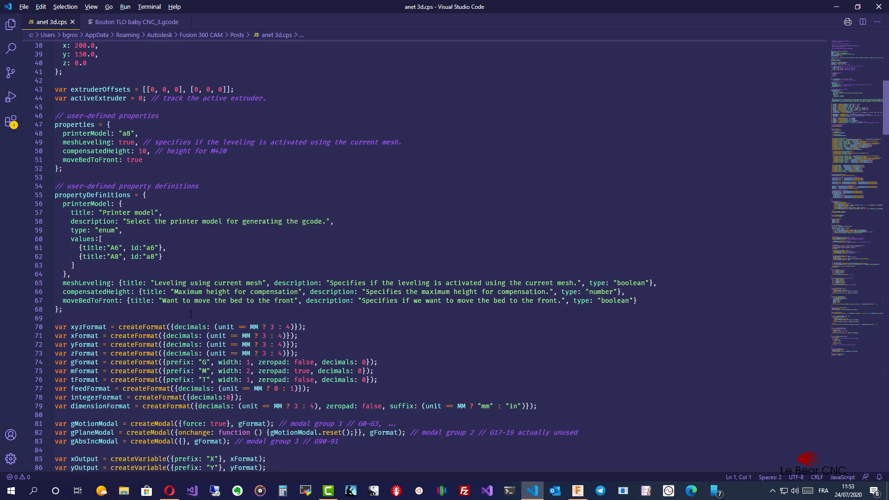
scroll(190, 314, "down", 7)
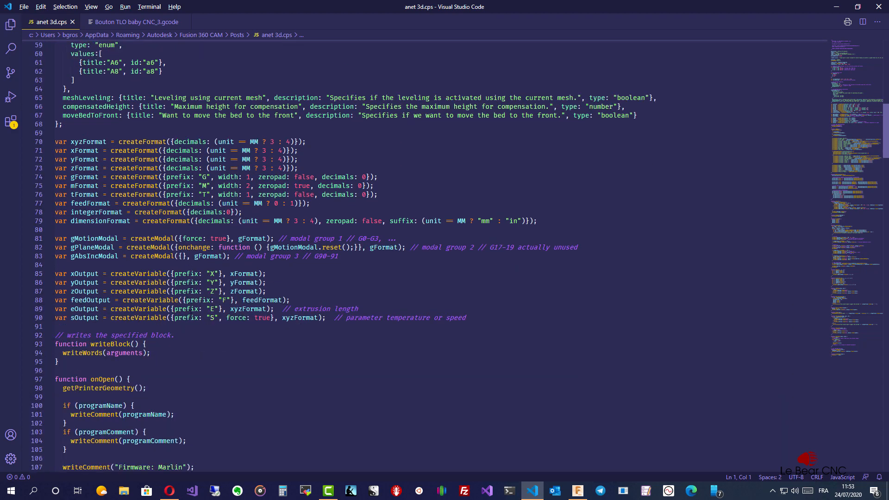
scroll(190, 314, "down", 11)
scroll(191, 314, "up", 6)
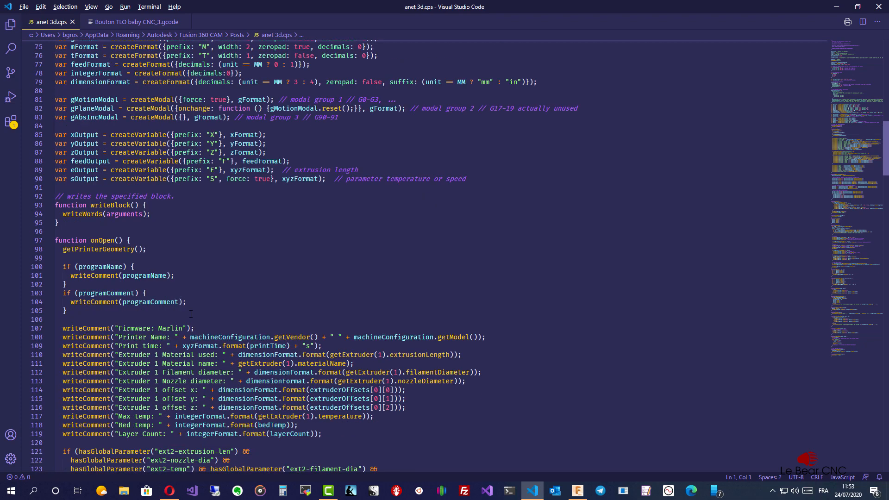
scroll(191, 314, "up", 20)
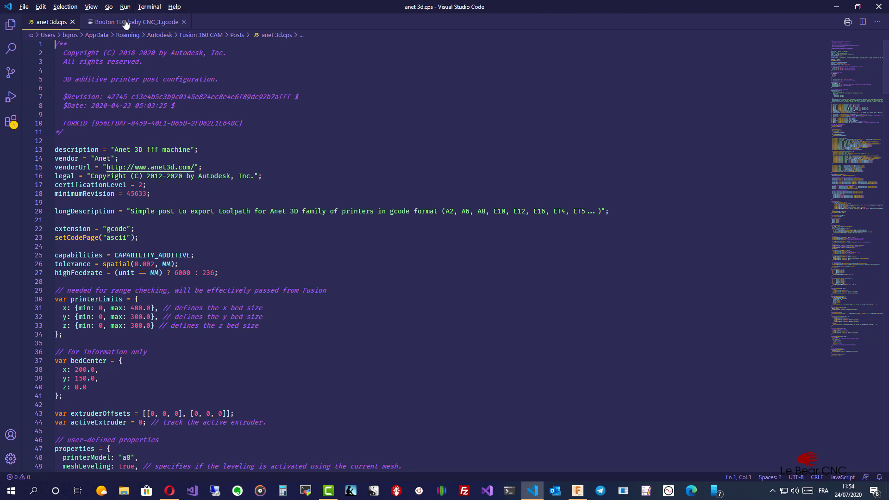
Minimize the code editor and switch to the Repetier-Server page of the A8 MGN12 printer, maximizing its browser window
left_click(838, 9)
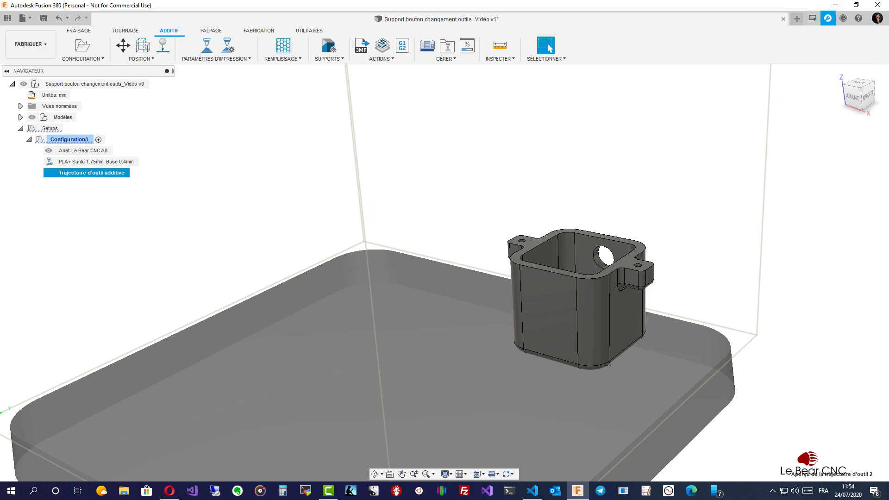
left_click_drag(0, 51, 424, 21)
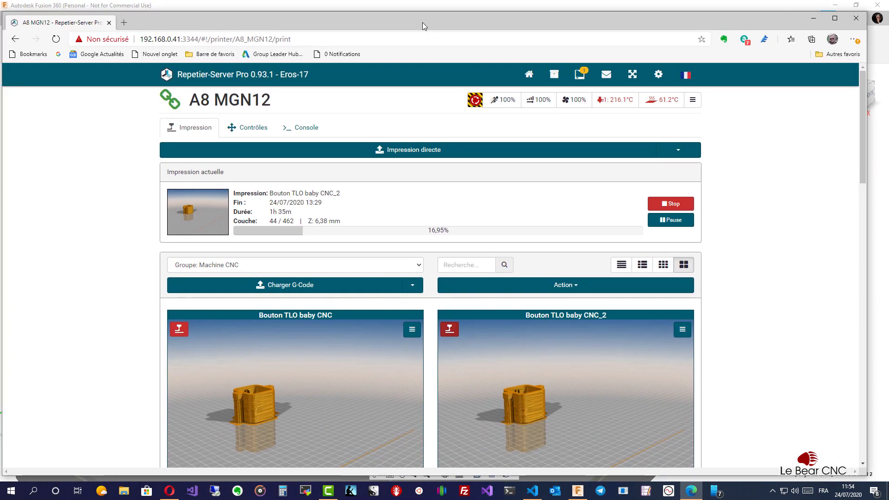
left_click(833, 18)
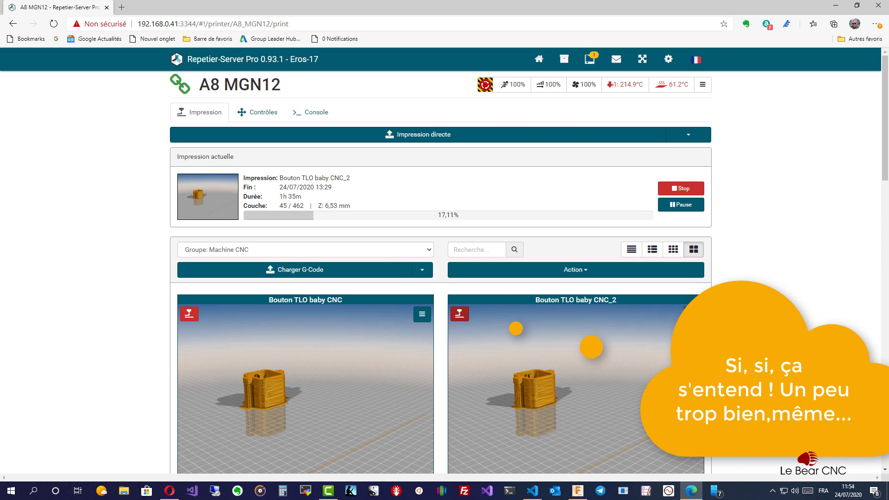
Upload Bouton TLO baby CNC_3.gcode to the A8 MGN12 printer's Machine CNC group and view its entry in the file list
scroll(503, 338, "down", 1)
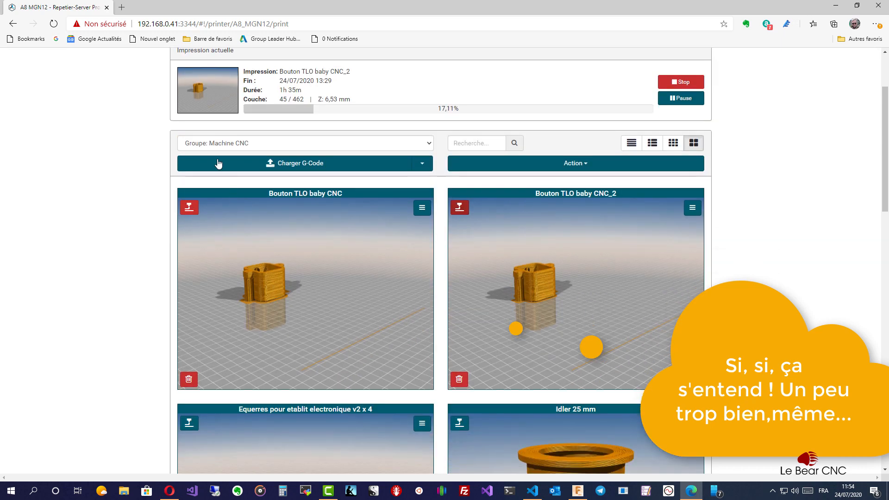
left_click(260, 166)
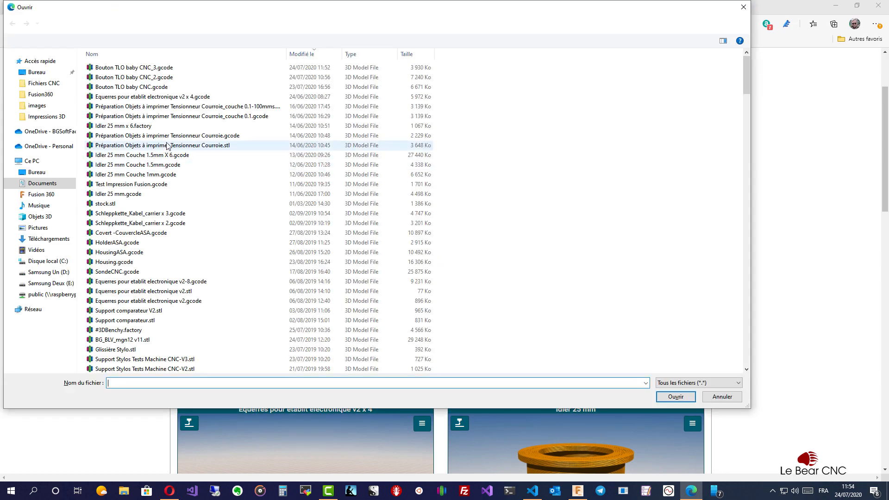
left_click(144, 68)
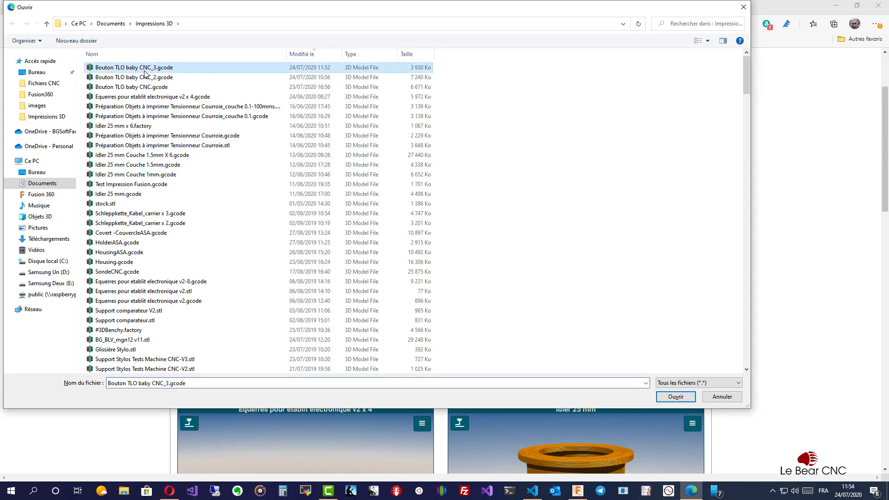
left_click(676, 398)
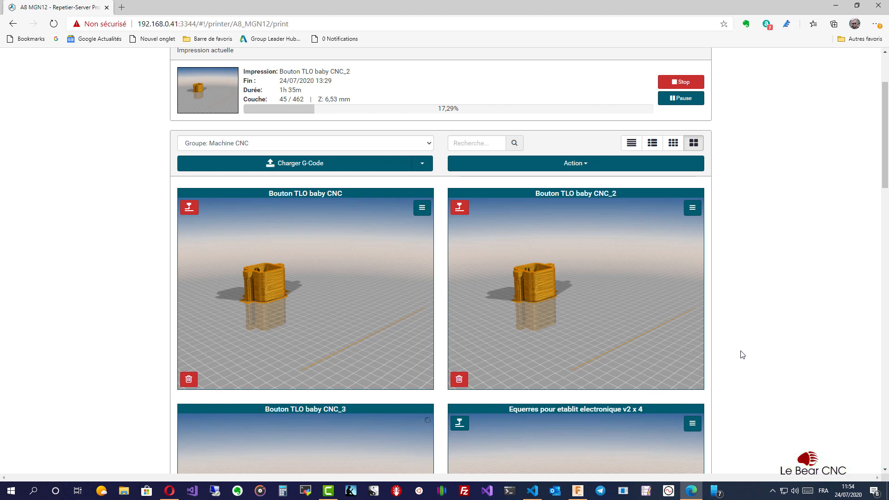
scroll(741, 354, "down", 5)
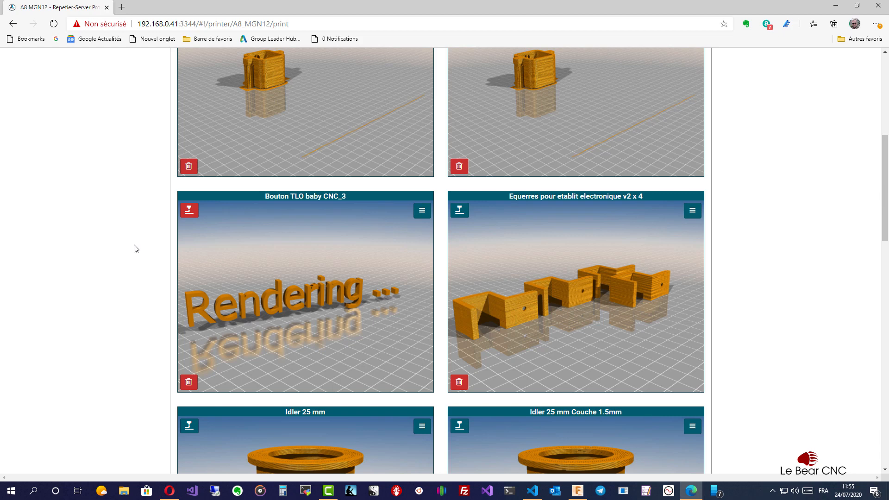
Switch back to Fusion 360 and move the push-button support about -52.45 mm along X on the print bed
left_click(837, 5)
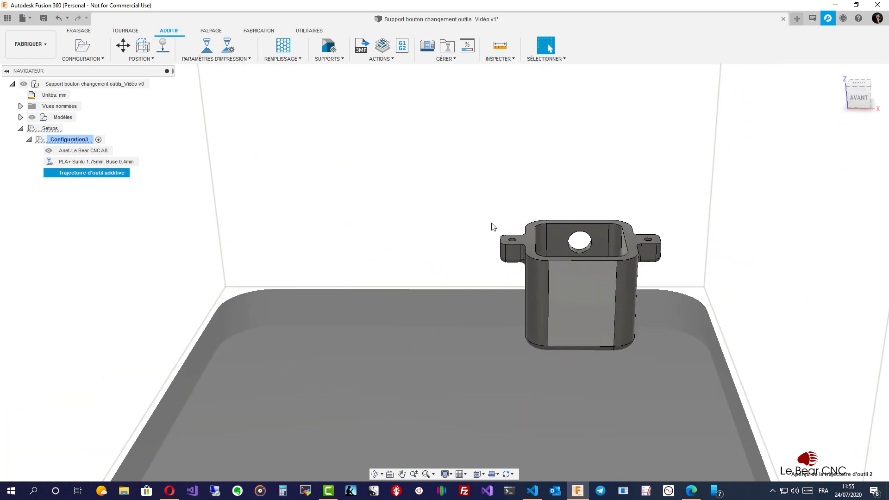
left_click(124, 46)
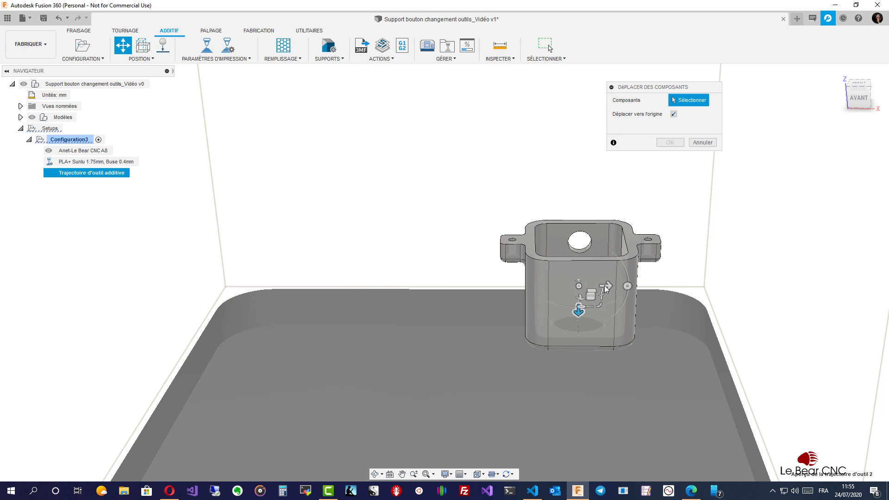
left_click(604, 291)
left_click_drag(605, 286, 481, 279)
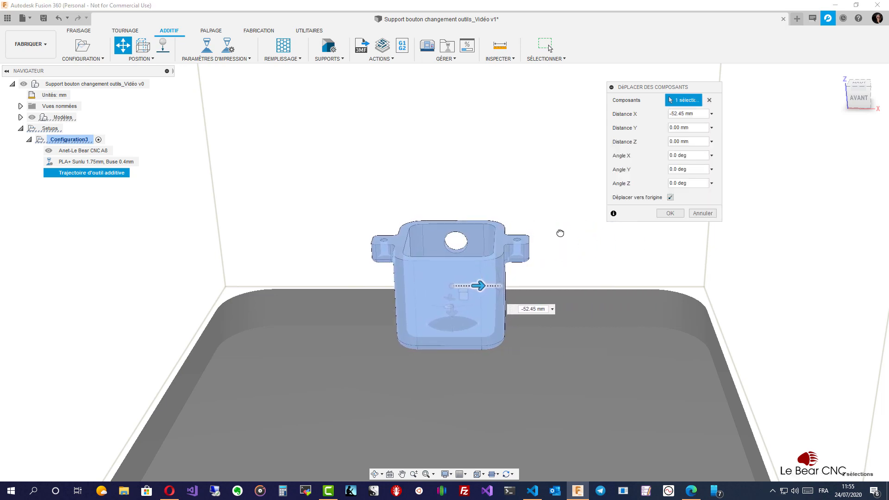
left_click(665, 214)
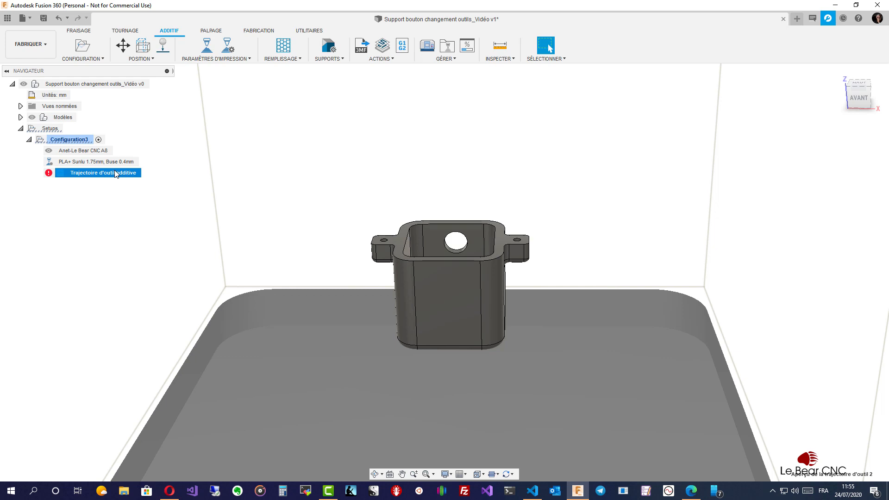
In the Design workspace, edit the 10 mm round hole in the support's front face, moving it up to about mid-height
left_click(30, 44)
left_click(25, 68)
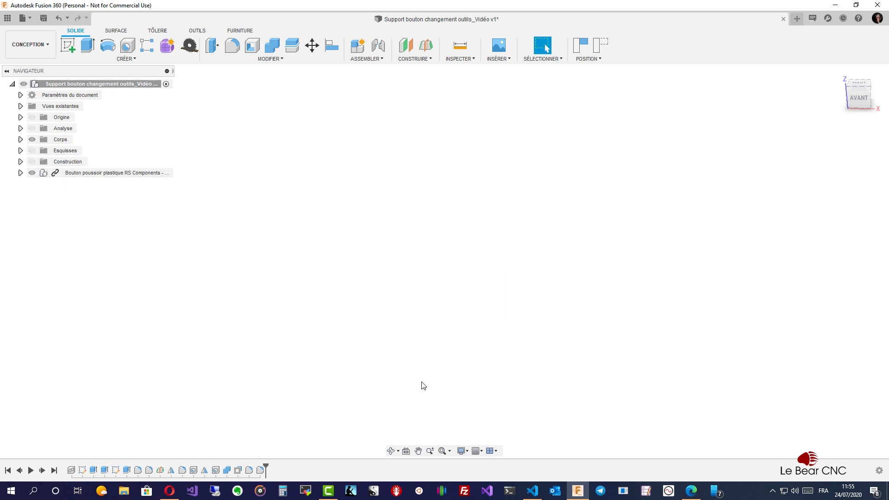
left_click(442, 454)
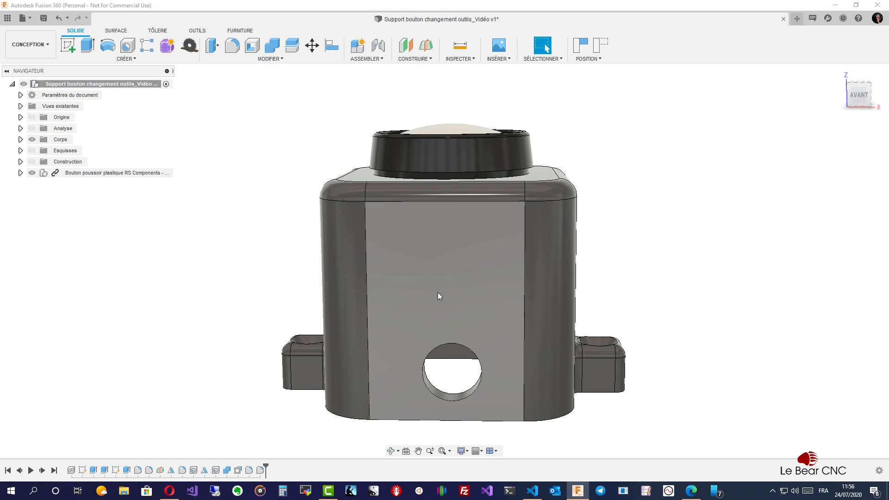
left_click(215, 470)
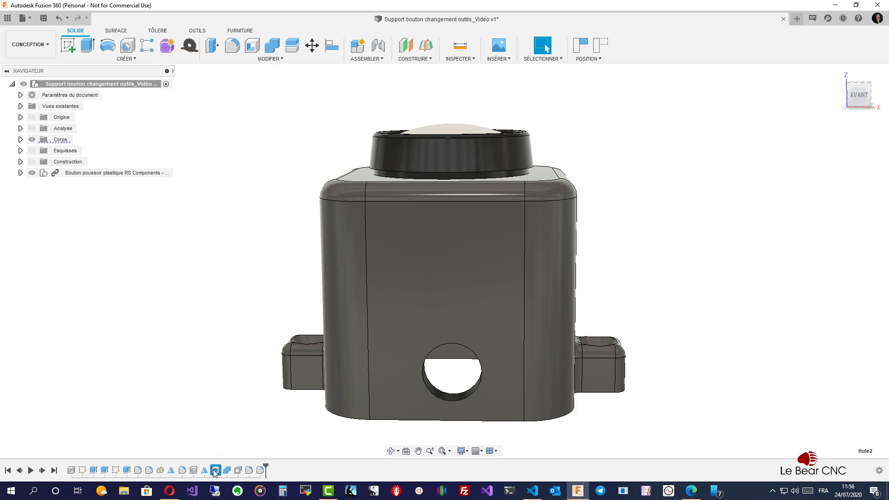
right_click(216, 471)
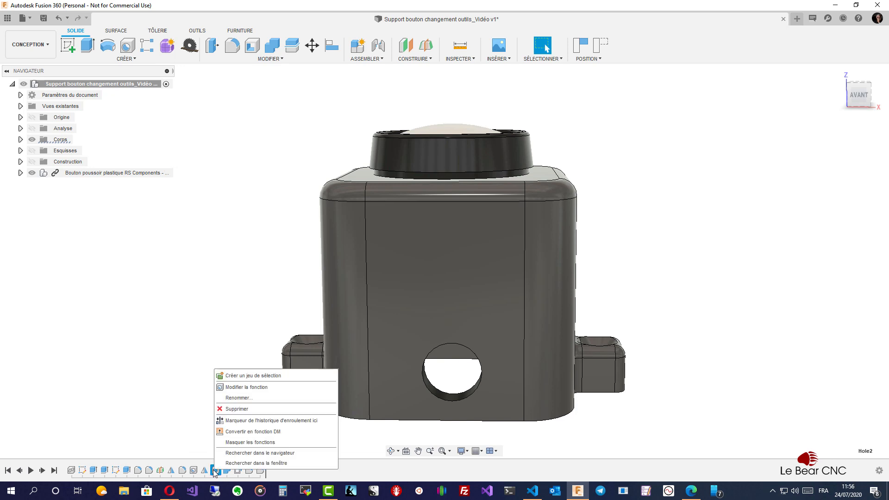
left_click(237, 387)
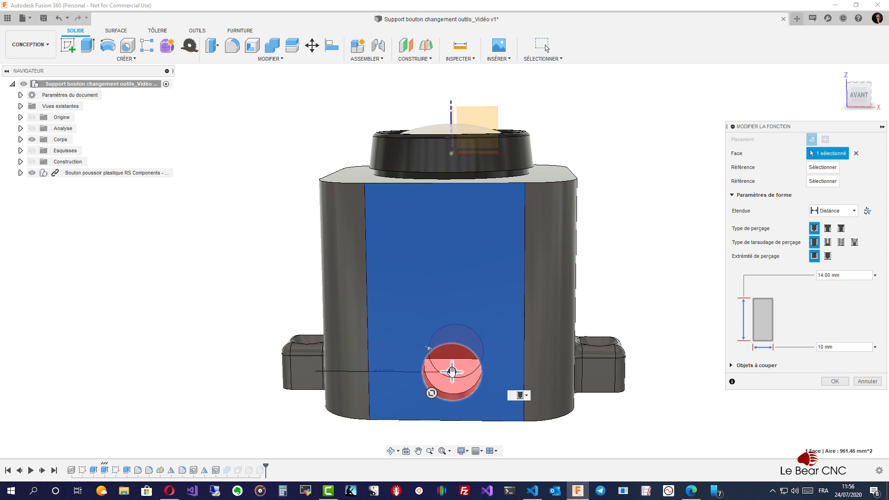
left_click_drag(452, 371, 447, 299)
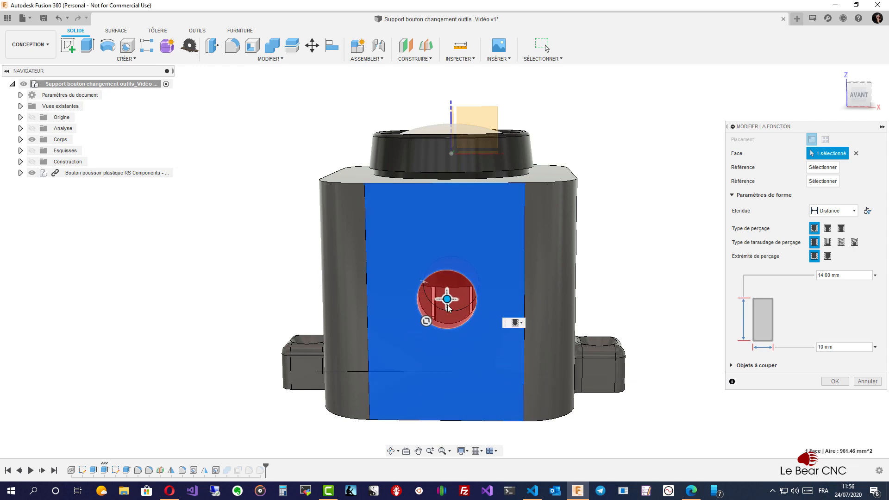
left_click(836, 381)
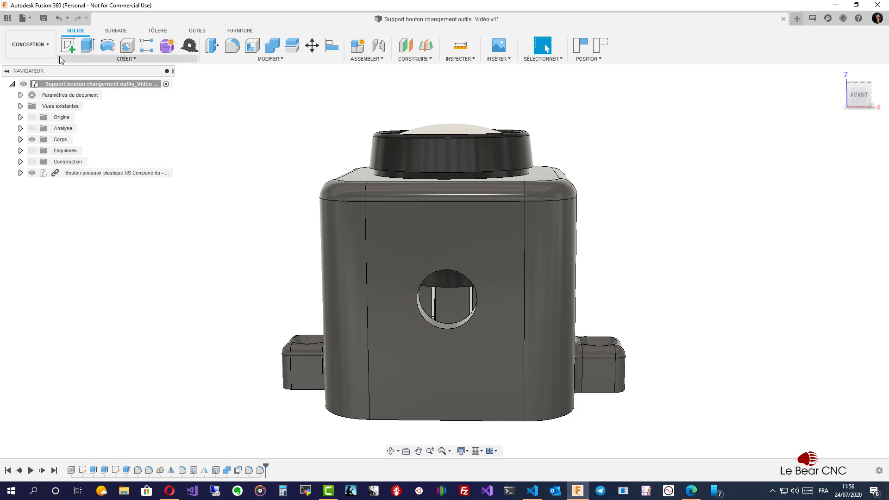
Return to the Manufacture workspace and regenerate the additive toolpath of Configuration3 for the modified support
left_click(50, 45)
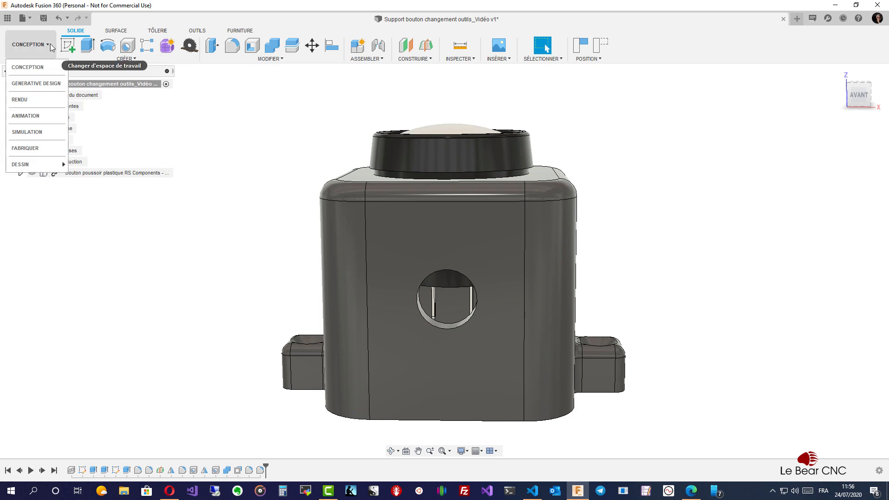
left_click(38, 149)
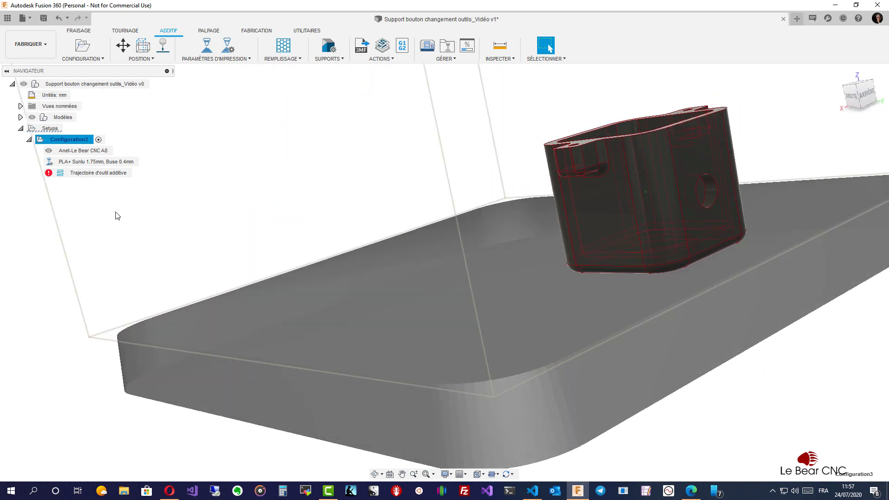
right_click(56, 173)
left_click(74, 179)
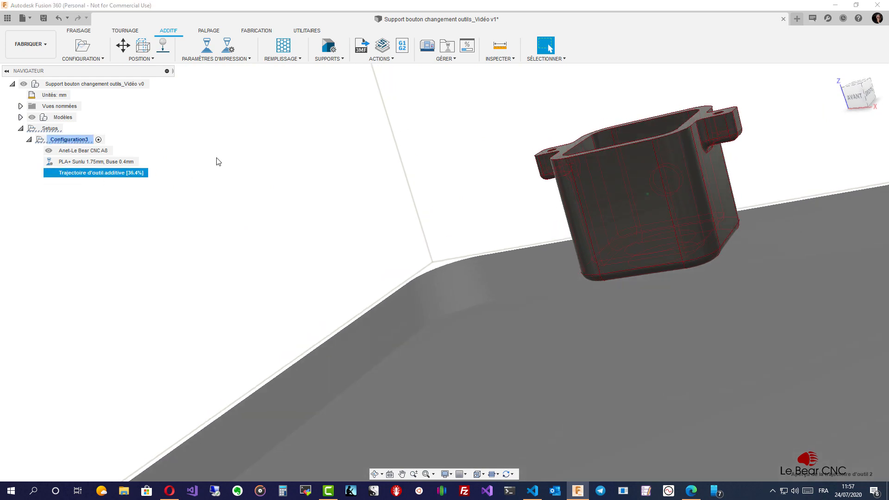